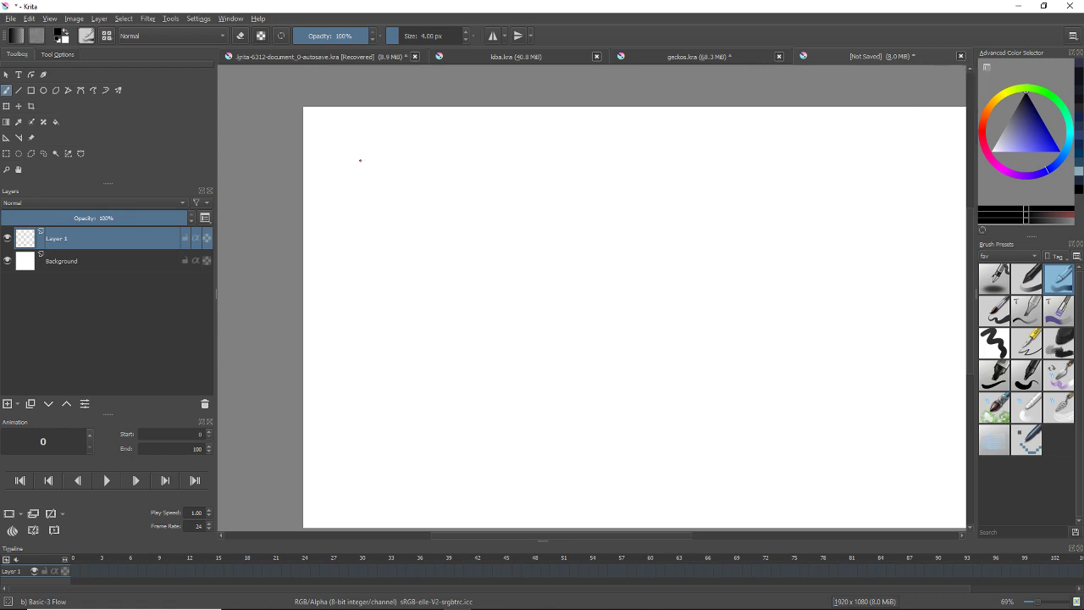
drag(362, 154, 373, 219)
key(ctrl+z)
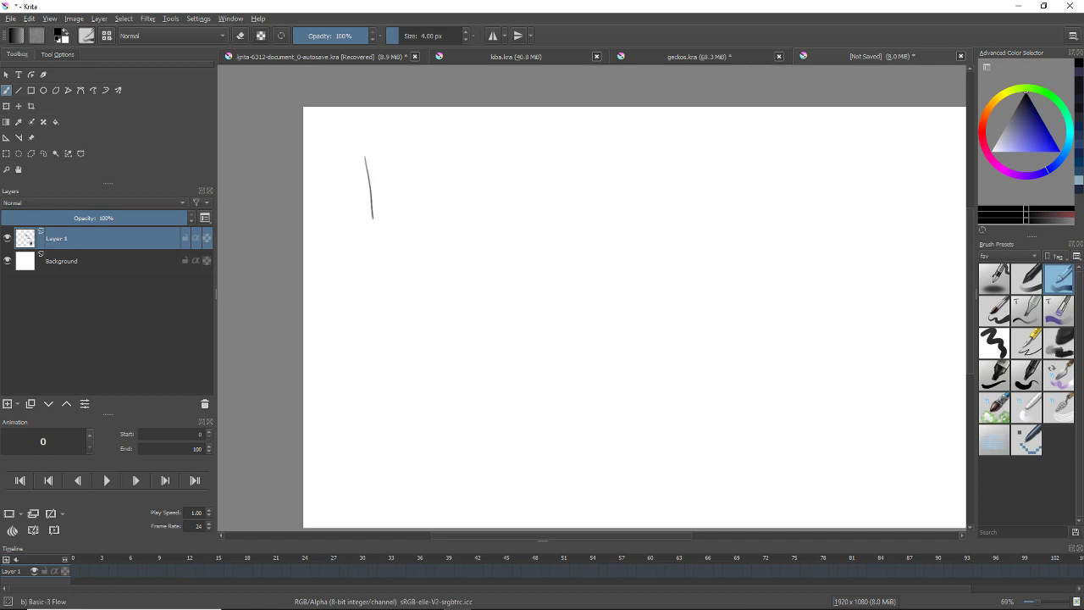
key(ctrl+z)
- Sketch the back and front outlines of a lower leg in the canvas's upper-left area
drag(343, 140, 354, 214)
drag(387, 137, 383, 213)
drag(351, 173, 353, 216)
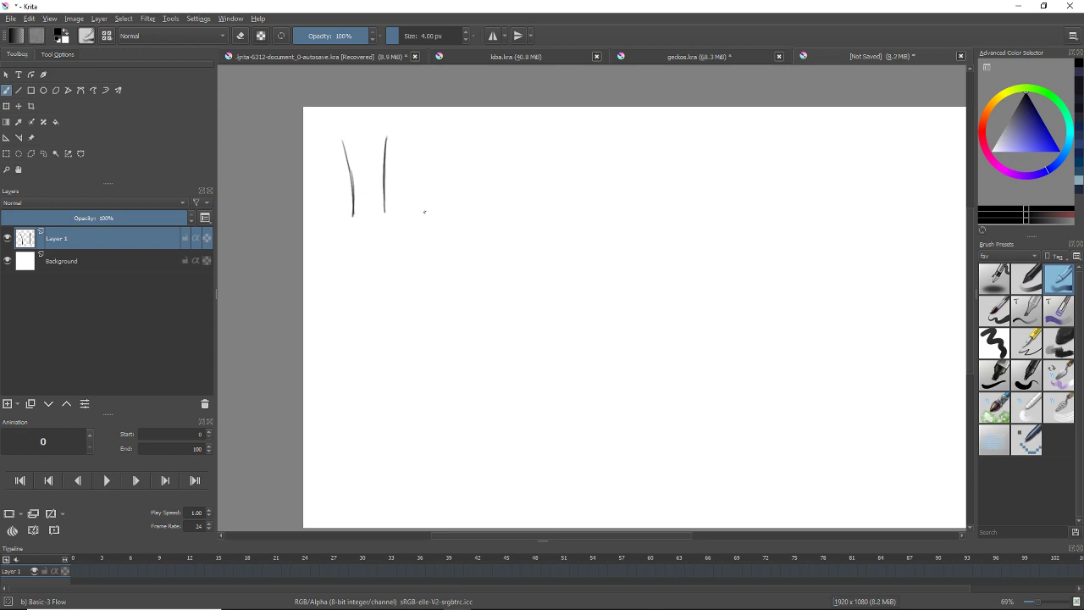
drag(357, 194, 361, 238)
key(ctrl+z)
key(ctrl+z)
mouse_move(360, 198)
mouse_down()
mouse_move(361, 232)
mouse_move(346, 249)
mouse_up()
key(ctrl+z)
key(ctrl+z)
- Extend the back of the leg towards the heel and sketch two inner bone lines running down to the ankle
drag(354, 211, 345, 243)
drag(353, 216, 342, 248)
drag(361, 121, 361, 201)
key(ctrl+z)
mouse_move(364, 122)
mouse_down()
mouse_move(360, 230)
mouse_move(377, 215)
mouse_move(372, 196)
mouse_move(375, 222)
mouse_up()
key(ctrl+z)
key(ctrl+z)
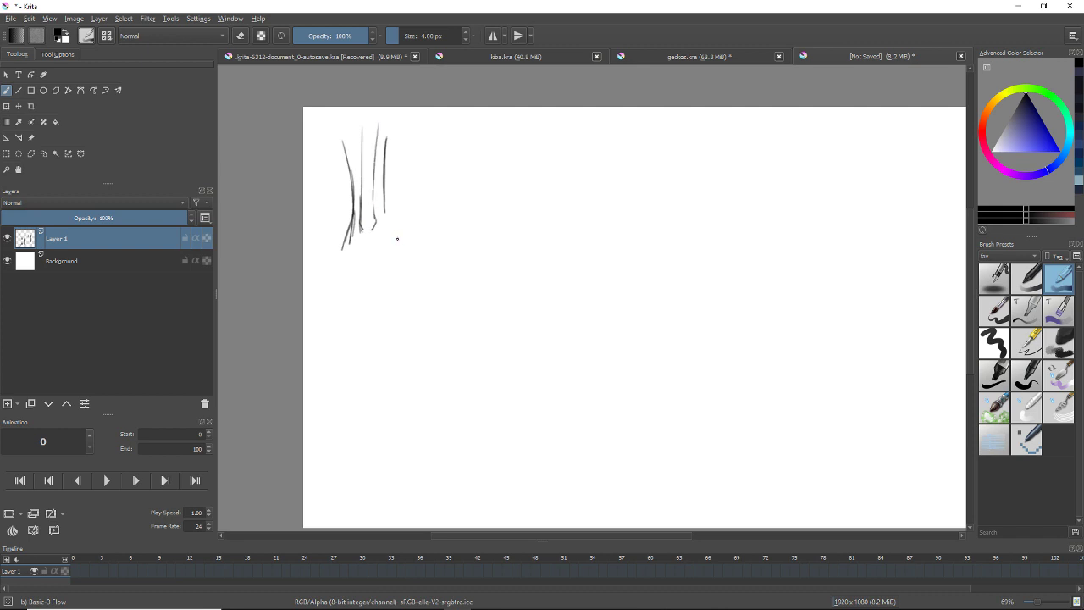
- Round off the heel and sketch the flat sole running forward from it
key(ctrl+z)
mouse_move(350, 231)
mouse_down()
mouse_move(343, 257)
mouse_move(437, 261)
mouse_up()
key(ctrl+z)
key(ctrl+z)
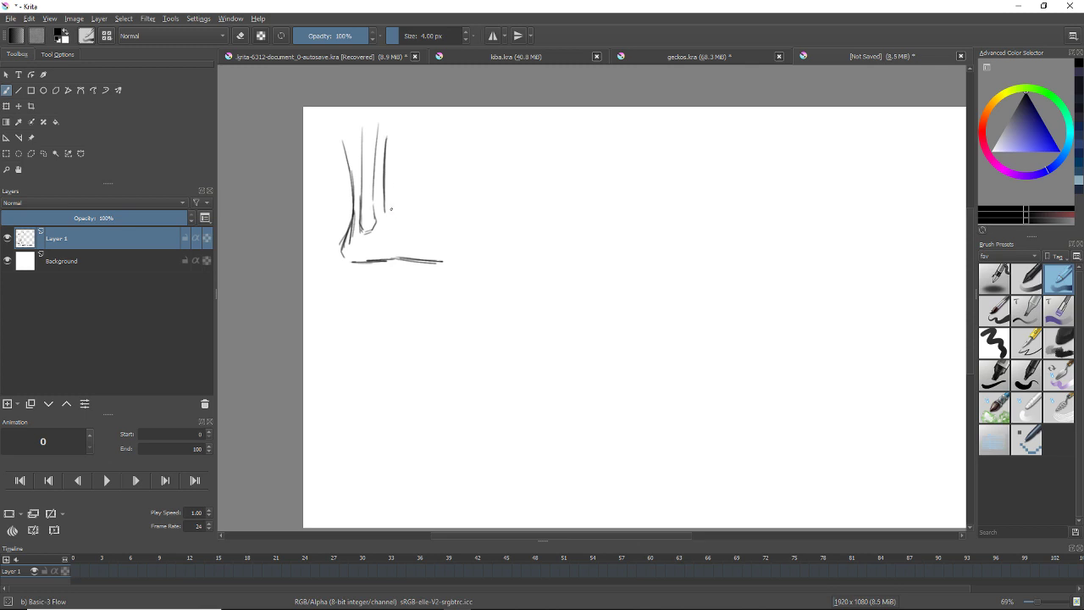
- Curve the front of the ankle into the foot and extend the leg outlines upward
drag(386, 202, 402, 230)
key(ctrl+z)
mouse_move(385, 204)
mouse_down()
mouse_move(397, 229)
mouse_move(386, 145)
mouse_move(385, 188)
mouse_up()
drag(339, 115, 347, 153)
- Draw the top of the foot sloping down to a pointed toe and close it against the sole
mouse_move(396, 222)
mouse_down()
mouse_move(436, 234)
mouse_move(417, 233)
mouse_move(444, 261)
mouse_up()
key(ctrl+z)
key(ctrl+z)
key(ctrl+z)
key(ctrl+z)
drag(443, 262, 483, 255)
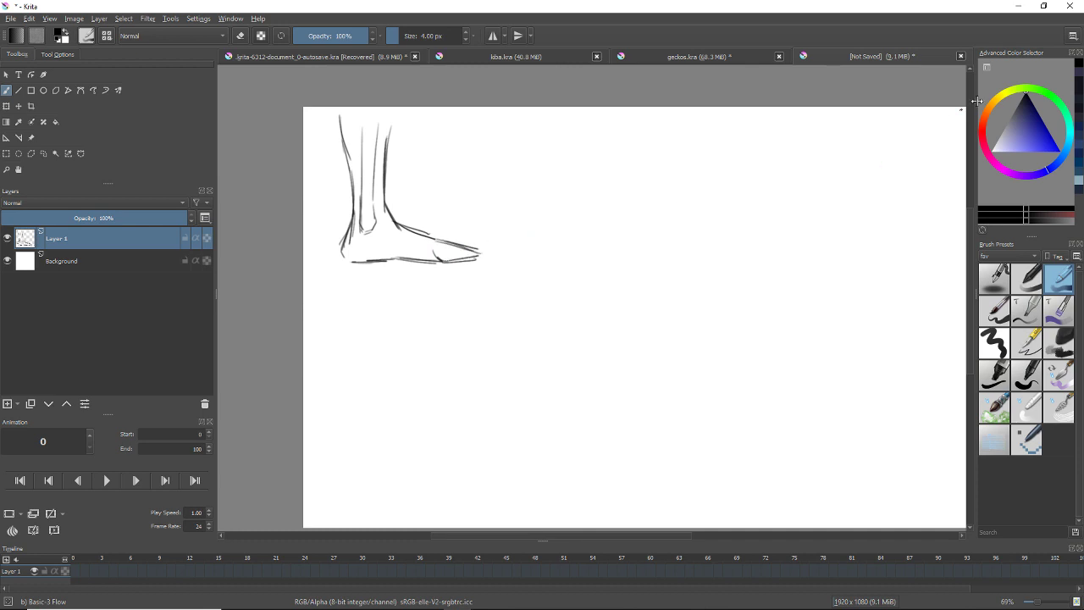
- Choose red and outline the ankle and heel of the side-view foot as one block
click(984, 135)
click(1057, 150)
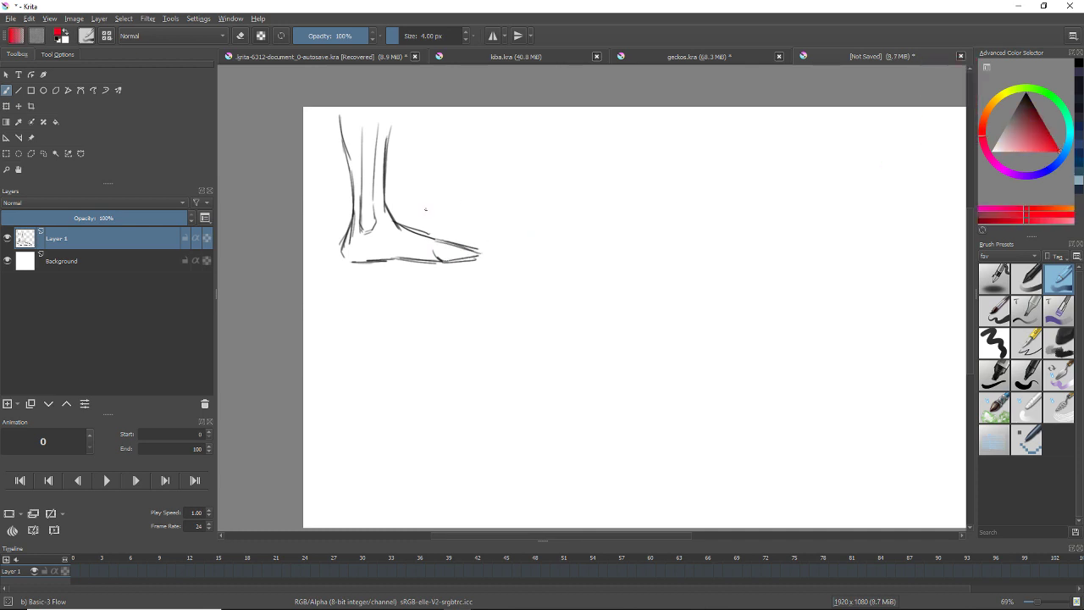
drag(353, 212, 341, 256)
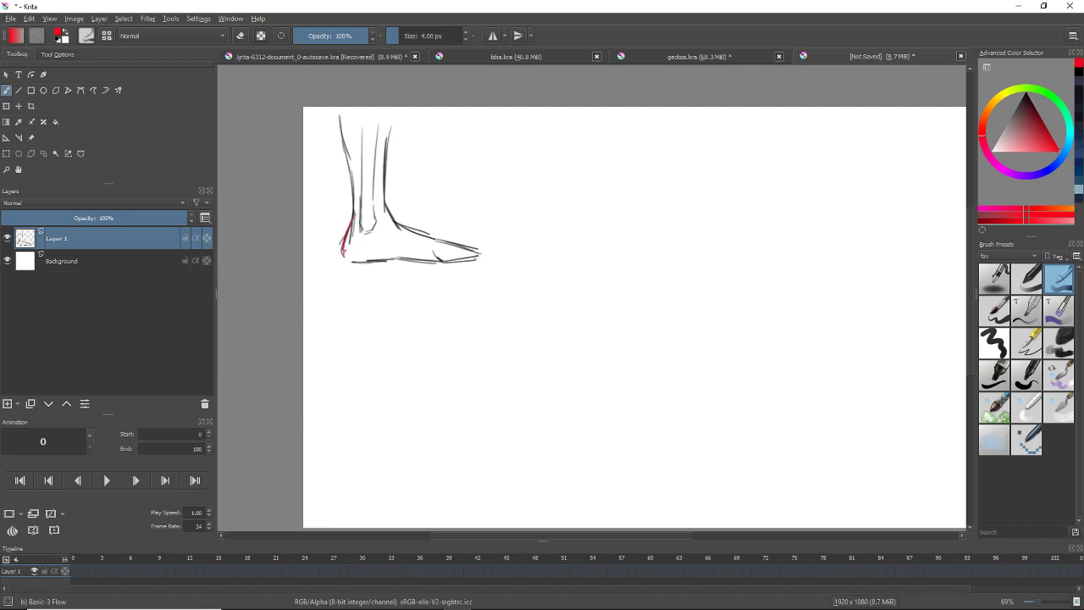
mouse_move(354, 213)
mouse_down()
mouse_move(386, 210)
mouse_move(399, 259)
mouse_up()
key(ctrl+z)
- Mark the downward slope of the foot's top in red with two arrows above it
drag(395, 219, 427, 233)
key(ctrl+z)
key(ctrl+z)
mouse_move(394, 192)
mouse_down()
mouse_move(435, 218)
mouse_move(521, 215)
mouse_up()
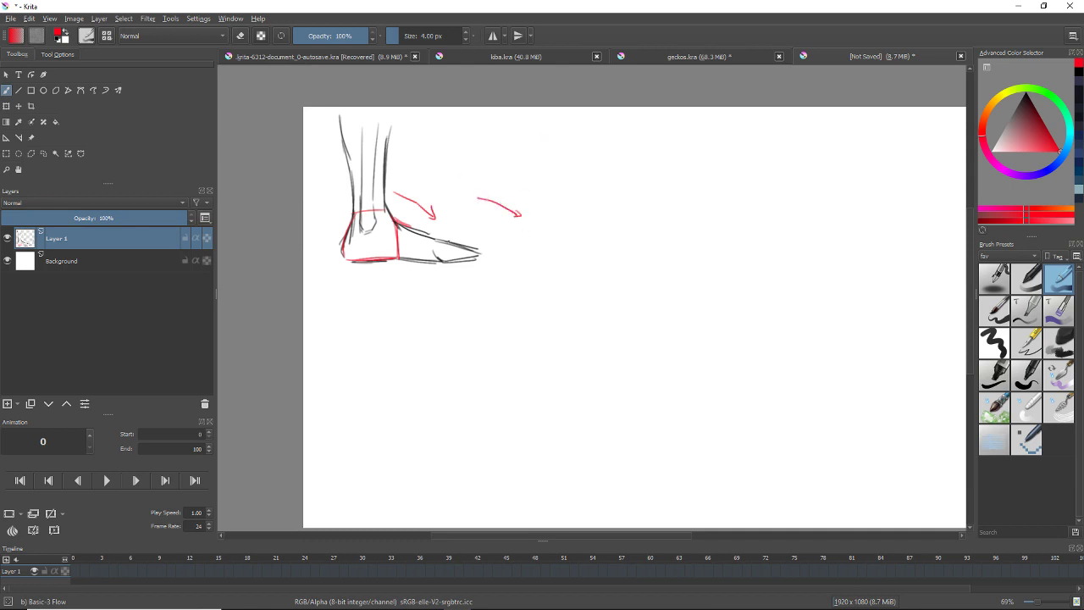
key(ctrl+z)
- Outline the front of the foot and the toe area in red and add an upward-curving arrow beneath the toes
mouse_move(421, 233)
mouse_down()
mouse_move(441, 241)
mouse_move(426, 235)
mouse_move(434, 262)
mouse_move(462, 245)
mouse_move(451, 244)
mouse_move(453, 261)
mouse_move(502, 260)
mouse_move(458, 259)
mouse_move(478, 257)
mouse_up()
key(ctrl+z)
key(ctrl+z)
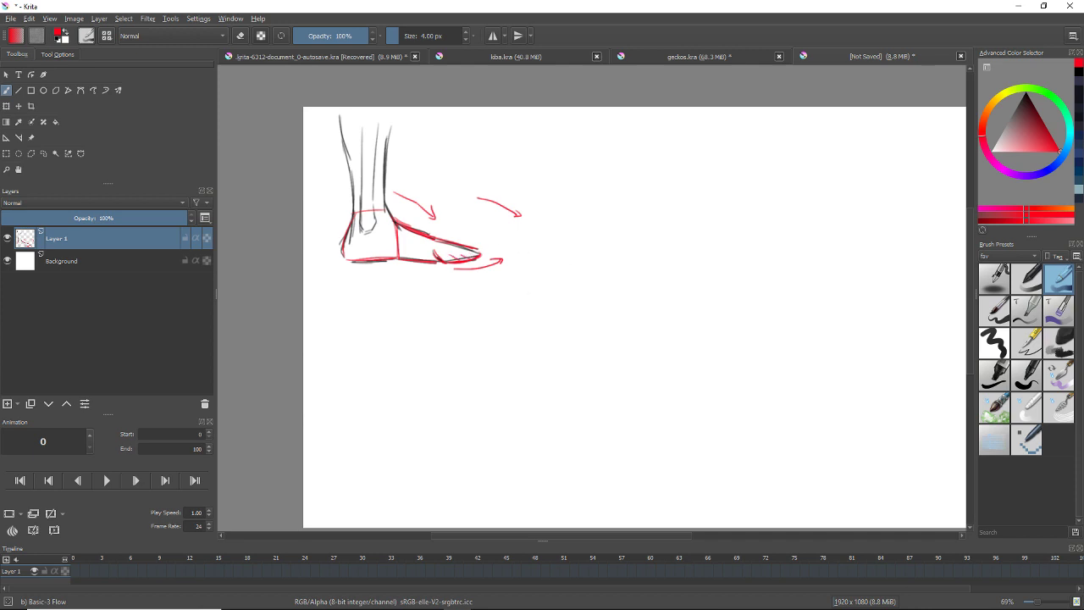
key(ctrl+z)
- Switch to black and sketch a small toe profile with a direction arrow above it, below the foot
mouse_move(550, 292)
mouse_down()
mouse_move(529, 254)
mouse_move(466, 274)
mouse_up()
click(1002, 155)
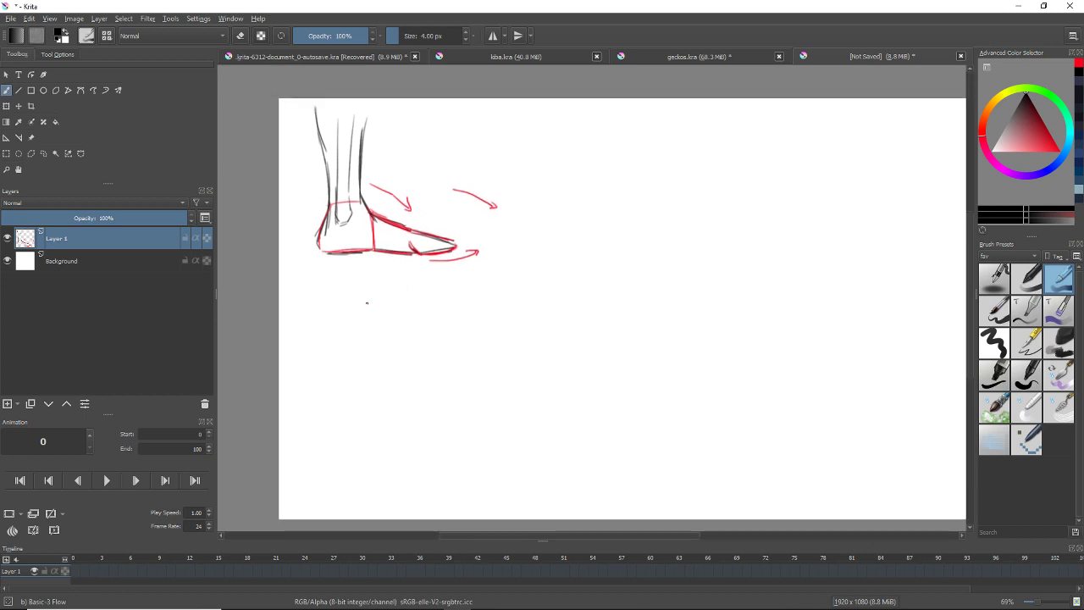
mouse_move(336, 326)
mouse_down()
mouse_move(357, 328)
mouse_move(366, 309)
mouse_move(397, 303)
mouse_move(374, 328)
mouse_move(388, 318)
mouse_up()
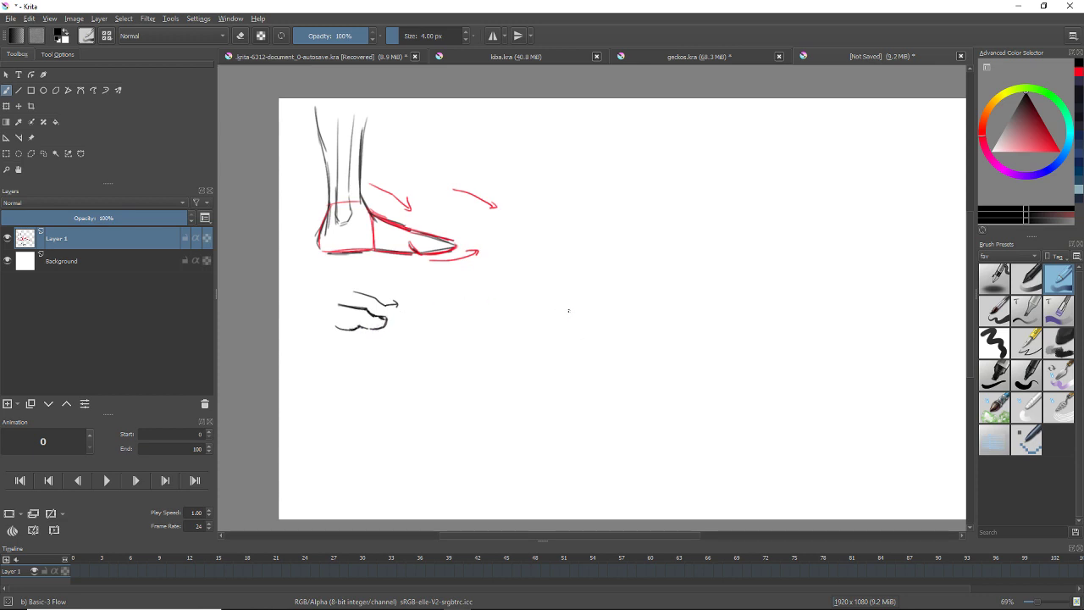
- Sketch a tall narrow double ellipse to the right of the foot, with side contours and an upward arrow
drag(569, 310, 498, 316)
drag(502, 239, 511, 218)
drag(483, 105, 483, 149)
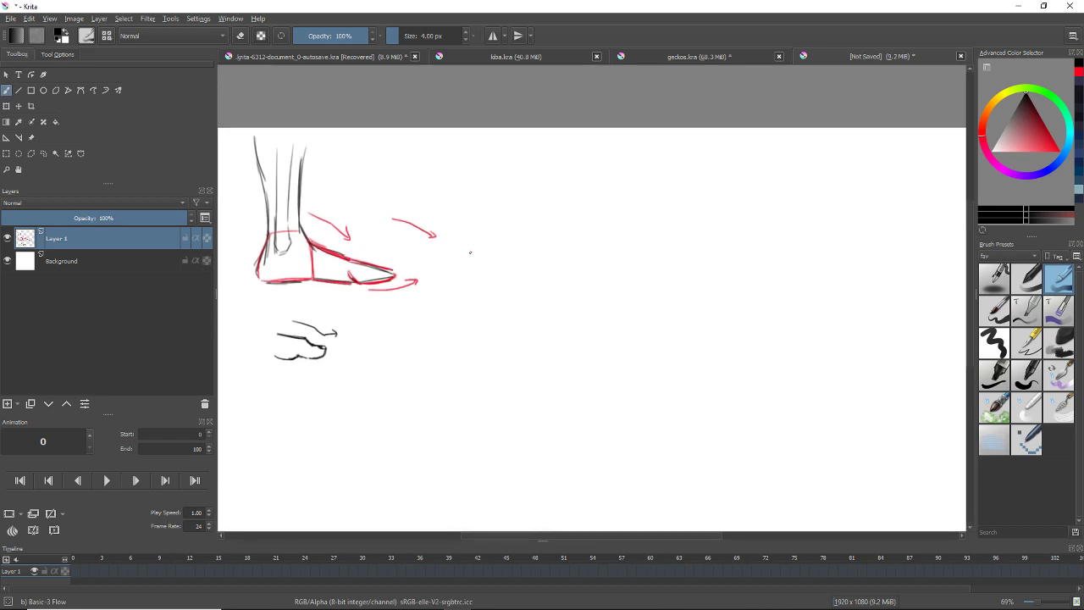
mouse_move(471, 260)
mouse_down()
mouse_move(485, 199)
mouse_move(467, 218)
mouse_move(479, 271)
mouse_up()
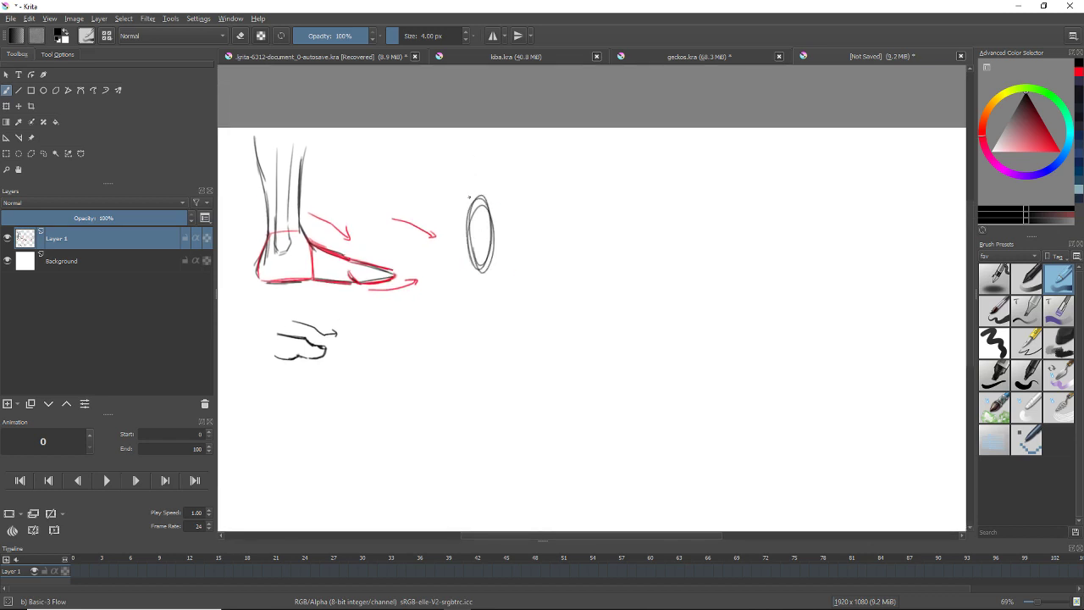
drag(472, 190, 470, 253)
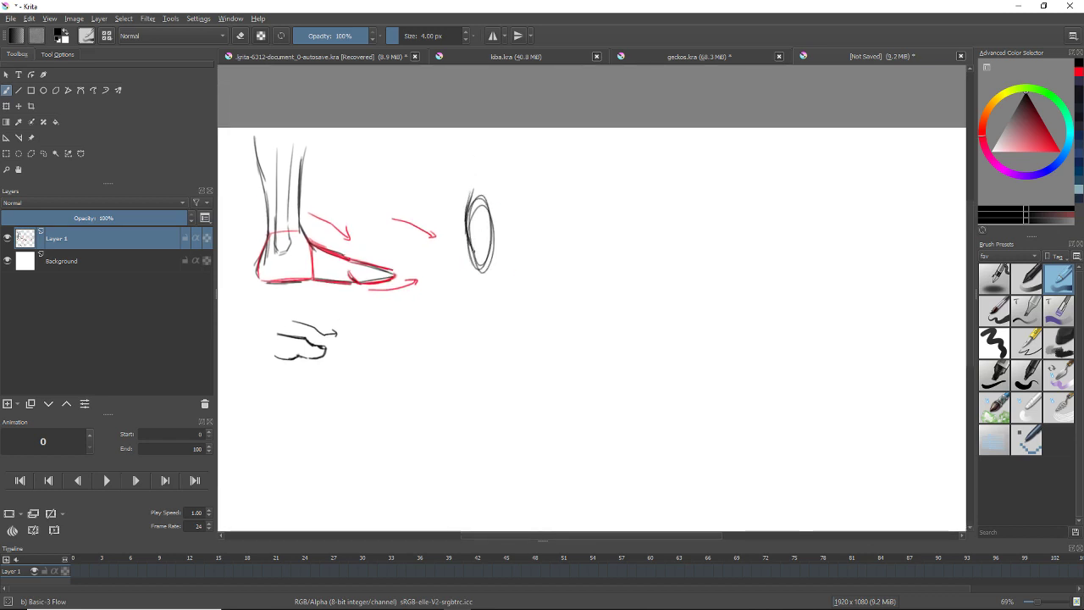
key(ctrl+z)
mouse_move(472, 192)
mouse_down()
mouse_move(466, 263)
mouse_move(452, 220)
mouse_move(490, 259)
mouse_up()
mouse_move(494, 218)
mouse_down()
mouse_move(491, 264)
mouse_move(493, 222)
mouse_move(521, 212)
mouse_move(500, 202)
mouse_up()
- Sketch a vertical centre line right of the ellipse, ending in short knee marks
drag(480, 153, 484, 218)
mouse_move(488, 149)
mouse_down()
mouse_move(490, 228)
mouse_move(480, 211)
mouse_move(476, 231)
mouse_up()
key(ctrl+z)
key(ctrl+z)
drag(482, 214, 479, 232)
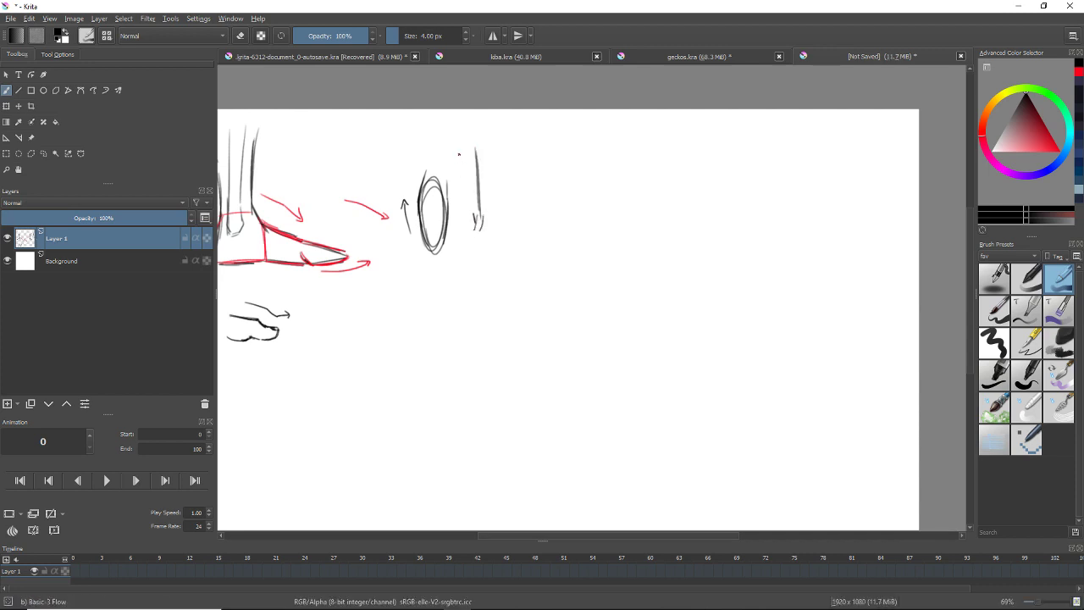
- Draw the two thigh outlines tapering down to the knee on either side of the centre line
drag(459, 156, 473, 217)
drag(494, 151, 487, 201)
mouse_move(465, 161)
mouse_down()
mouse_move(490, 221)
mouse_move(473, 262)
mouse_up()
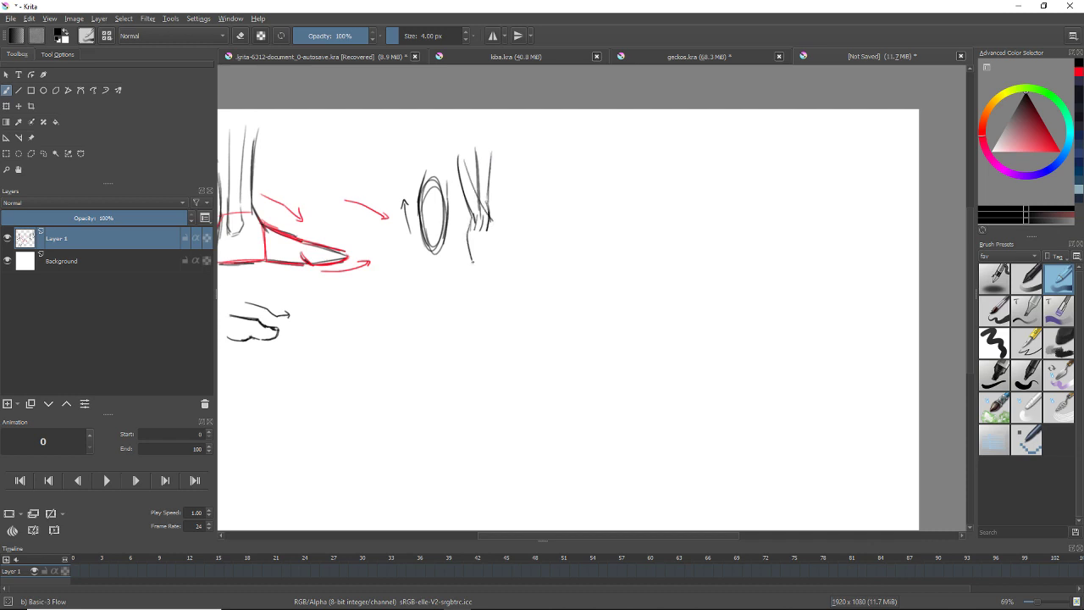
key(ctrl+z)
- Draw the left outline of the lower leg bulging outward below the knee
drag(472, 214, 467, 233)
drag(471, 213, 469, 229)
drag(469, 222, 471, 270)
drag(465, 227, 468, 244)
drag(519, 170, 525, 259)
key(ctrl+z)
- Draw the right outline of the lower leg from the knee down towards the ankle
drag(483, 225, 483, 276)
key(ctrl+z)
key(ctrl+z)
mouse_move(484, 231)
mouse_down()
mouse_move(487, 274)
mouse_move(470, 282)
mouse_move(486, 282)
mouse_up()
key(ctrl+z)
key(/)
key(/)
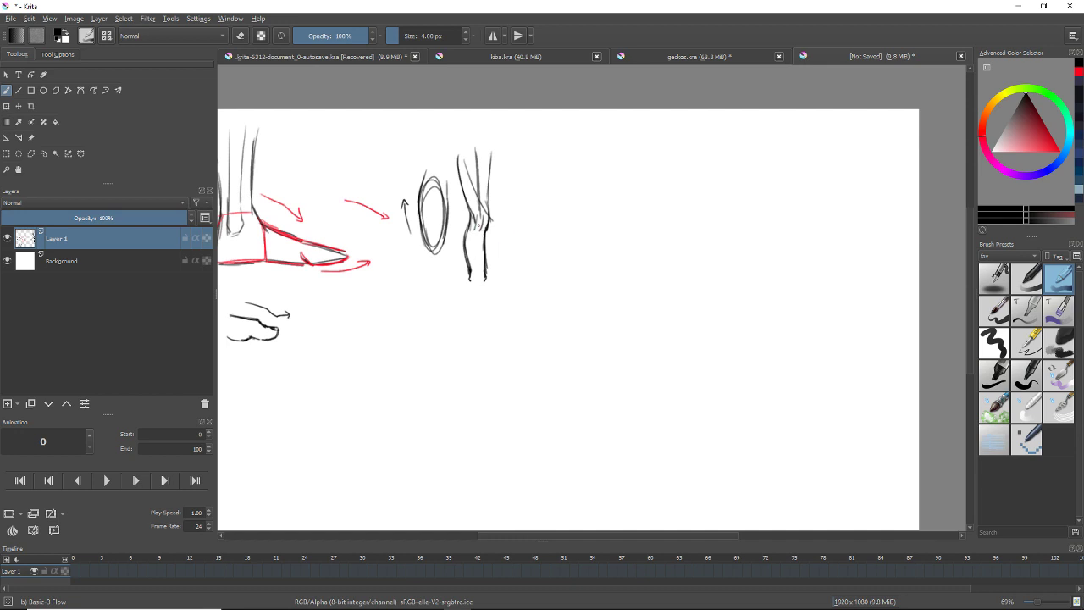
drag(479, 225, 474, 277)
key(ctrl+z)
drag(479, 226, 476, 272)
key(ctrl+z)
key(ctrl+z)
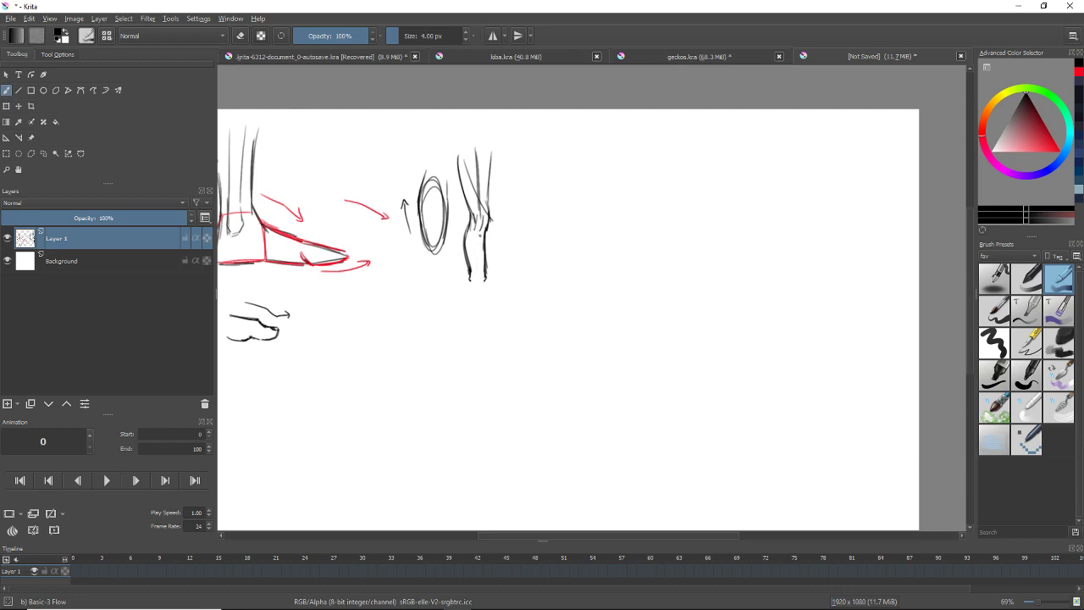
key(ctrl+z)
drag(476, 233, 475, 271)
key(ctrl+z)
- Clean up the ankle ends of the leg and add a small front-view foot beneath them
drag(519, 270, 470, 288)
key(ctrl+z)
key(slash)
mouse_move(500, 278)
mouse_down()
mouse_move(513, 274)
mouse_move(488, 269)
mouse_move(482, 282)
mouse_up()
key(slash)
mouse_move(482, 244)
mouse_down()
mouse_move(483, 288)
mouse_move(471, 282)
mouse_move(483, 299)
mouse_move(470, 299)
mouse_move(489, 308)
mouse_up()
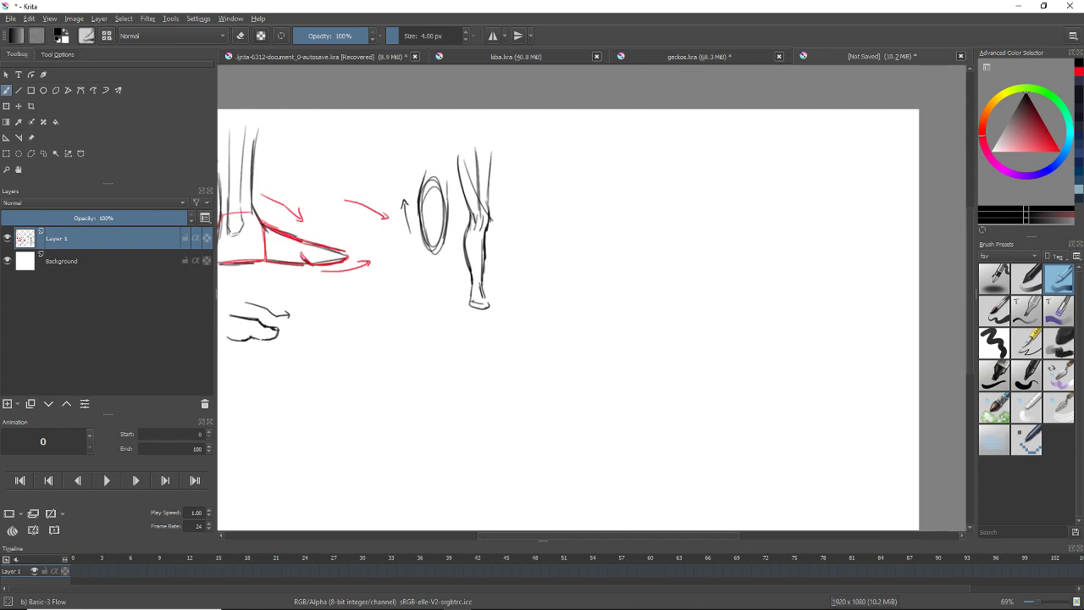
- Sketch the two side lines of a new, larger ankle to the right of the leg at 100% zoom
key(1)
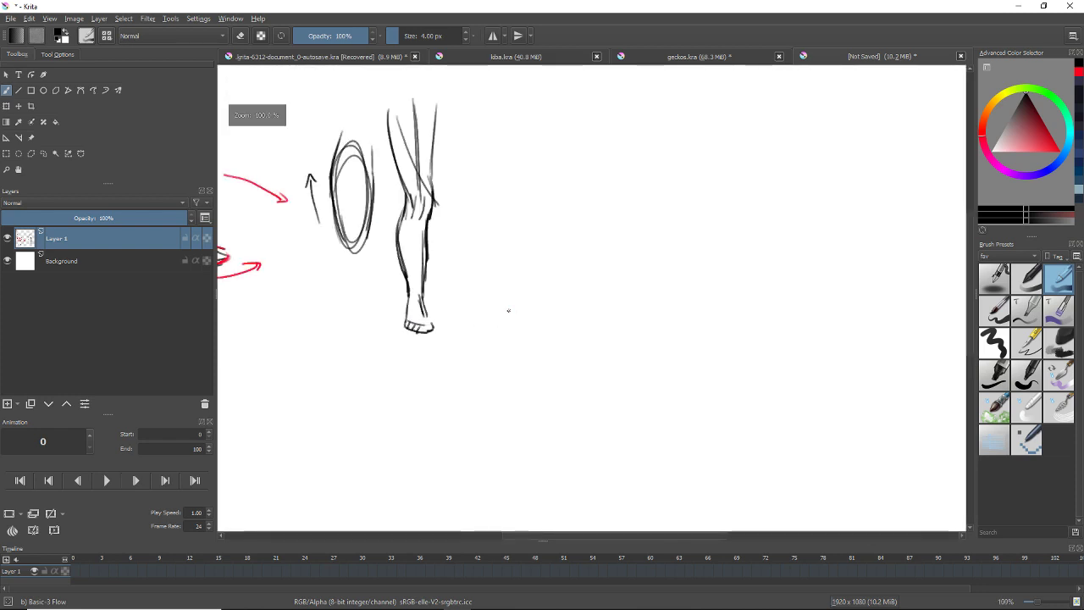
mouse_move(489, 292)
mouse_down()
mouse_move(551, 319)
mouse_move(492, 365)
mouse_up()
mouse_move(575, 263)
mouse_down()
mouse_move(492, 245)
mouse_move(464, 205)
mouse_up()
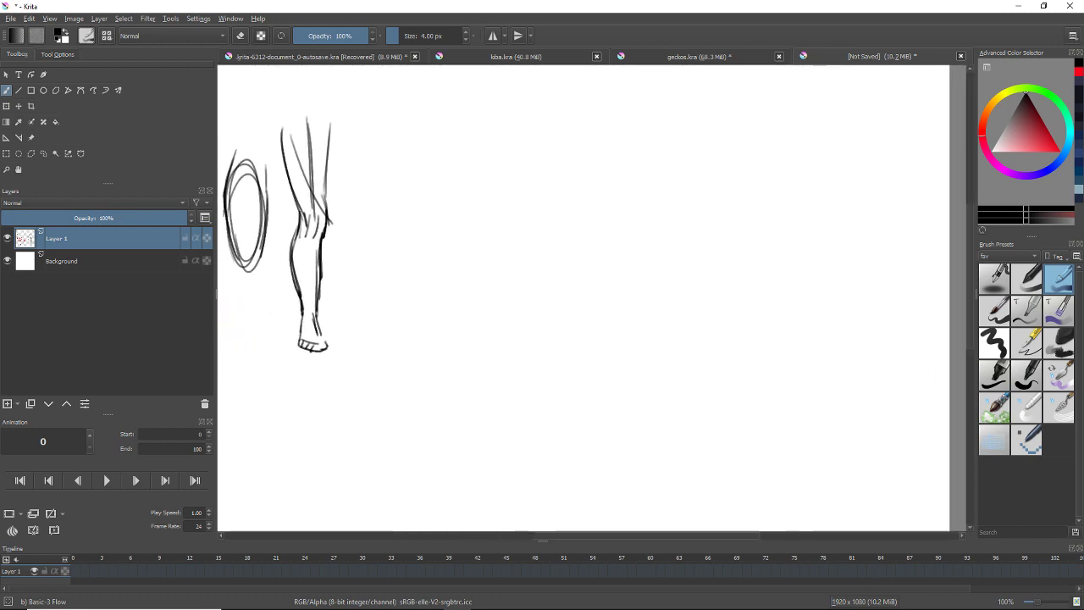
mouse_move(516, 161)
space+mouse_down()
mouse_move(545, 153)
mouse_move(508, 177)
space+mouse_up()
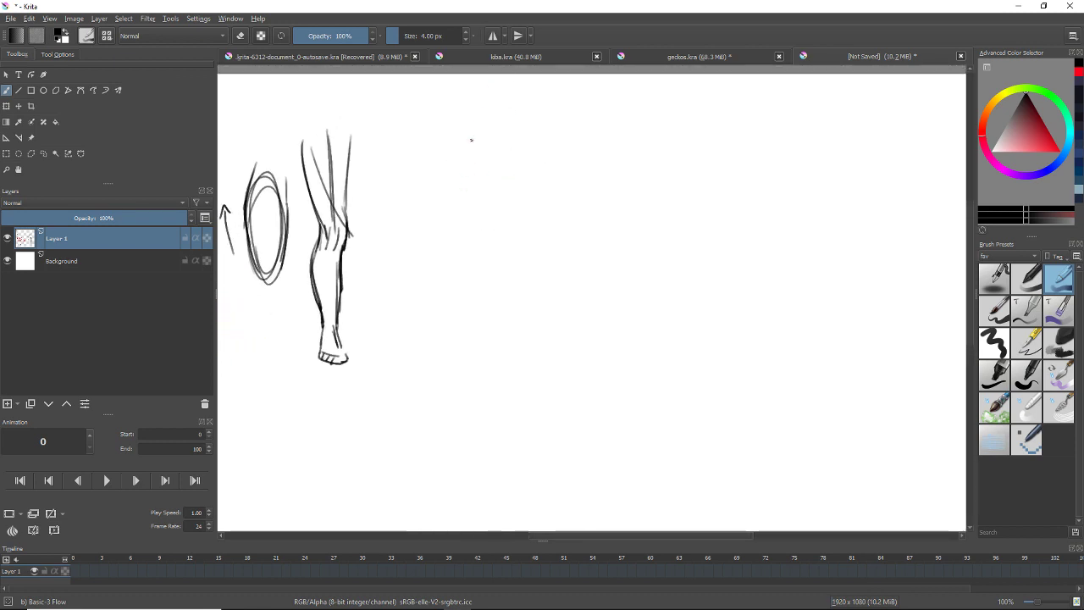
drag(454, 213, 431, 263)
key(ctrl+z)
key(ctrl+z)
drag(442, 217, 433, 283)
drag(505, 202, 516, 268)
key(ctrl+z)
drag(500, 193, 508, 258)
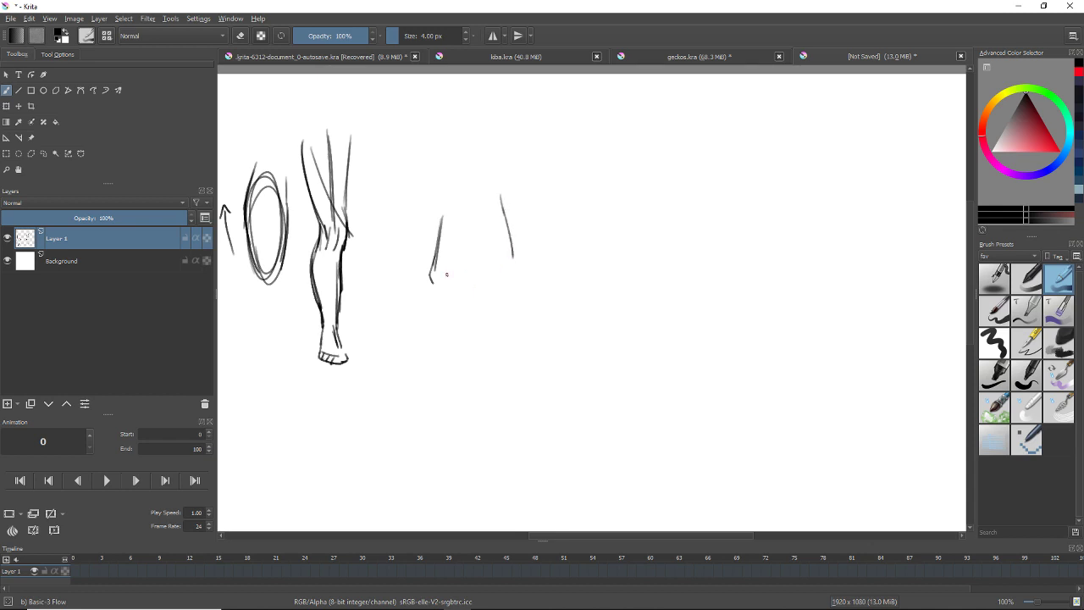
- Draw the heel and sole of the new foot and a curved contour across its ankle
drag(432, 283, 446, 292)
mouse_move(447, 292)
mouse_down()
mouse_move(462, 245)
mouse_move(492, 229)
mouse_move(508, 229)
mouse_move(518, 274)
mouse_up()
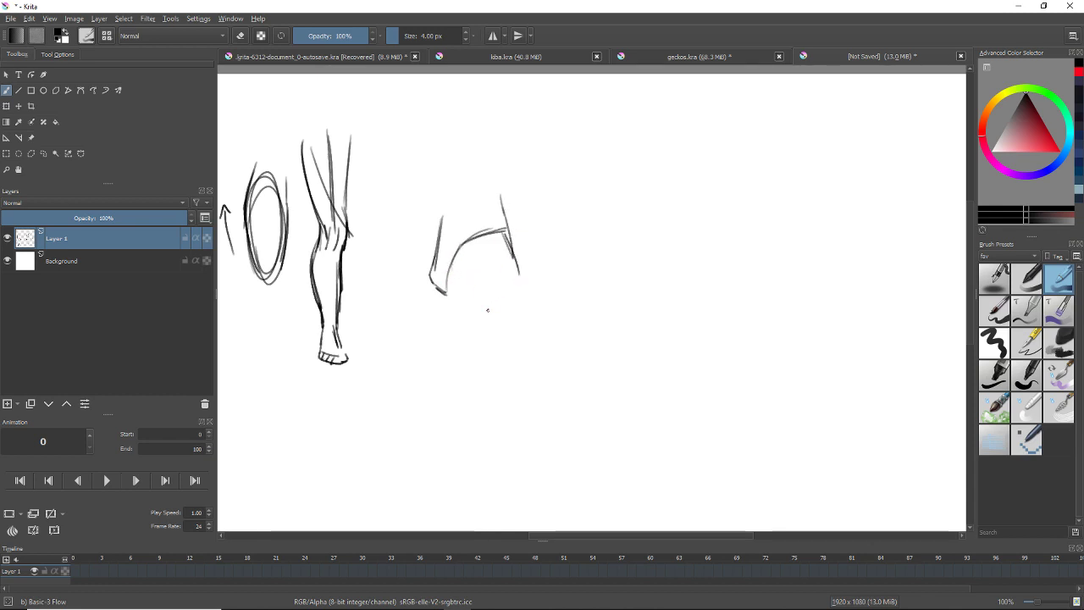
mouse_move(438, 289)
mouse_down()
mouse_move(506, 321)
mouse_move(555, 315)
mouse_up()
- Draw the top edge of the foot down to the outermost toe and close the toe tip against the sole
drag(521, 273, 557, 305)
mouse_move(556, 305)
mouse_down()
mouse_move(554, 318)
mouse_move(554, 303)
mouse_up()
key(ctrl+z)
key(ctrl+z)
key(ctrl+z)
key(ctrl+z)
mouse_move(558, 304)
mouse_down()
mouse_move(499, 314)
mouse_move(536, 309)
mouse_move(533, 282)
mouse_move(491, 319)
mouse_move(531, 317)
mouse_move(510, 318)
mouse_move(540, 319)
mouse_up()
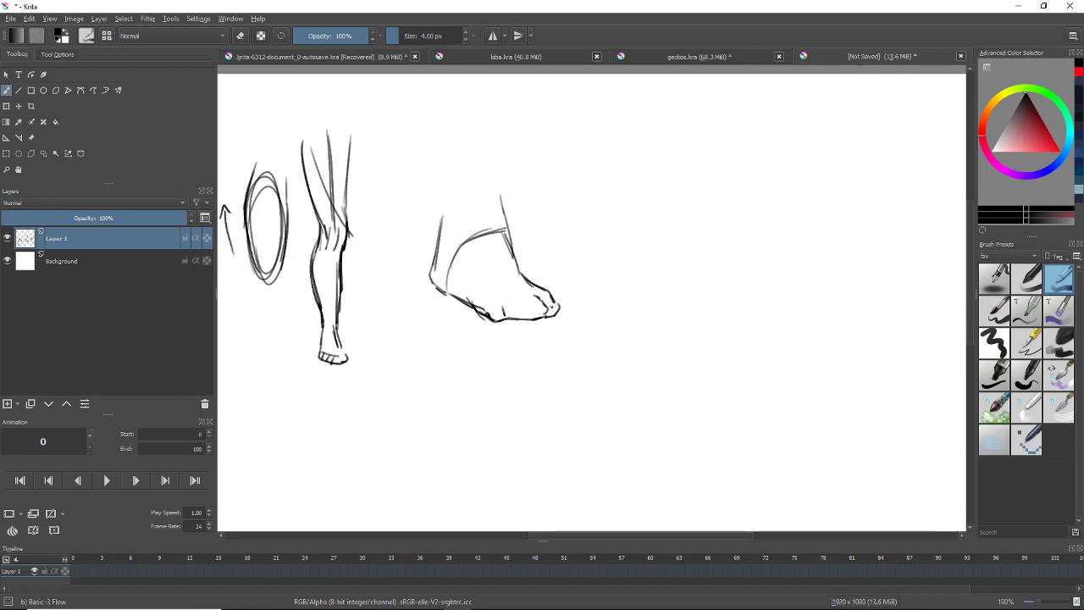
- Divide the front of the foot into toes with short curved lines, erasing and redrawing the innermost one
drag(527, 300, 532, 309)
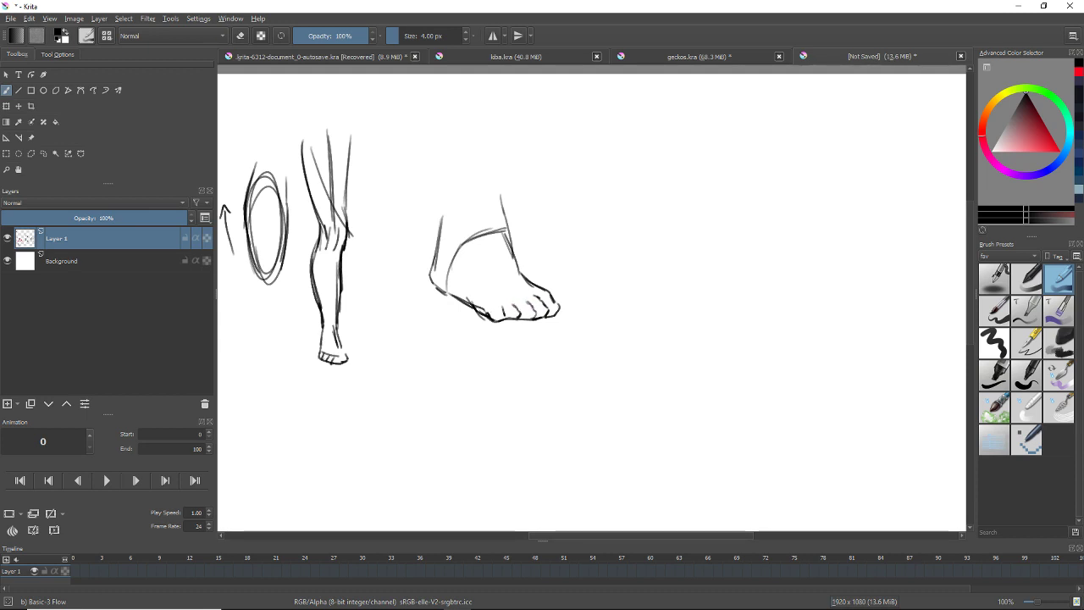
drag(513, 303, 503, 310)
key(slash)
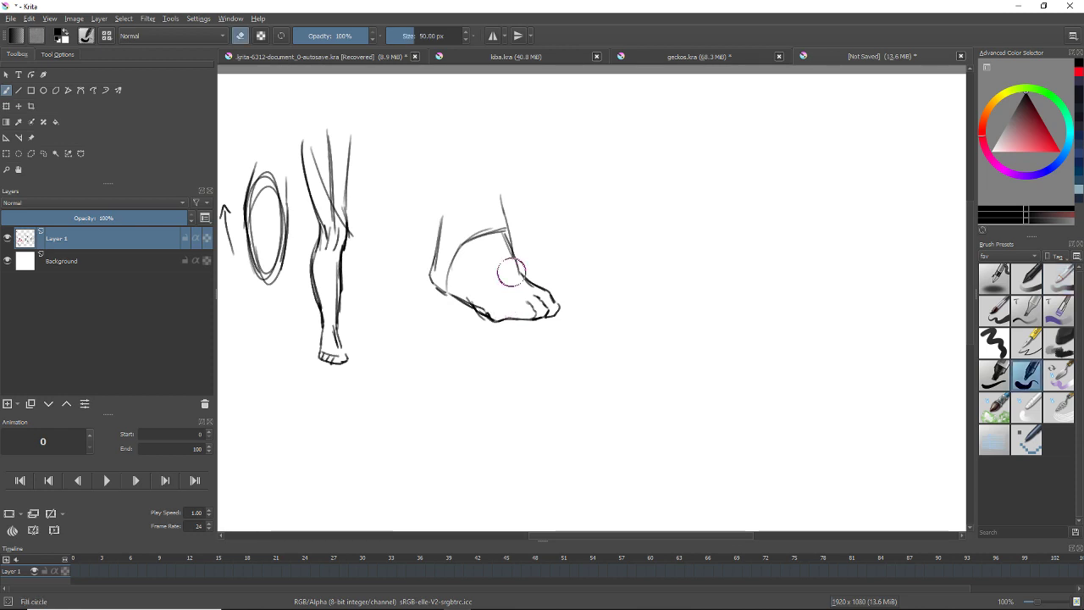
key(/)
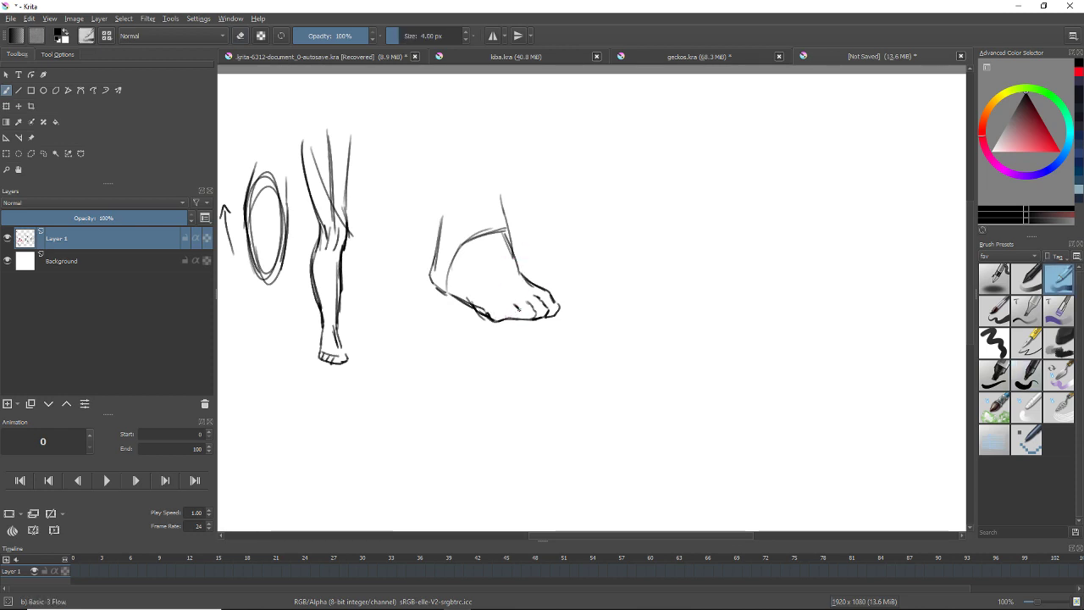
drag(499, 307, 503, 313)
- Extend the back of the ankle upward and reinforce its outline down around the heel
key(/)
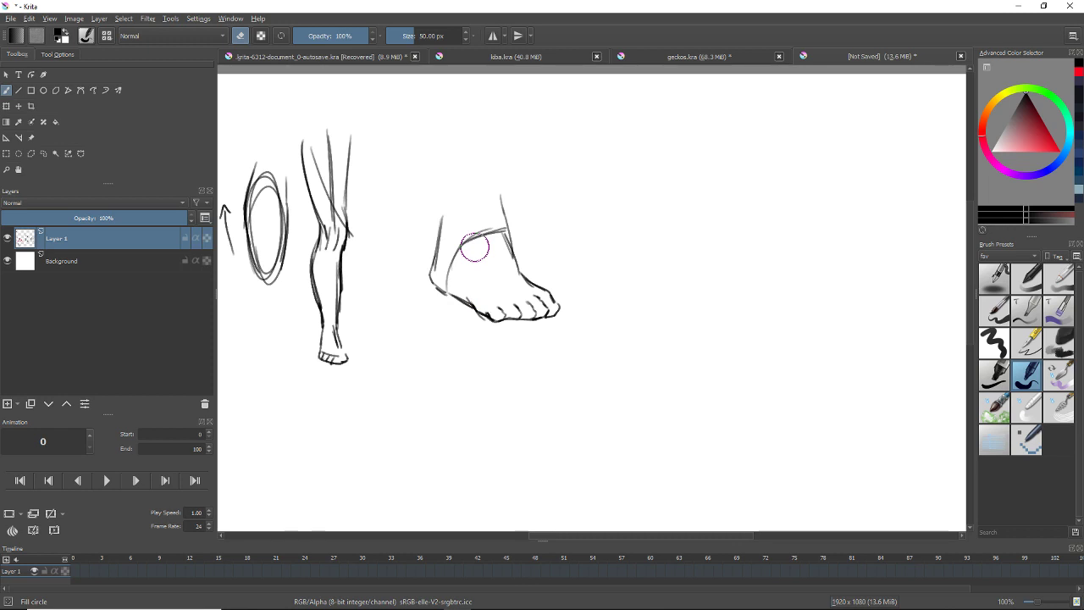
key(/)
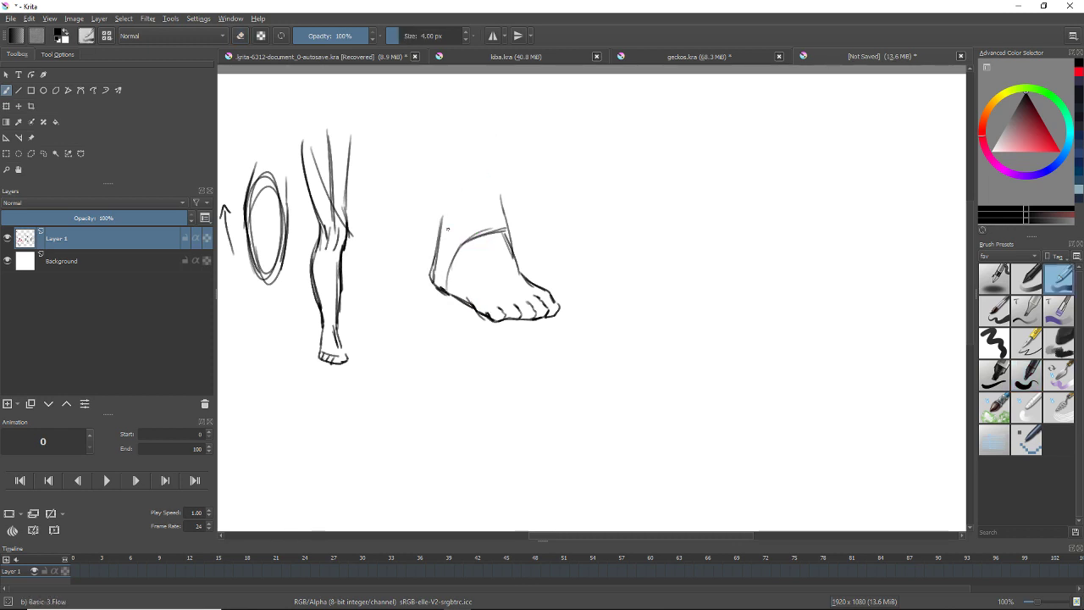
mouse_move(443, 206)
mouse_down()
mouse_move(431, 266)
mouse_move(443, 296)
mouse_move(429, 259)
mouse_move(432, 283)
mouse_up()
key(/)
key(/)
key(ctrl+z)
key(ctrl+z)
drag(439, 242, 446, 294)
drag(434, 287, 461, 301)
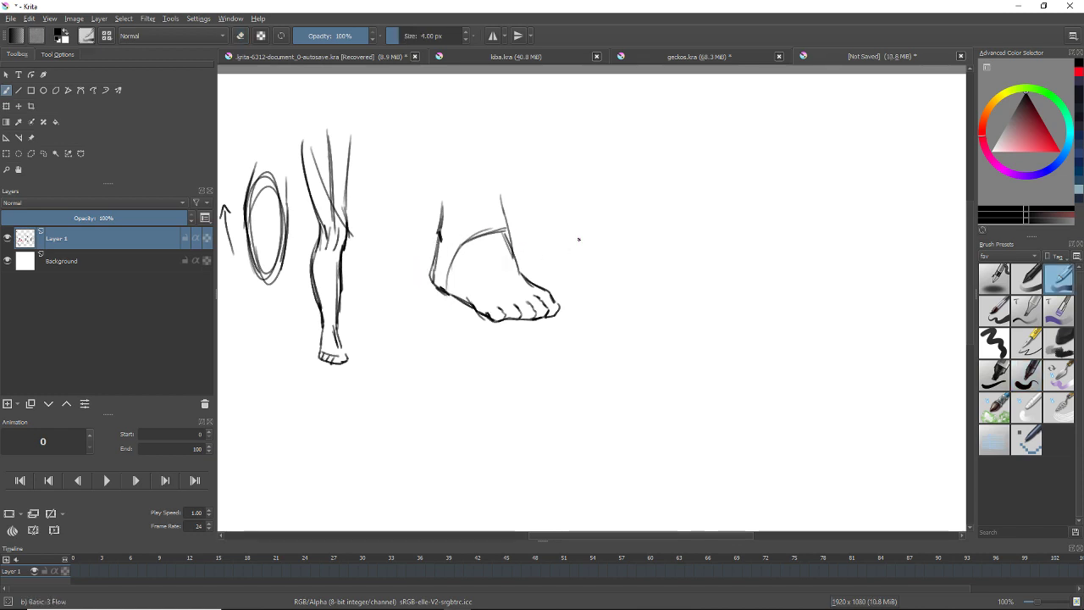
- Add a curved contour behind the toes, double the ankle arc and darken the front of the ankle
drag(598, 238, 582, 252)
mouse_move(485, 242)
mouse_down()
mouse_move(435, 287)
mouse_move(444, 270)
mouse_move(478, 294)
mouse_move(457, 305)
mouse_move(467, 308)
mouse_move(505, 287)
mouse_up()
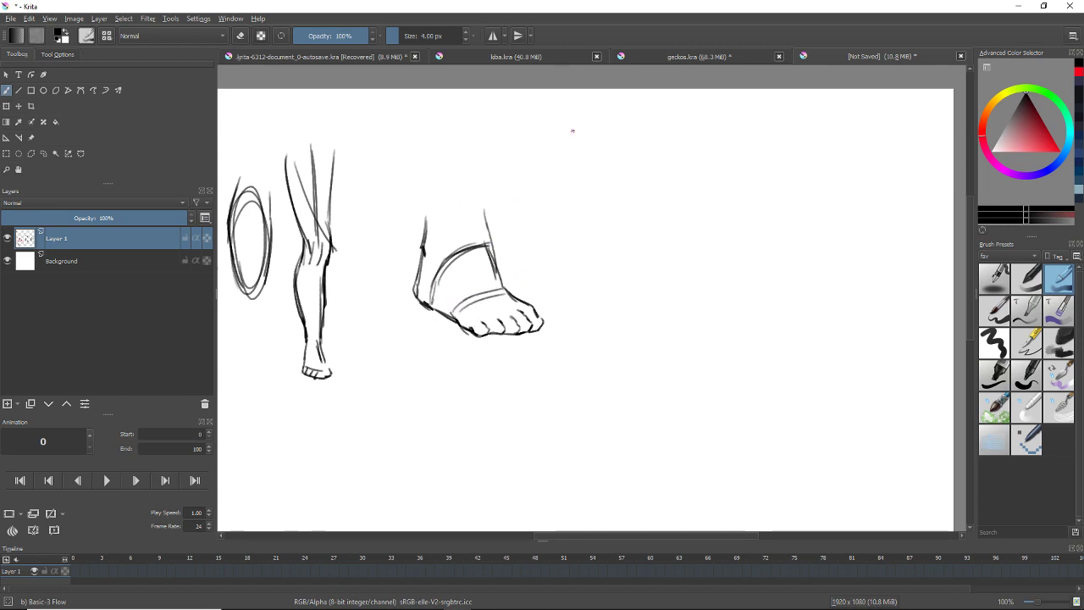
mouse_move(489, 193)
mouse_down()
mouse_move(472, 191)
mouse_move(470, 245)
mouse_up()
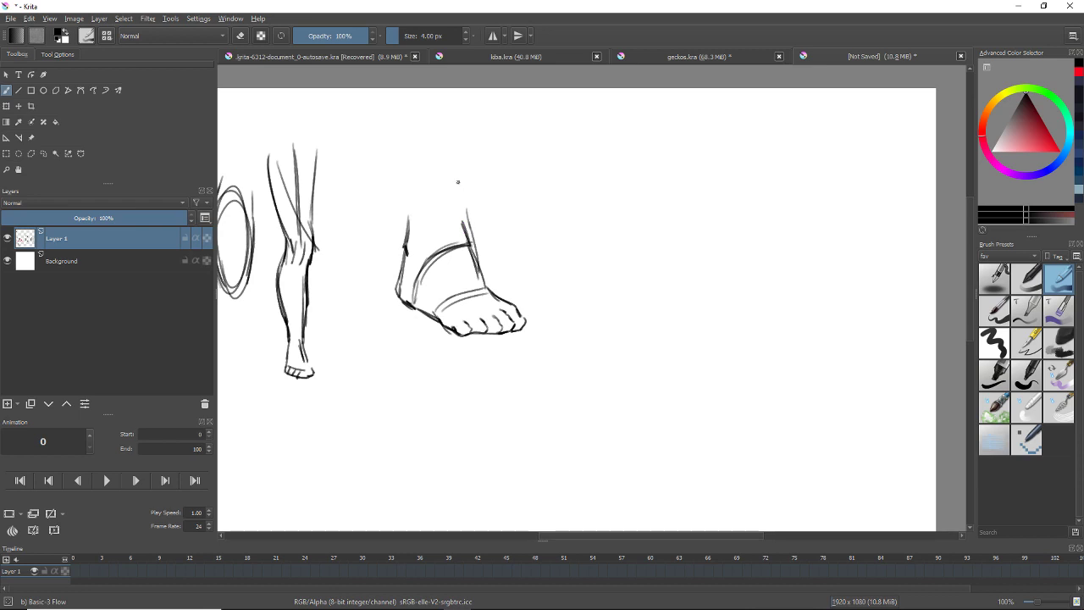
- Select the large foot sketch with a freehand outline, move it up and closer to the leg, deselect it and return to the brush
drag(595, 262, 527, 256)
scroll(465, 215, left, 2)
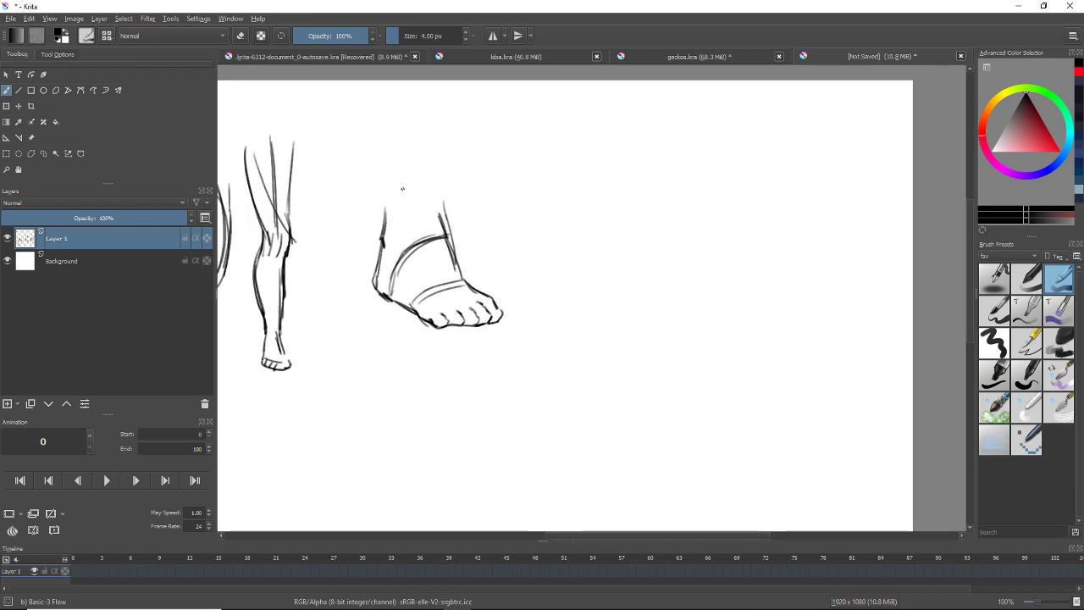
key(l)
mouse_move(383, 177)
mouse_down()
mouse_move(435, 358)
mouse_move(385, 177)
mouse_up()
key(ctrl+t)
drag(466, 276, 425, 217)
key(ctrl+r)
click(472, 218)
key(b)
mouse_move(513, 188)
mouse_down()
mouse_move(503, 179)
mouse_move(506, 199)
mouse_up()
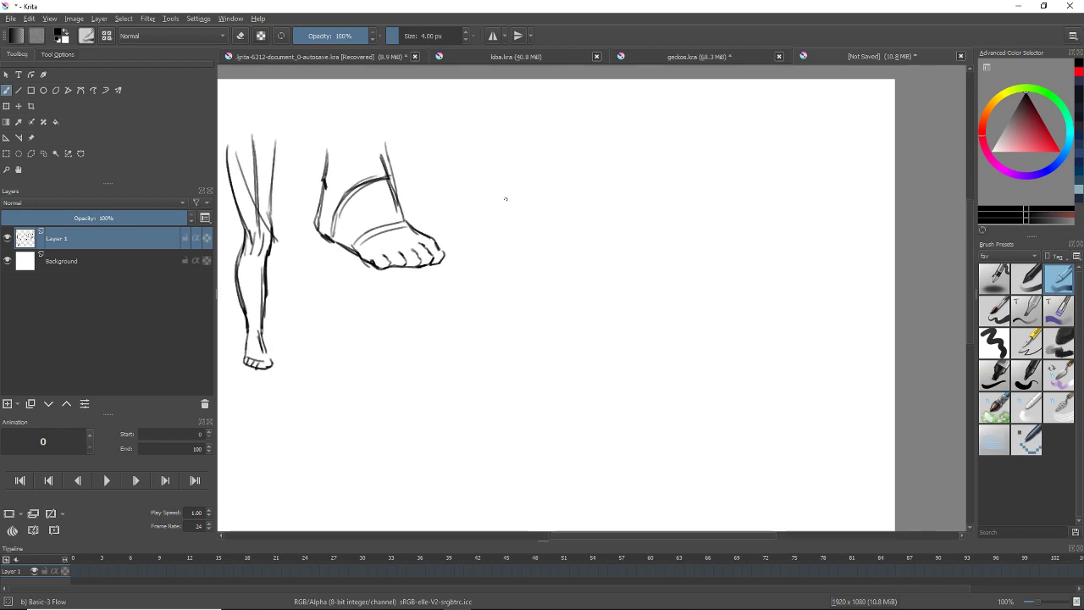
- Sketch a side-view foot beside the foot with the ankle arc, outlining its back of ankle, heel, sole and sloping instep
mouse_move(477, 159)
mouse_down()
mouse_move(478, 260)
mouse_move(476, 205)
mouse_move(464, 288)
mouse_move(512, 294)
mouse_up()
key(ctrl+z)
key(ctrl+z)
key(ctrl+z)
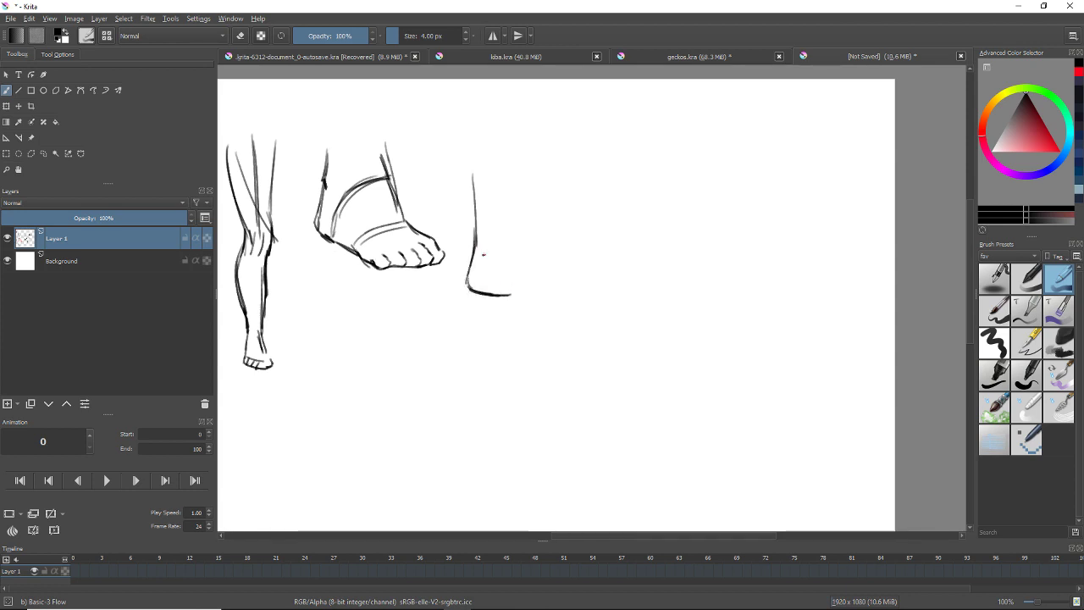
mouse_move(484, 249)
mouse_down()
mouse_move(513, 288)
mouse_move(560, 297)
mouse_up()
mouse_move(527, 235)
mouse_down()
mouse_move(572, 258)
mouse_move(555, 252)
mouse_move(575, 266)
mouse_move(579, 303)
mouse_move(596, 305)
mouse_move(575, 307)
mouse_move(627, 292)
mouse_up()
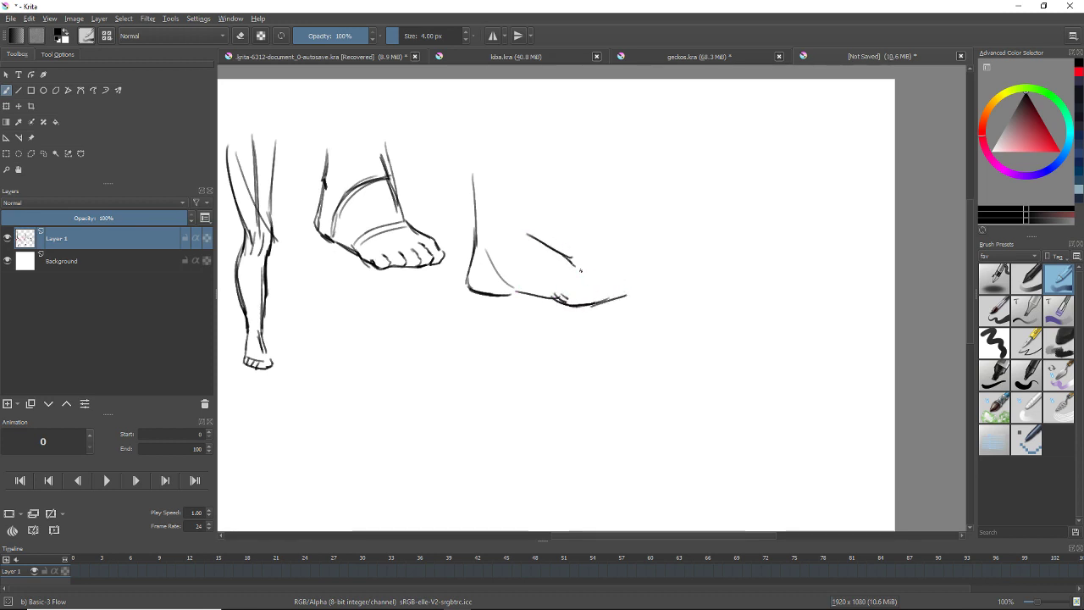
- Outline the toe end of the new foot, mark the outer toes and connect the heel to the sole
mouse_move(578, 268)
mouse_down()
mouse_move(626, 291)
mouse_move(586, 301)
mouse_up()
key(ctrl+z)
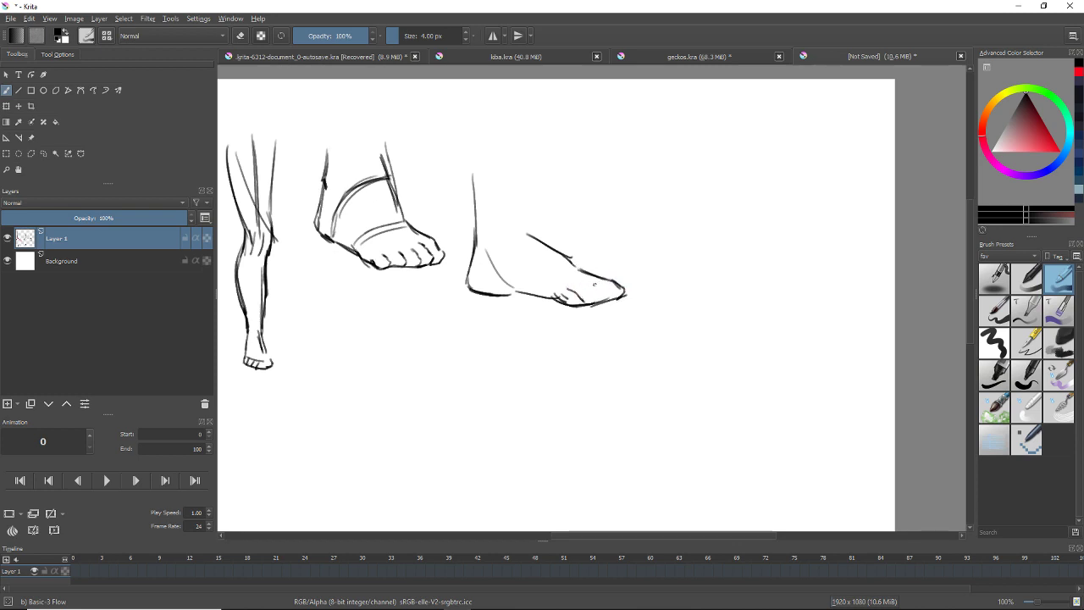
drag(511, 293, 560, 302)
key(ctrl+z)
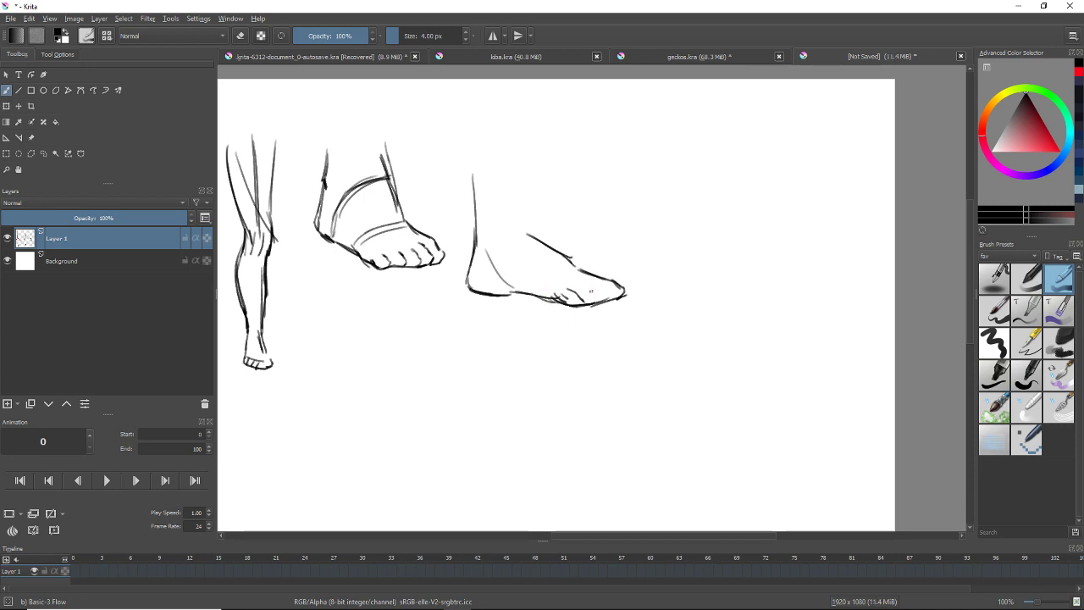
- Draw the front of the ankle rising from the instep and hatch the ankle bone above the heel
mouse_move(526, 157)
mouse_down()
mouse_move(520, 240)
mouse_move(486, 246)
mouse_move(494, 261)
mouse_up()
key(ctrl+z)
key(ctrl+z)
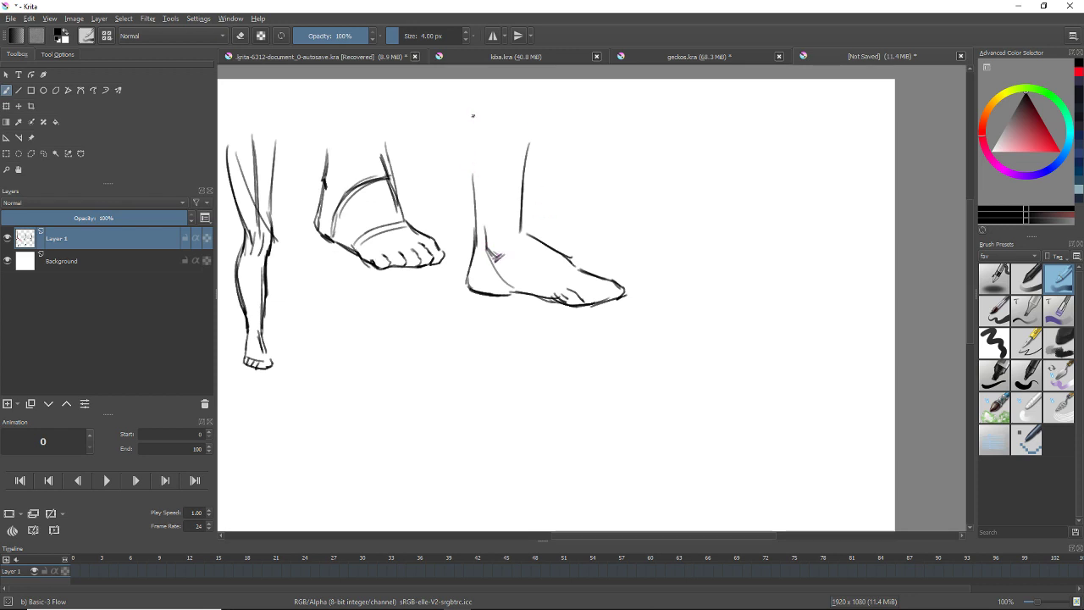
- Extend the back of the leg upward from the ankle with a gently curved calf line, redrawing it until it fits
drag(473, 116, 474, 184)
key(ctrl+z)
drag(466, 93, 475, 195)
key(ctrl+z)
key(ctrl+z)
key(ctrl+z)
drag(462, 98, 476, 196)
- Extend the front of the leg upward with a doubled shin line
mouse_move(533, 101)
mouse_down()
mouse_move(524, 176)
mouse_move(527, 164)
mouse_up()
key(ctrl+z)
key(ctrl+z)
key(ctrl+z)
drag(533, 88, 524, 172)
drag(533, 91, 524, 165)
- Divide the front of the large foot into toes and add a small forward arrow above them
drag(671, 221, 648, 227)
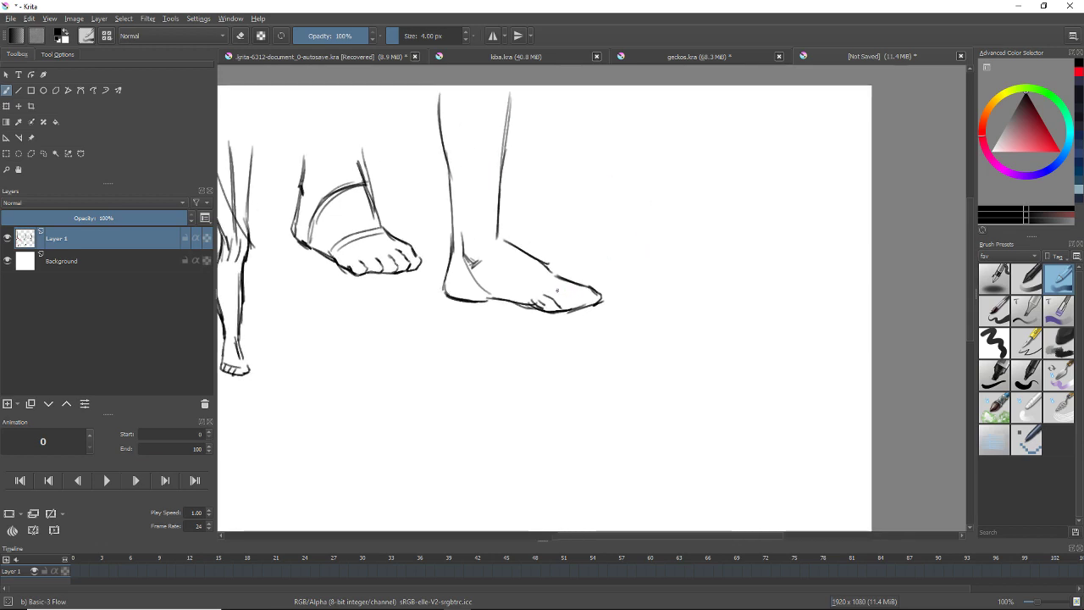
key(ctrl+z)
mouse_move(558, 291)
mouse_down()
mouse_move(571, 304)
mouse_move(593, 288)
mouse_move(607, 297)
mouse_move(600, 305)
mouse_move(589, 288)
mouse_move(611, 292)
mouse_move(597, 303)
mouse_move(592, 274)
mouse_move(631, 276)
mouse_move(596, 266)
mouse_move(544, 226)
mouse_up()
key(slash)
key(slash)
key(e)
key(e)
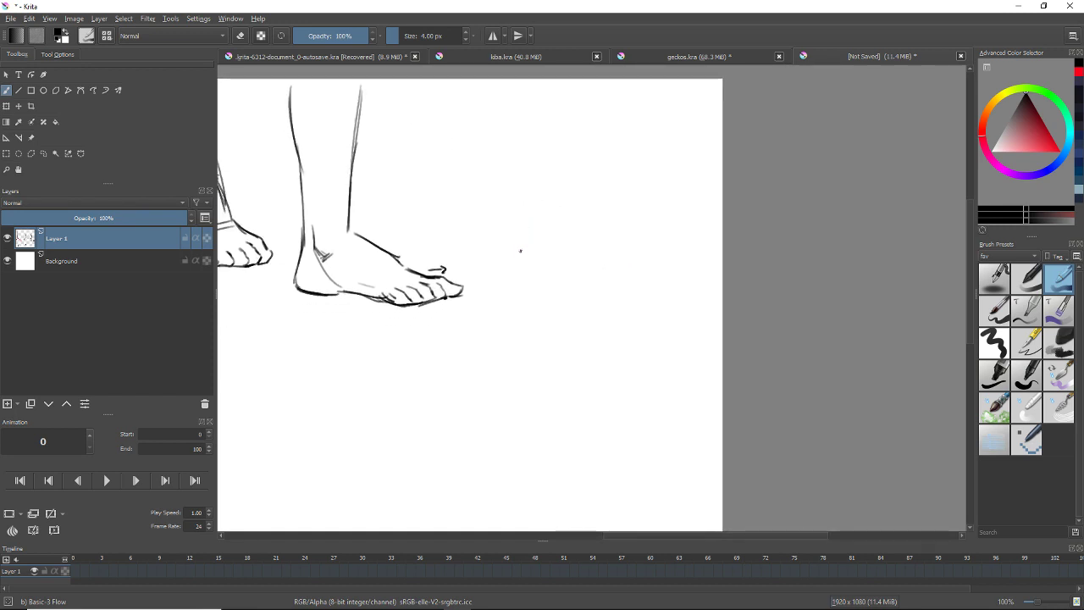
- Start a small simplified foot skeleton in front of the large foot, with a heel block, leg line and ankle
mouse_move(517, 288)
mouse_down()
mouse_move(540, 306)
mouse_move(700, 246)
mouse_move(577, 263)
mouse_move(522, 294)
mouse_move(541, 289)
mouse_up()
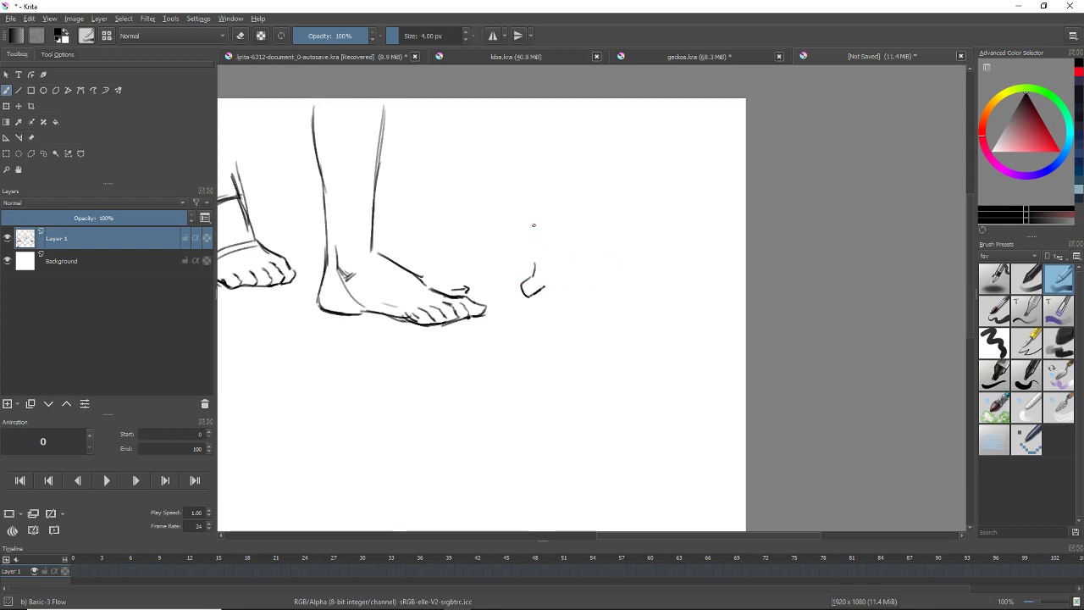
mouse_move(531, 198)
mouse_down()
mouse_move(534, 235)
mouse_move(545, 247)
mouse_move(555, 239)
mouse_move(590, 277)
mouse_up()
drag(561, 256, 604, 277)
key(ctrl+z)
key(ctrl+z)
- Add fanned straight lines along the skeleton's instep and angular toe segments at its tip
mouse_move(564, 257)
mouse_down()
mouse_move(634, 273)
mouse_move(535, 296)
mouse_move(648, 284)
mouse_move(626, 294)
mouse_up()
key(ctrl+z)
key(ctrl+z)
key(ctrl+z)
key(ctrl+z)
key(ctrl+z)
mouse_move(618, 284)
mouse_down()
mouse_move(636, 293)
mouse_move(625, 287)
mouse_move(633, 261)
mouse_move(649, 267)
mouse_move(652, 277)
mouse_move(626, 279)
mouse_up()
- Sketch a small front-view foot in the empty space below, with an oval ankle, ankle bumps, tapered sides and toes
drag(522, 349, 615, 273)
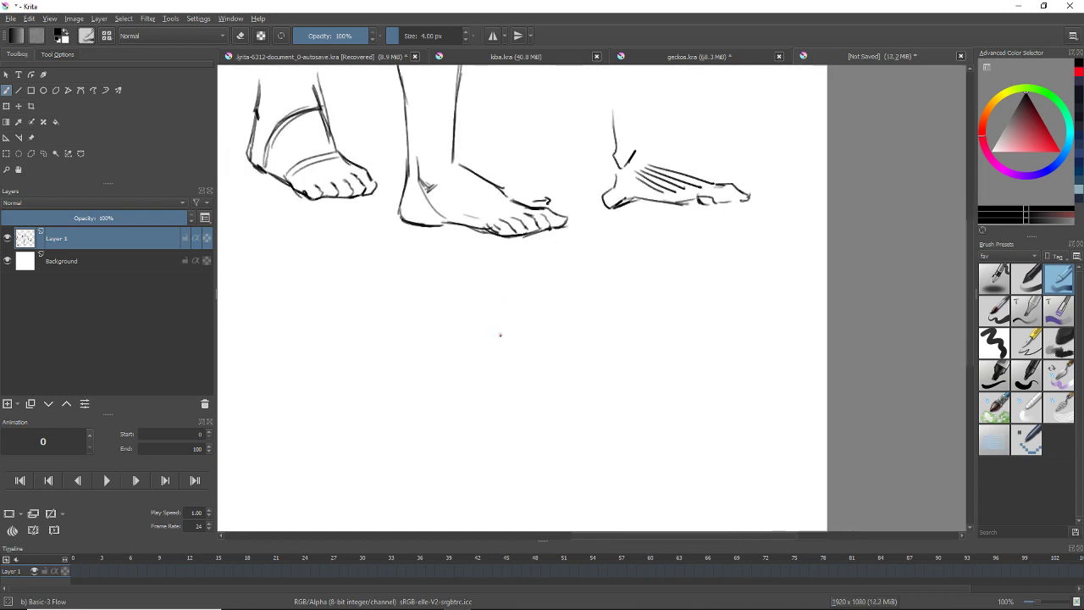
mouse_move(498, 333)
mouse_down()
mouse_move(509, 356)
mouse_move(501, 325)
mouse_move(561, 286)
mouse_move(525, 311)
mouse_move(564, 319)
mouse_move(532, 362)
mouse_up()
key(ctrl+z)
key(ctrl+z)
mouse_move(557, 319)
mouse_down()
mouse_move(553, 380)
mouse_move(531, 365)
mouse_up()
key(ctrl+z)
mouse_move(557, 320)
mouse_down()
mouse_move(551, 384)
mouse_move(530, 353)
mouse_move(526, 365)
mouse_move(547, 383)
mouse_up()
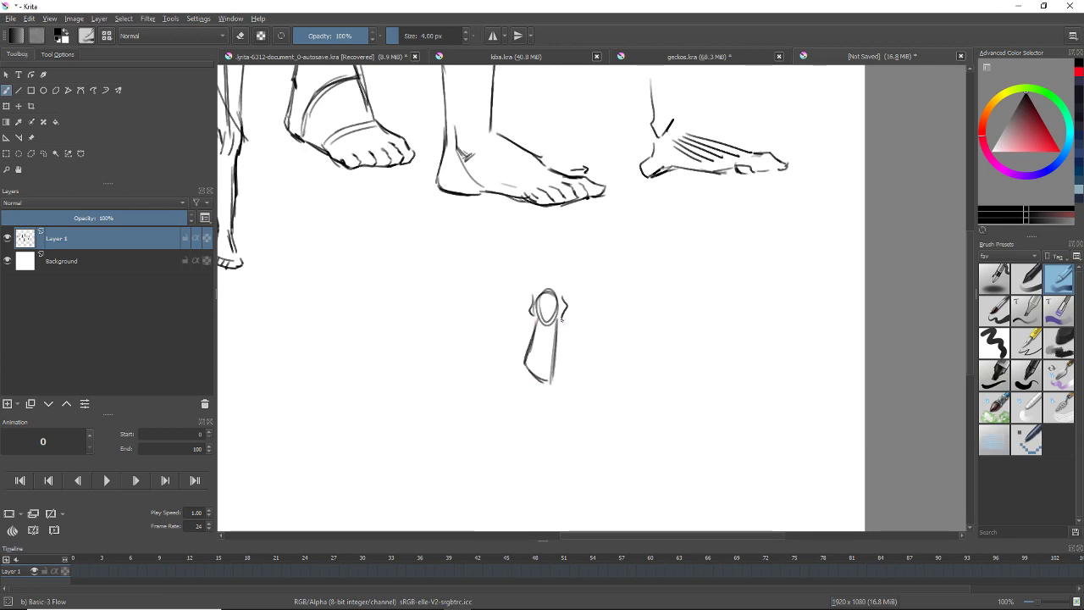
mouse_move(560, 313)
mouse_down()
mouse_move(566, 364)
mouse_move(559, 383)
mouse_move(533, 373)
mouse_move(545, 385)
mouse_up()
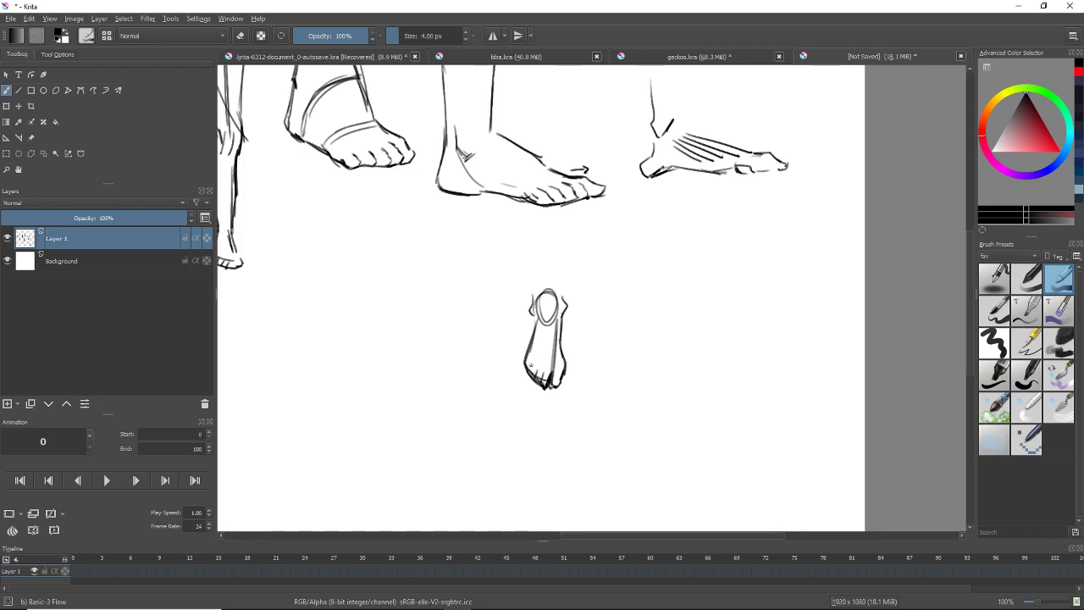
scroll(607, 325, down, 1)
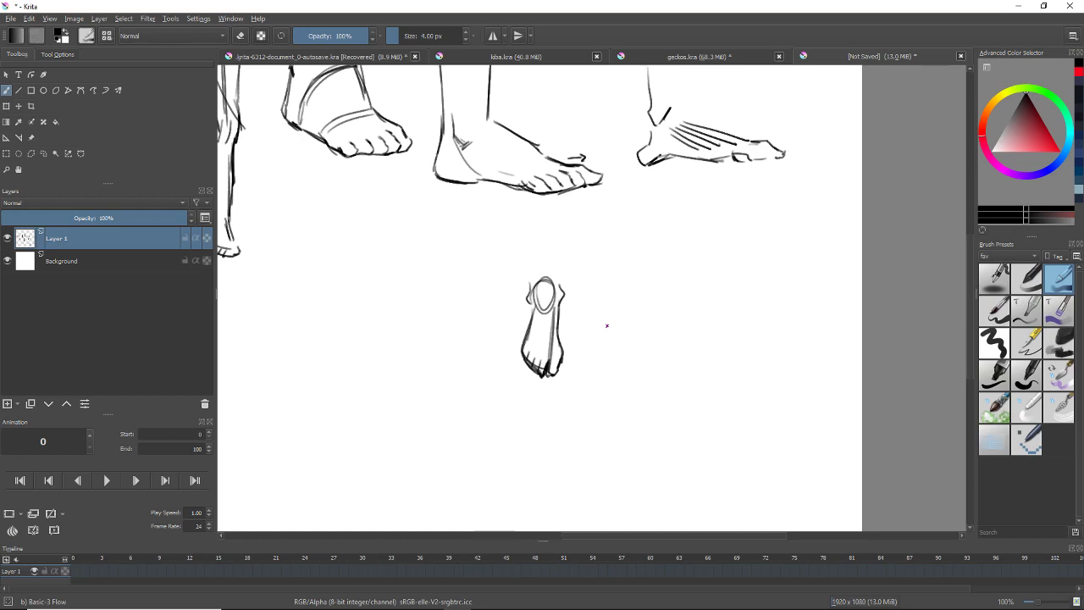
drag(607, 325, 595, 330)
mouse_move(533, 363)
mouse_down()
mouse_move(529, 382)
mouse_move(520, 372)
mouse_move(532, 381)
mouse_move(519, 371)
mouse_up()
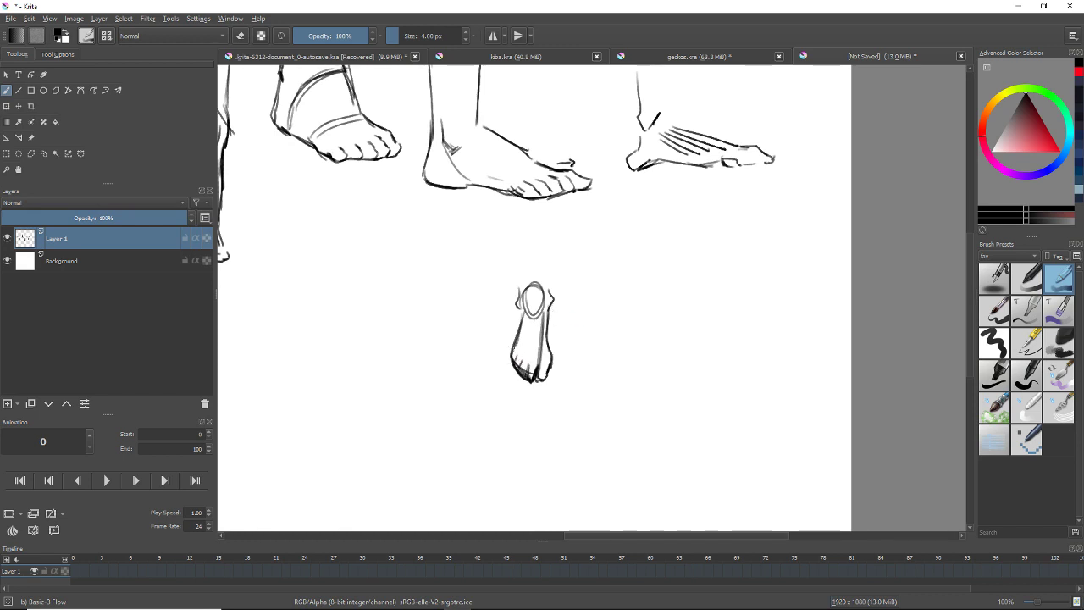
mouse_move(618, 327)
mouse_down()
mouse_move(617, 298)
mouse_move(609, 305)
mouse_move(623, 285)
mouse_move(595, 389)
mouse_up()
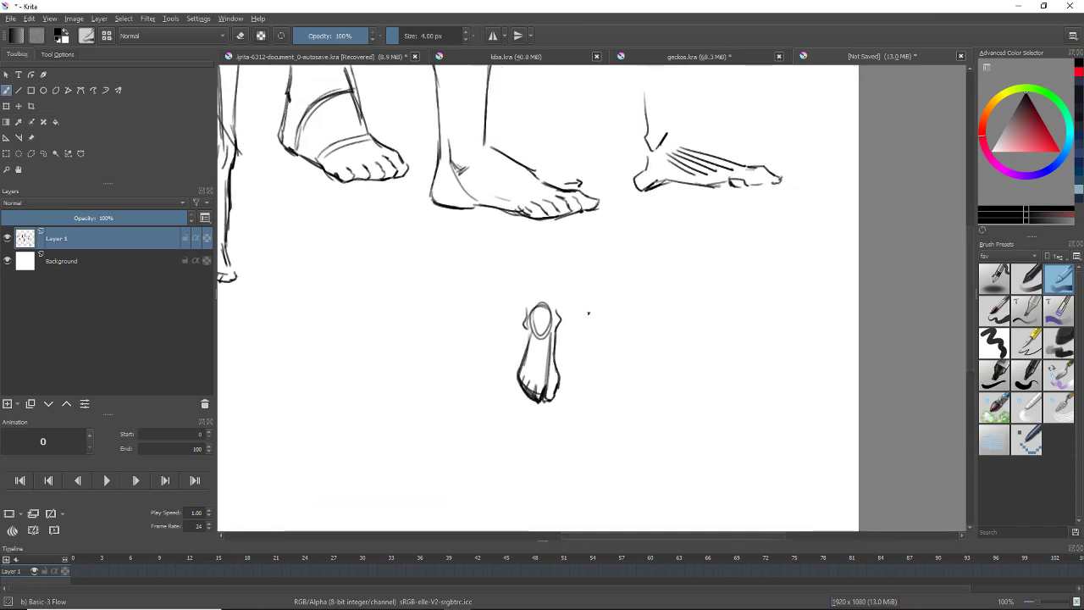
- Select the front-view foot with a rectangle, move it beneath the foot with the ankle arc, deselect it and return to the brush
key(l)
key(ctrl+r)
drag(503, 286, 610, 440)
key(ctrl+t)
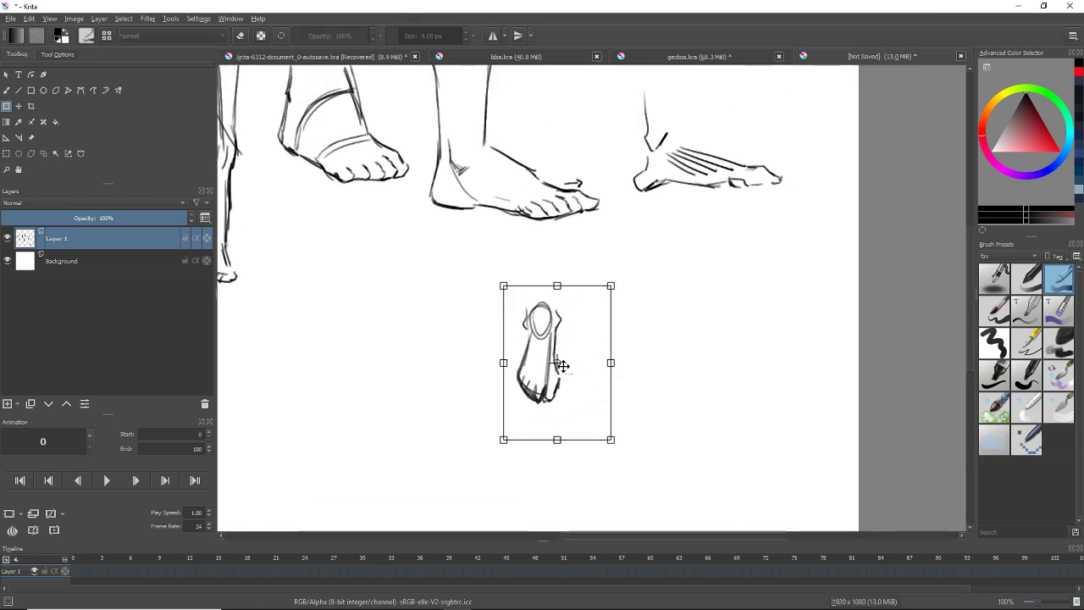
mouse_move(571, 373)
mouse_down()
mouse_move(725, 330)
mouse_move(484, 243)
mouse_up()
key(b)
drag(222, 214, 519, 308)
key(ctrl+shift+a)
- Start a small side-view foot above the red-outlined foot, drawing the inner leg lines, ankle bone, heel and sole
drag(551, 264, 556, 356)
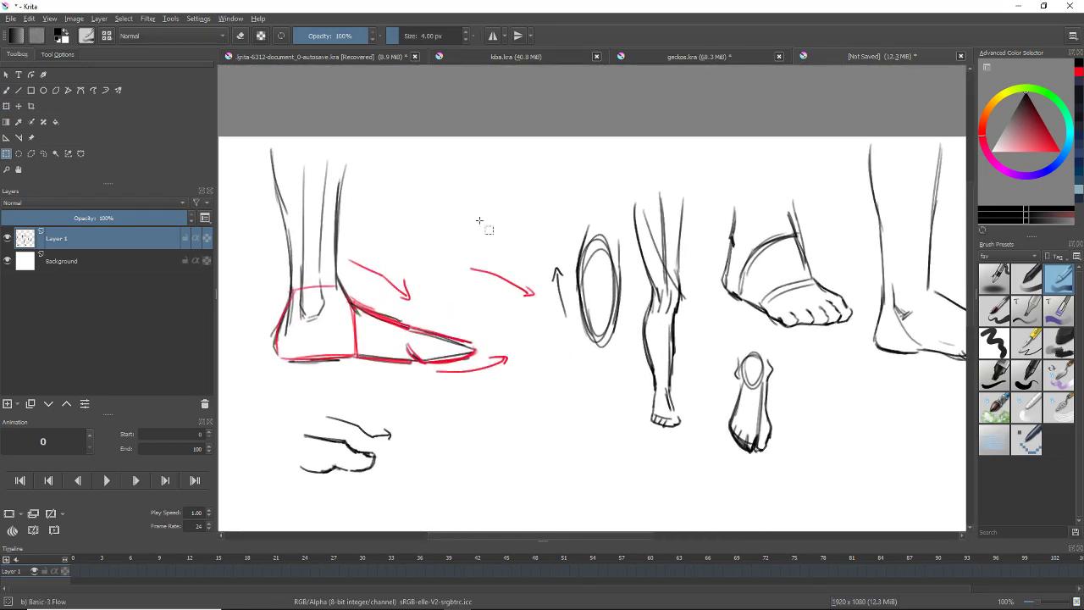
mouse_move(483, 223)
mouse_down()
mouse_move(491, 276)
mouse_move(450, 235)
mouse_move(435, 242)
mouse_up()
key(ctrl+z)
drag(435, 205, 437, 248)
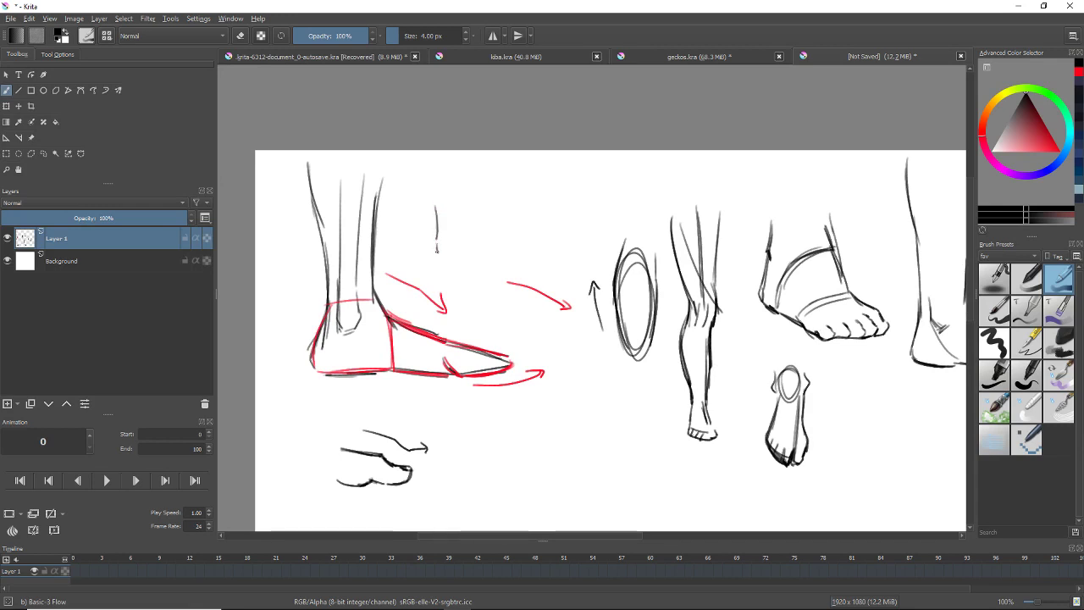
drag(451, 202, 451, 239)
mouse_move(424, 257)
mouse_down()
mouse_move(422, 269)
mouse_move(492, 281)
mouse_up()
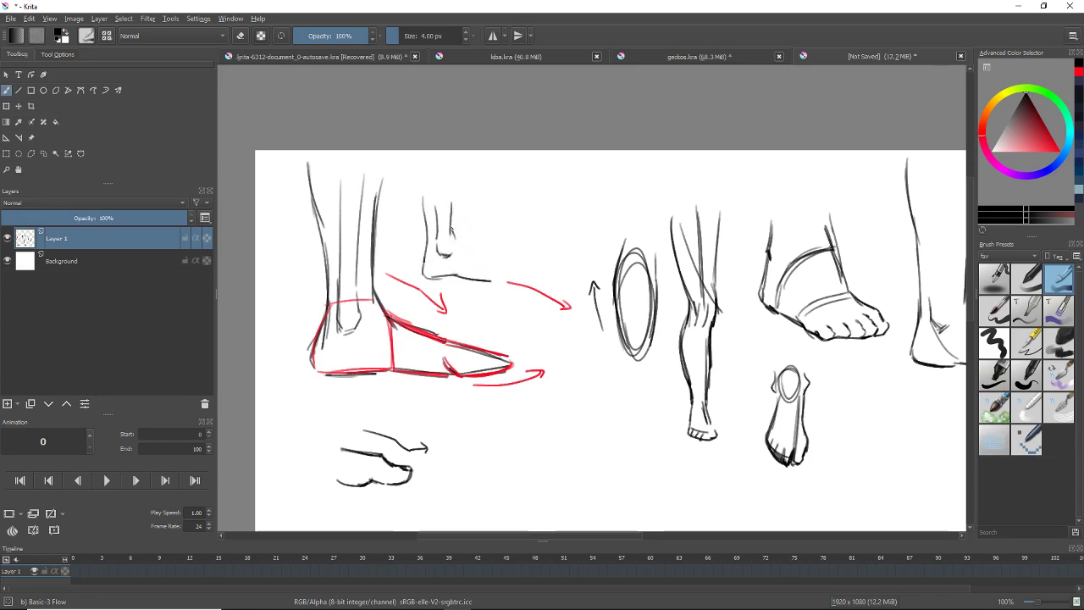
- Draw the front of the small leg curving down into the instep
drag(452, 216, 454, 237)
drag(458, 184, 453, 223)
key(ctrl+z)
mouse_move(458, 184)
mouse_down()
mouse_move(456, 236)
mouse_move(477, 244)
mouse_move(477, 256)
mouse_move(496, 251)
mouse_move(531, 267)
mouse_move(502, 279)
mouse_up()
key(ctrl+z)
- Finish the front of the small foot's sole and refine its toes
mouse_move(489, 281)
mouse_down()
mouse_move(504, 279)
mouse_move(461, 276)
mouse_move(521, 276)
mouse_move(512, 267)
mouse_up()
key(ctrl+z)
drag(584, 261, 549, 246)
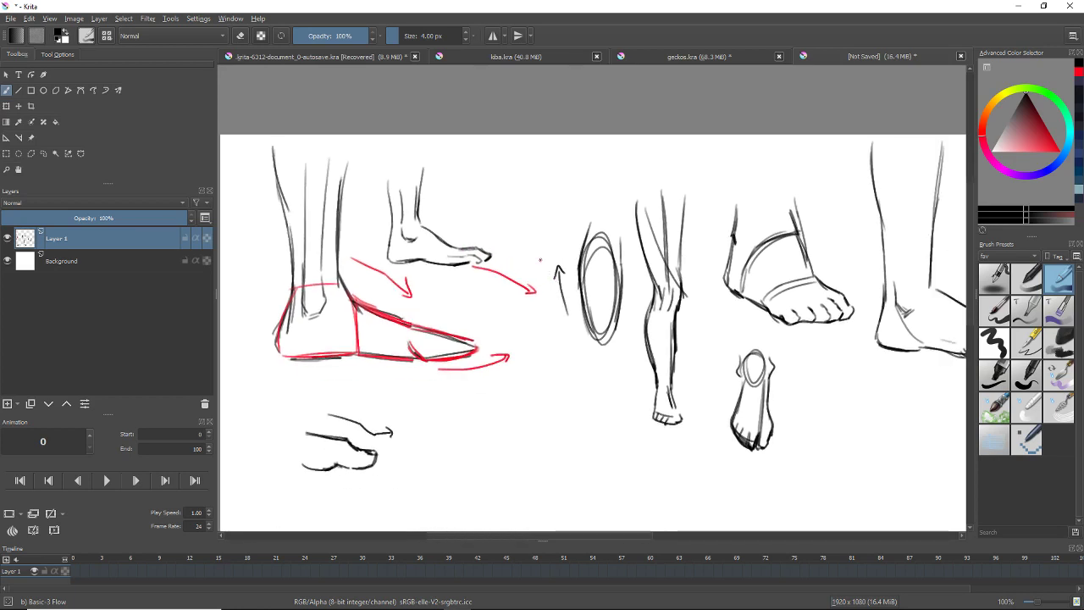
mouse_move(464, 249)
mouse_down()
mouse_move(498, 254)
mouse_move(473, 249)
mouse_up()
key(/)
drag(473, 248, 486, 257)
- Sketch another side-view foot below the red arrows, drawing both sides of the leg, the inner ankle line, heel and sole
drag(512, 405, 605, 353)
drag(568, 396, 539, 320)
drag(528, 392, 486, 371)
scroll(486, 370, down, 1)
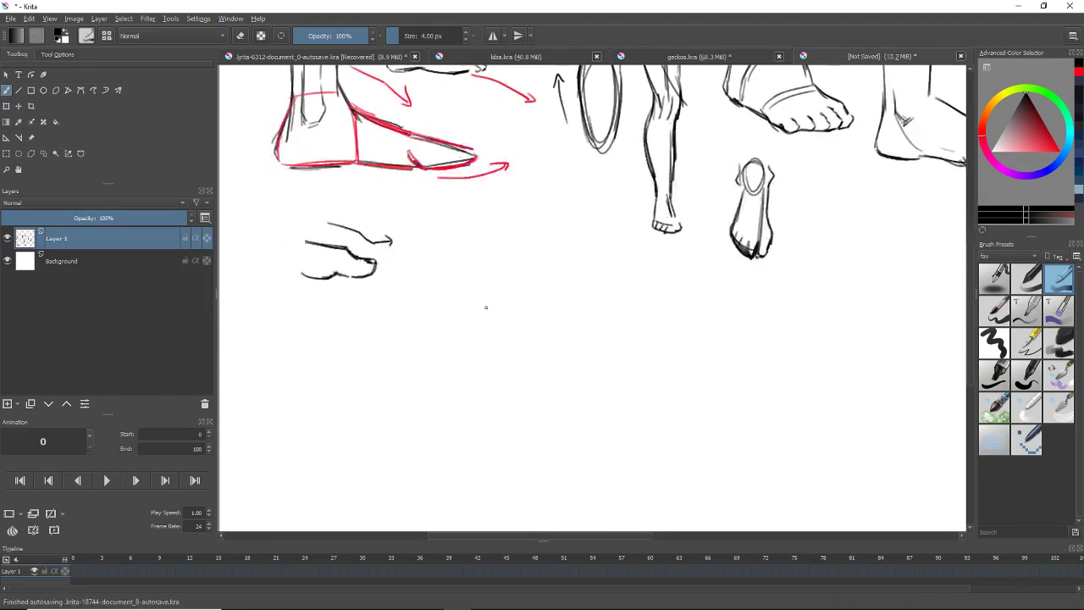
scroll(501, 280, up, 4)
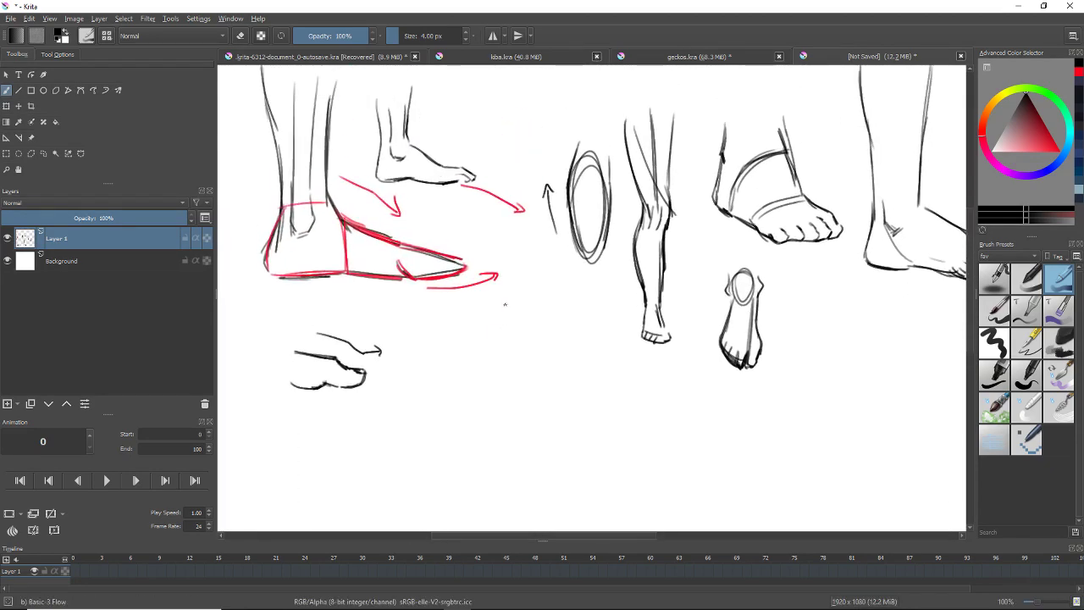
scroll(498, 334, down, 1)
scroll(500, 315, down, 1)
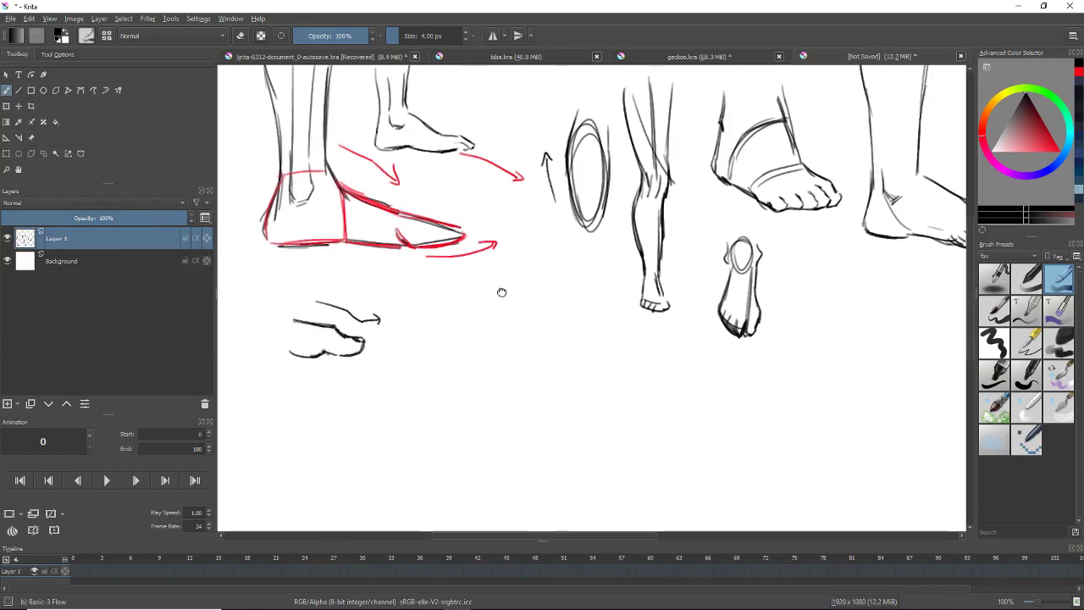
drag(455, 272, 457, 334)
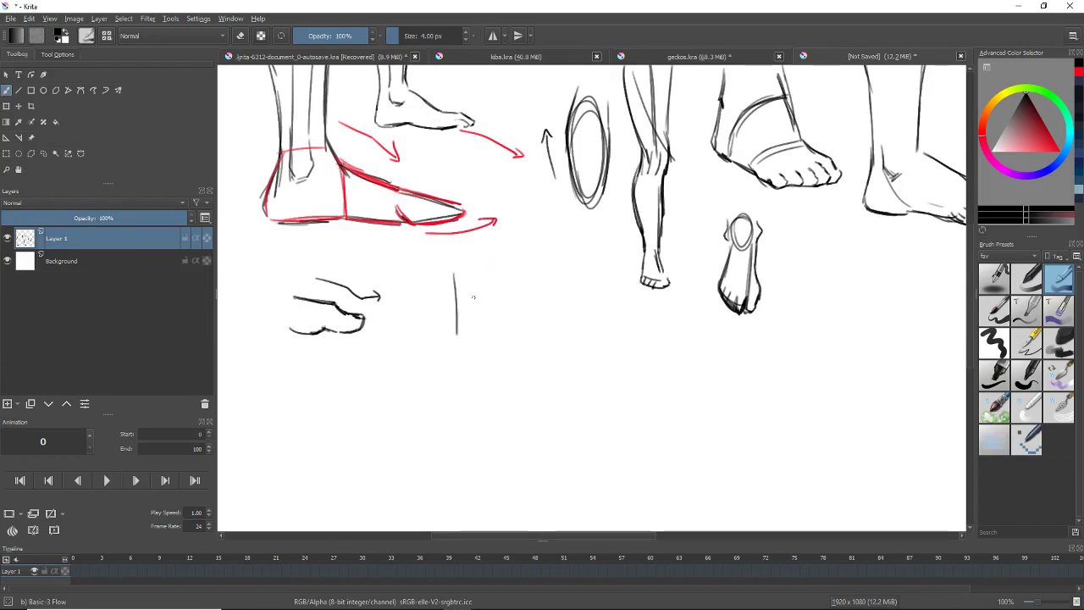
mouse_move(489, 272)
mouse_down()
mouse_move(486, 338)
mouse_move(449, 359)
mouse_move(449, 379)
mouse_move(541, 386)
mouse_up()
key(ctrl+z)
key(ctrl+z)
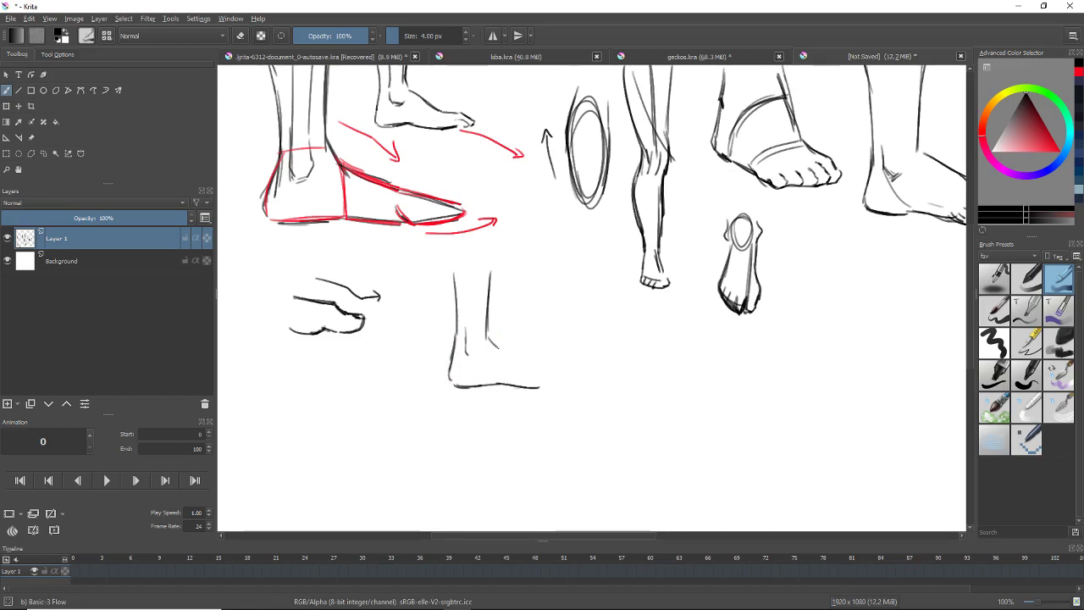
- Complete this foot with a sloping instep and toe outlines
mouse_move(489, 338)
mouse_down()
mouse_move(575, 381)
mouse_move(539, 363)
mouse_move(571, 381)
mouse_move(557, 387)
mouse_move(572, 381)
mouse_move(532, 387)
mouse_up()
key(ctrl+z)
key(ctrl+z)
- Sketch and reinforce the two sides of a new lower leg beneath the narrow full-leg drawing
drag(592, 334, 506, 324)
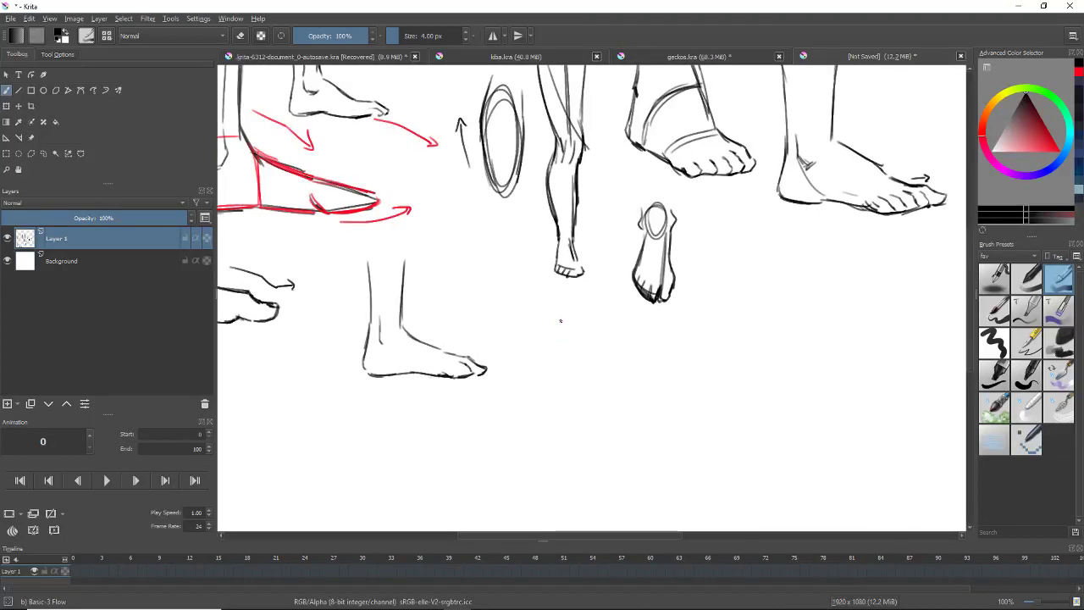
mouse_move(562, 302)
mouse_down()
mouse_move(555, 368)
mouse_move(578, 370)
mouse_up()
key(ctrl+z)
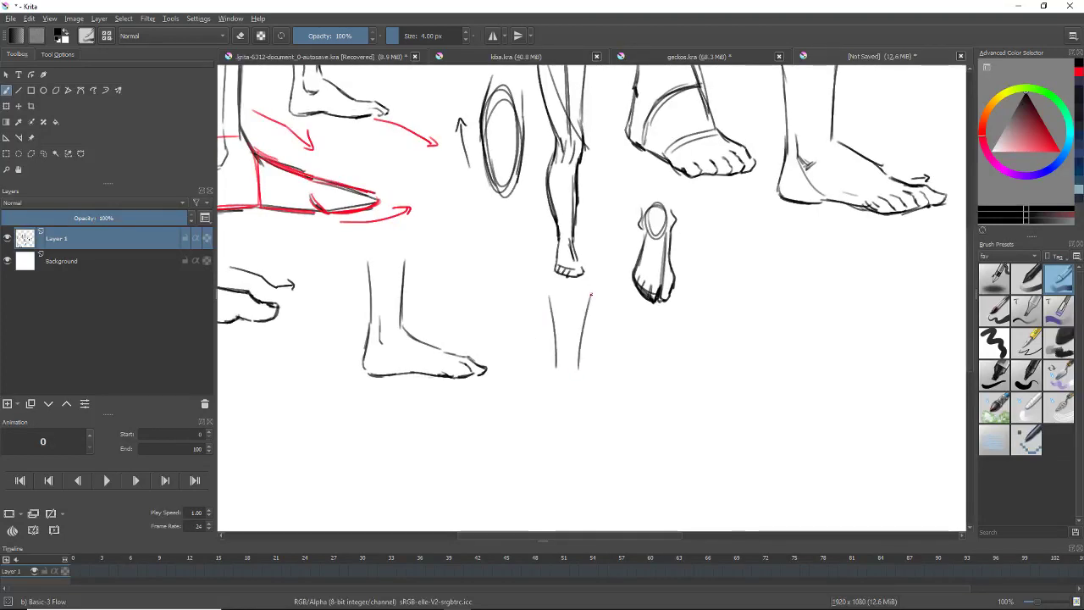
drag(592, 293, 580, 339)
drag(593, 281, 582, 331)
drag(551, 286, 554, 375)
mouse_move(554, 310)
mouse_down()
mouse_move(556, 363)
mouse_move(589, 303)
mouse_move(583, 359)
mouse_up()
- Erase the right side of the new lower leg and redraw it slightly farther out
key(slash)
drag(593, 284, 582, 378)
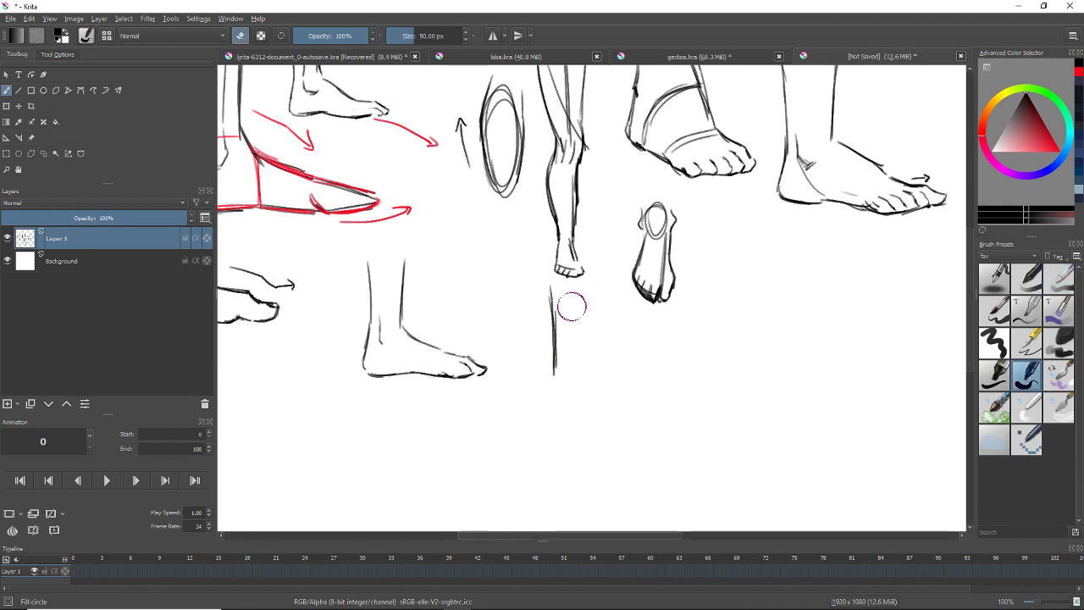
key(slash)
drag(588, 317, 585, 374)
drag(595, 289, 585, 343)
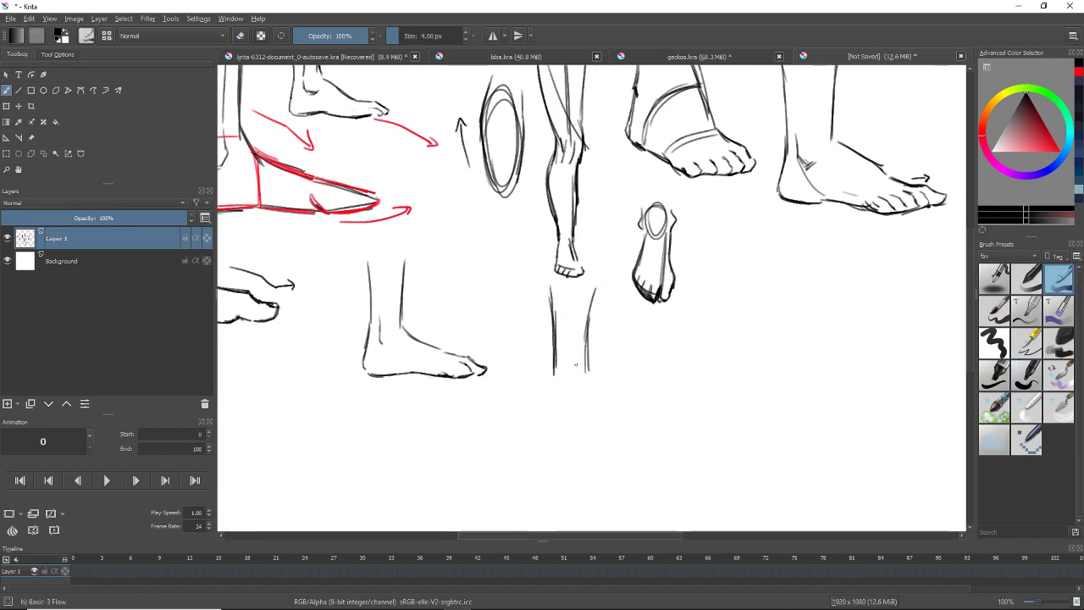
- Draw the heel, rear sole and ankle mark below the leg, plus a vertical height bracket behind the heel
drag(660, 383, 716, 347)
mouse_move(619, 346)
mouse_down()
mouse_move(653, 359)
mouse_move(638, 378)
mouse_move(576, 377)
mouse_move(653, 372)
mouse_move(592, 373)
mouse_move(611, 323)
mouse_move(703, 327)
mouse_move(682, 378)
mouse_move(703, 377)
mouse_up()
key(ctrl+z)
key(slash)
key(slash)
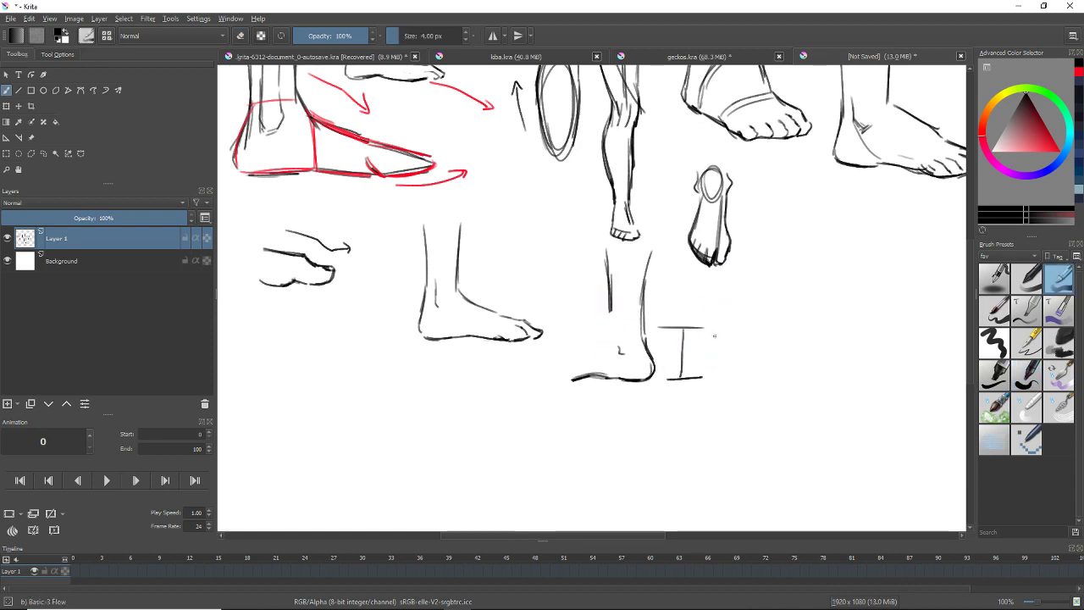
- Draw a horizontal length bar with evenly spaced ticks under the foot and mark the middle of the height bracket
mouse_move(515, 398)
mouse_down()
mouse_move(643, 397)
mouse_move(520, 405)
mouse_up()
drag(649, 390, 647, 411)
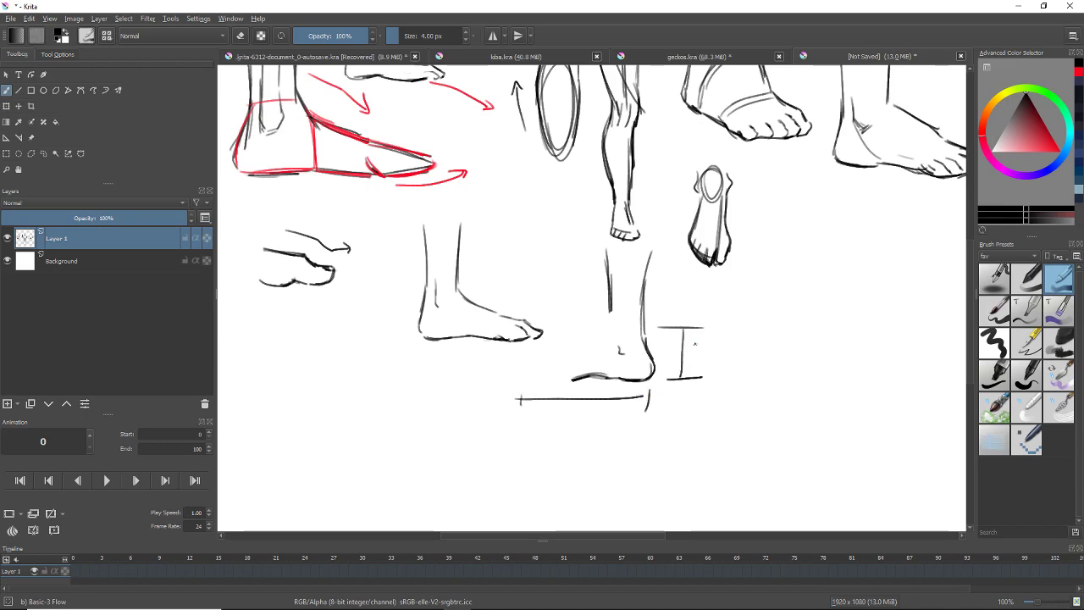
drag(671, 353, 699, 352)
drag(540, 395, 541, 405)
drag(514, 393, 514, 410)
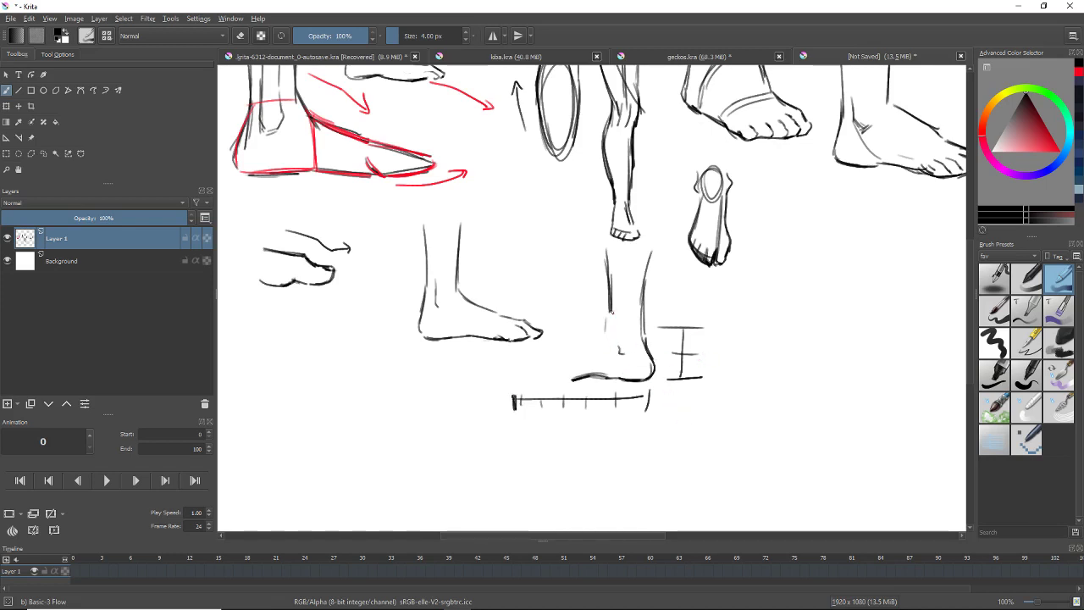
- Sketch a square block with a rounded top and small curved marks beneath the front-view foot
scroll(741, 298, right, 2)
scroll(741, 298, right, 2)
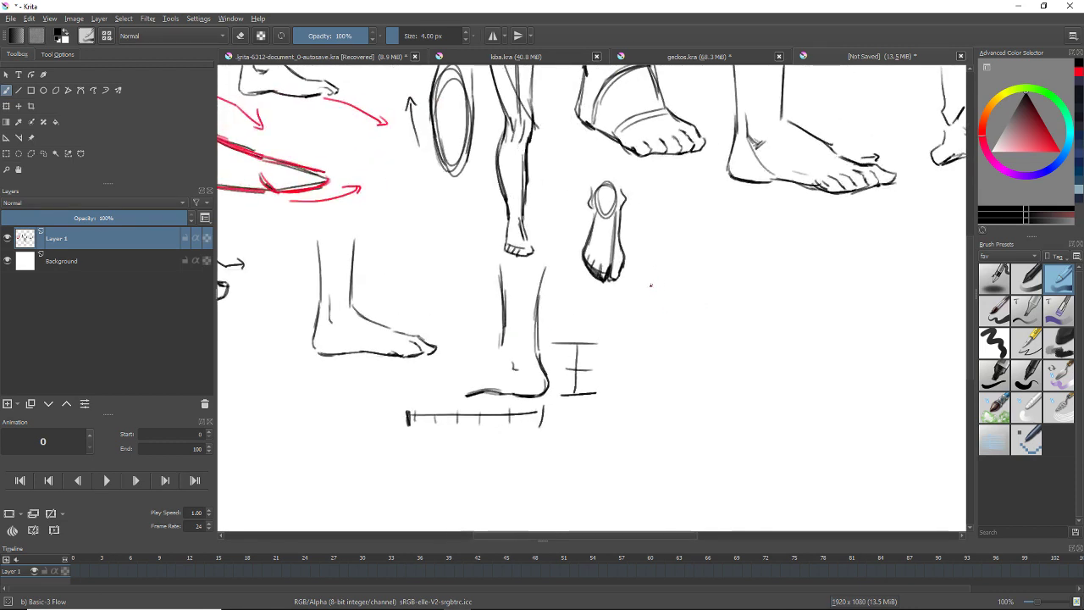
drag(648, 283, 649, 328)
mouse_move(648, 283)
mouse_down()
mouse_move(649, 326)
mouse_move(687, 284)
mouse_move(669, 325)
mouse_move(691, 327)
mouse_move(666, 242)
mouse_move(684, 248)
mouse_move(689, 283)
mouse_up()
key(ctrl+z)
mouse_move(674, 318)
mouse_down()
mouse_move(709, 303)
mouse_move(690, 324)
mouse_up()
- Complete the foot above the length bar with the ankle front, sloping instep, big toe and full sole outline
drag(726, 293, 785, 268)
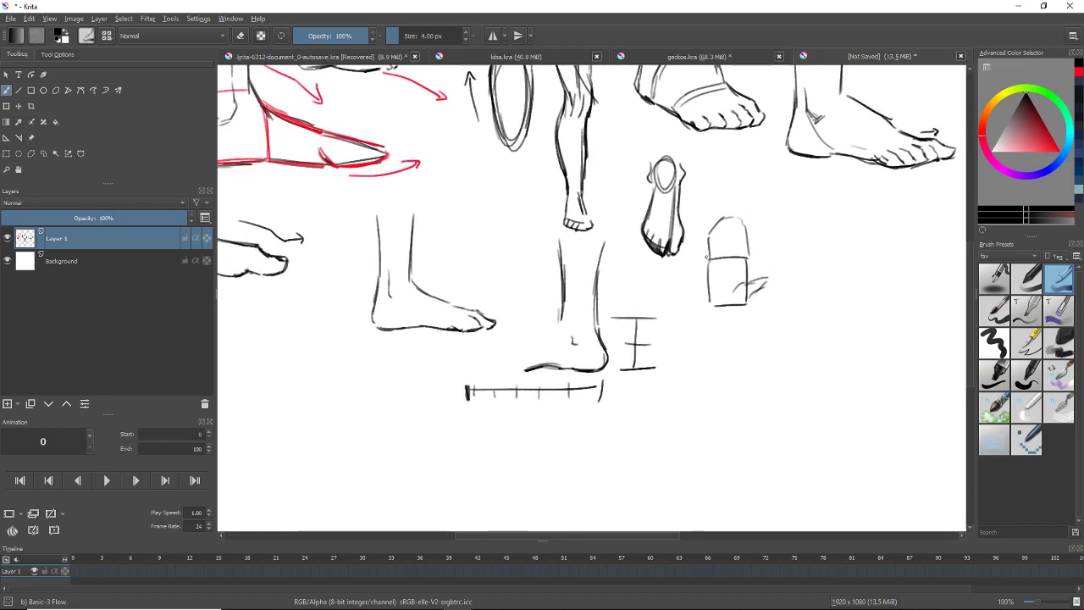
mouse_move(598, 312)
mouse_down()
mouse_move(678, 297)
mouse_move(593, 337)
mouse_move(573, 359)
mouse_move(583, 355)
mouse_move(565, 357)
mouse_move(586, 340)
mouse_move(558, 350)
mouse_move(576, 360)
mouse_up()
key(ctrl+z)
key(slash)
key(slash)
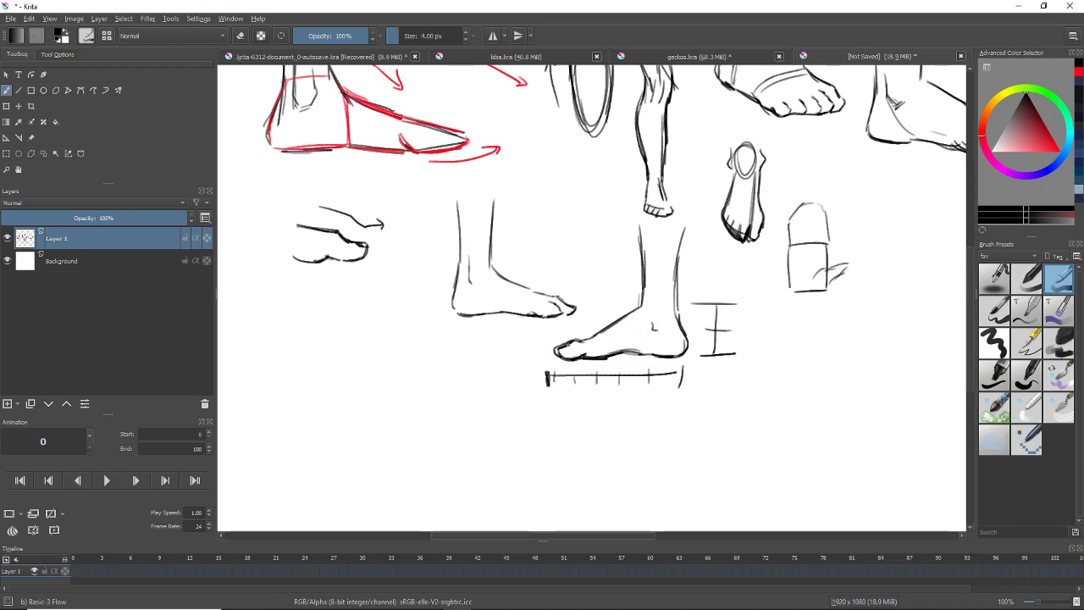
drag(745, 324, 692, 322)
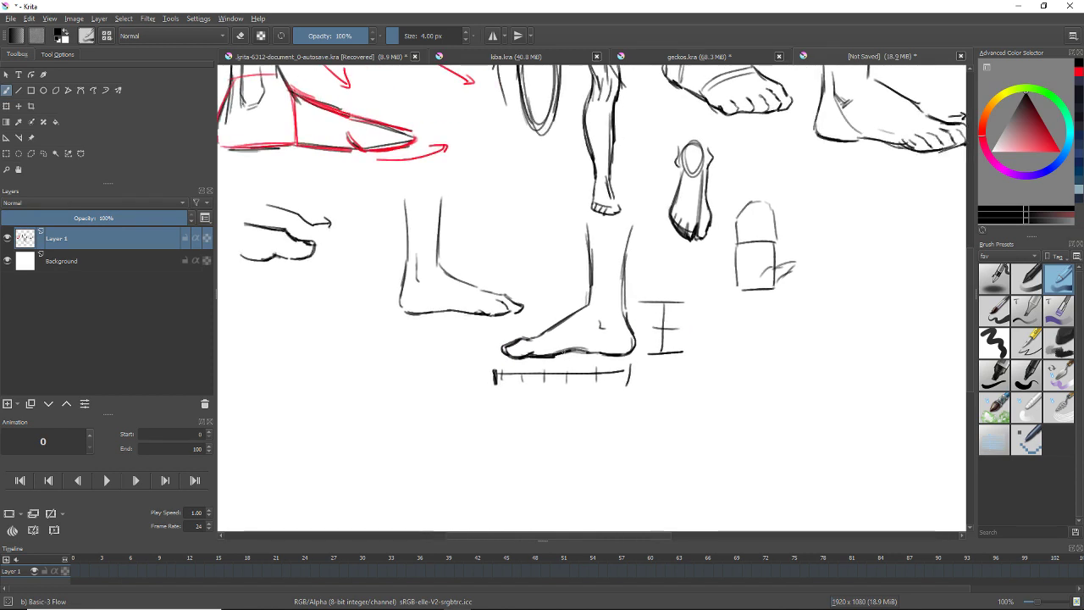
- Touch up the arch of the foot above the length bar and rework its ankle bone mark
drag(570, 349, 594, 348)
drag(694, 303, 652, 340)
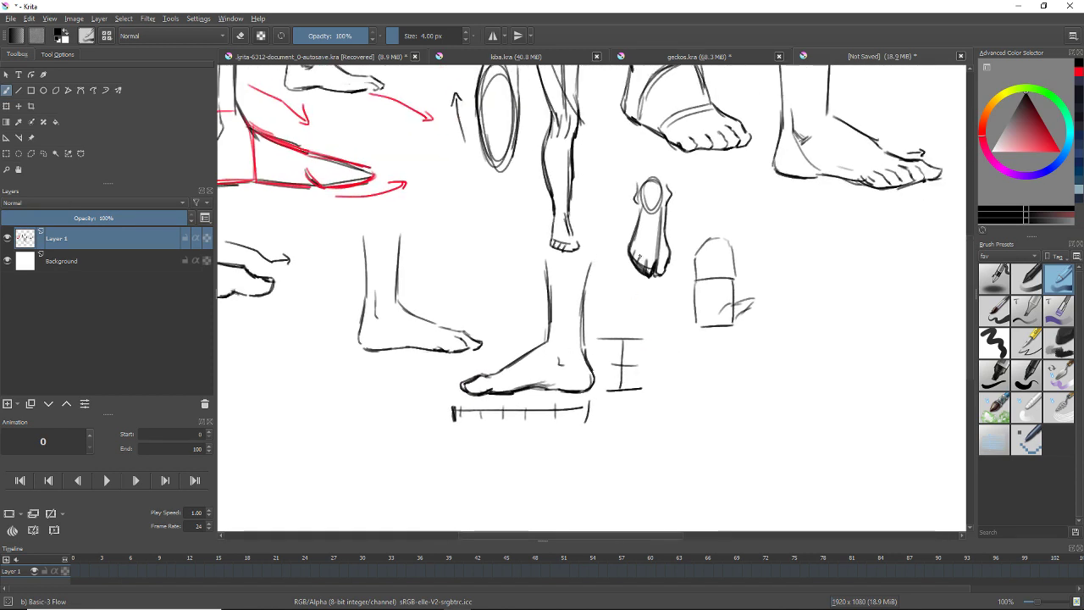
drag(557, 342, 558, 365)
mouse_move(580, 329)
mouse_down()
mouse_move(560, 360)
mouse_move(557, 352)
mouse_move(571, 359)
mouse_up()
key(slash)
key(slash)
mouse_move(645, 333)
mouse_down()
mouse_move(704, 297)
mouse_move(542, 395)
mouse_move(626, 355)
mouse_move(745, 324)
mouse_up()
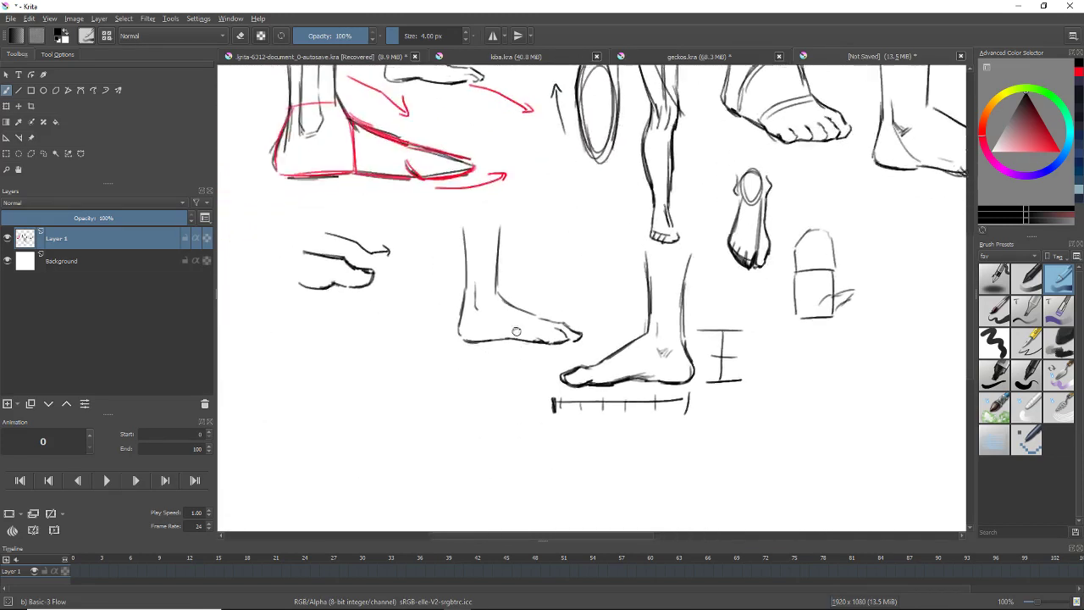
- Move the small toe-contour sketch with its arrow further left, away from the neighbouring leg, and clear the selection
mouse_move(517, 332)
mouse_down()
mouse_move(655, 309)
mouse_move(643, 343)
mouse_up()
key(ctrl+r)
mouse_move(404, 231)
mouse_down()
mouse_move(511, 307)
mouse_move(537, 355)
mouse_up()
key(ctrl+t)
drag(493, 318, 442, 300)
key(b)
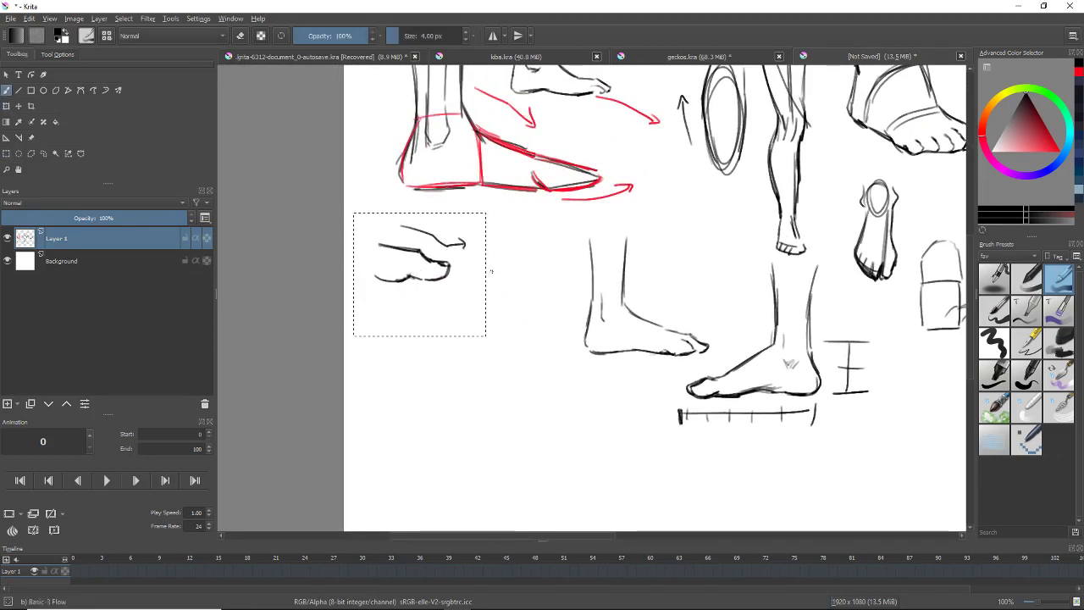
key(ctrl+r)
click(496, 330)
key(b)
- Sketch the two side lines of a small lower leg in the empty space beneath the toe-contour sketch
drag(423, 347, 423, 394)
key(ctrl+z)
mouse_move(425, 323)
mouse_down()
mouse_move(432, 375)
mouse_move(457, 327)
mouse_up()
key(ctrl+z)
drag(457, 369, 464, 306)
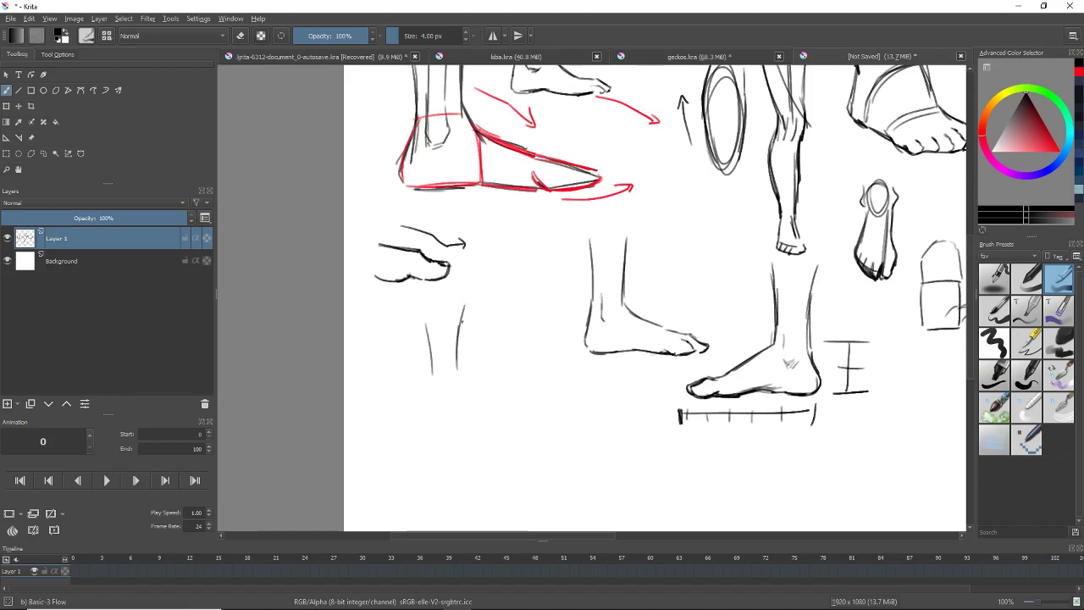
- Add a three-quarter foot with a big toe to the small leg and reinforce its outer ankle line
mouse_move(433, 375)
mouse_down()
mouse_move(437, 428)
mouse_move(458, 395)
mouse_move(474, 423)
mouse_move(441, 434)
mouse_move(477, 441)
mouse_up()
key(ctrl+z)
key(ctrl+z)
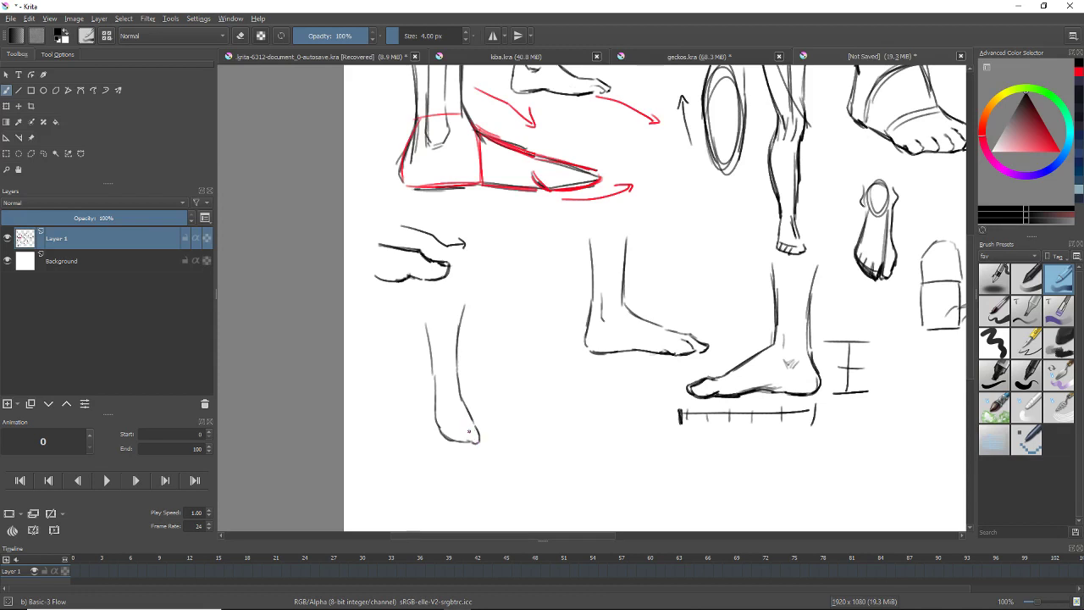
drag(468, 432, 471, 442)
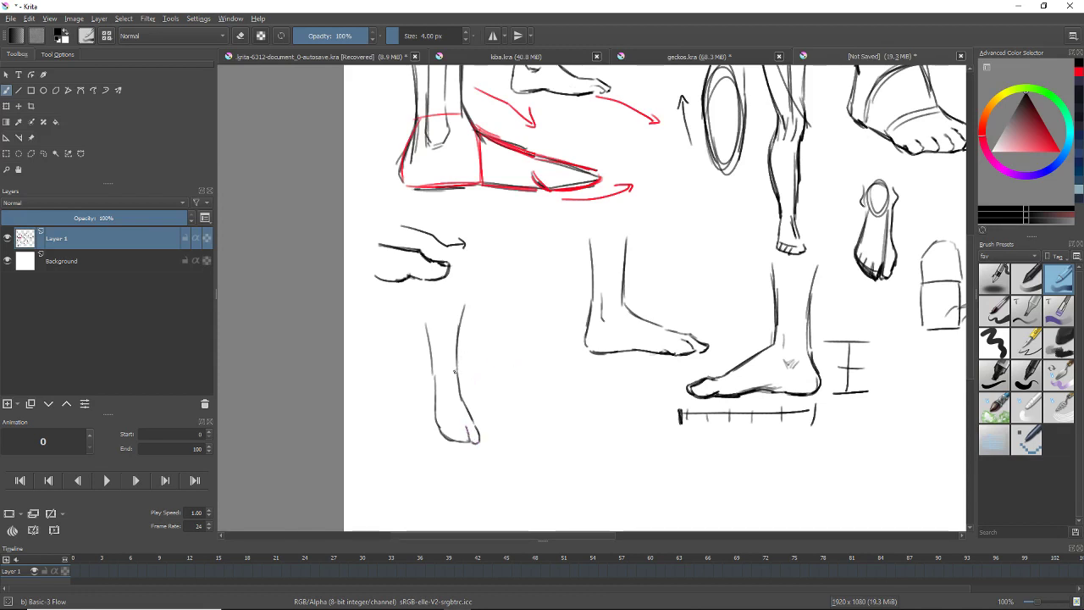
drag(434, 373, 437, 414)
drag(541, 379, 532, 422)
key(ctrl+z)
key(ctrl+z)
- Draw a short horizontal arrow pointing at the outer ankle of the small three-quarter foot
mouse_move(581, 352)
mouse_down()
mouse_move(555, 294)
mouse_move(499, 375)
mouse_move(482, 337)
mouse_up()
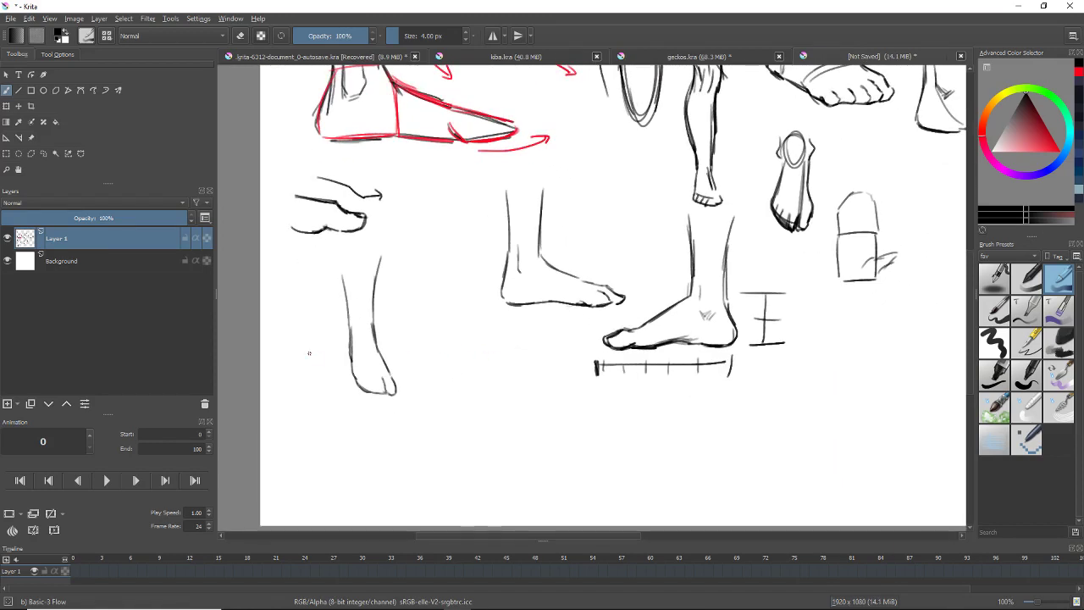
drag(308, 357, 332, 358)
mouse_move(327, 352)
mouse_down()
mouse_move(326, 363)
mouse_move(336, 356)
mouse_up()
key(ctrl+z)
key(ctrl+z)
key(ctrl+z)
- Draw a horizontal ground line in the empty area below the side-view feet
drag(459, 430, 567, 430)
key(ctrl+z)
drag(458, 430, 563, 431)
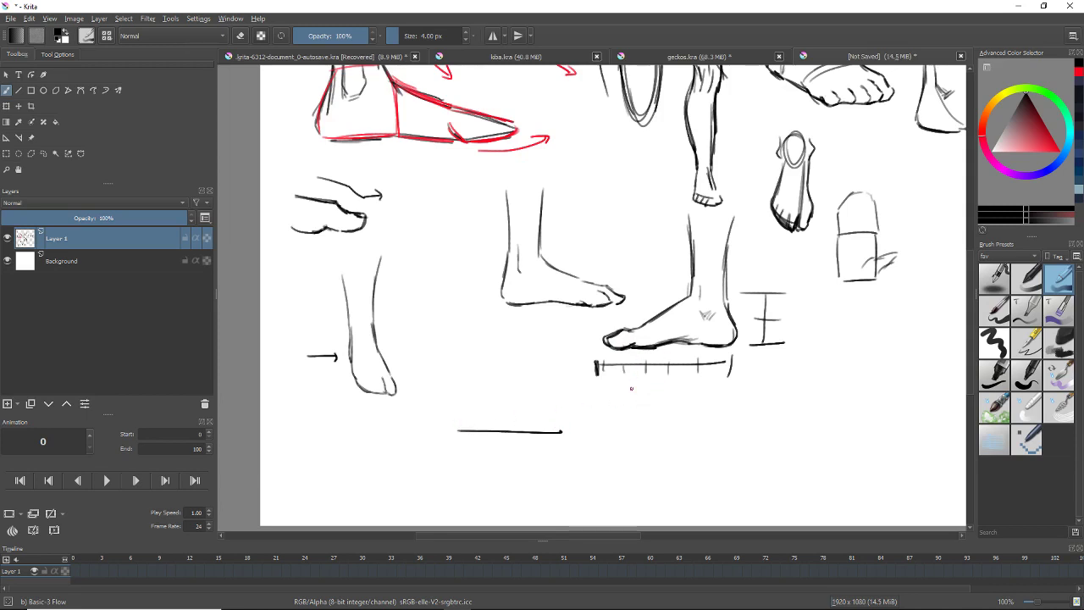
- Add two upward arrows under the length bar, one at the ball of the foot and one at the heel
mouse_move(631, 396)
mouse_down()
mouse_move(643, 355)
mouse_move(653, 363)
mouse_up()
drag(748, 383, 729, 356)
drag(727, 361, 737, 367)
- Thicken the ground line with a slight arch and place an upward arrow beneath each end
drag(456, 432, 560, 432)
key(ctrl+z)
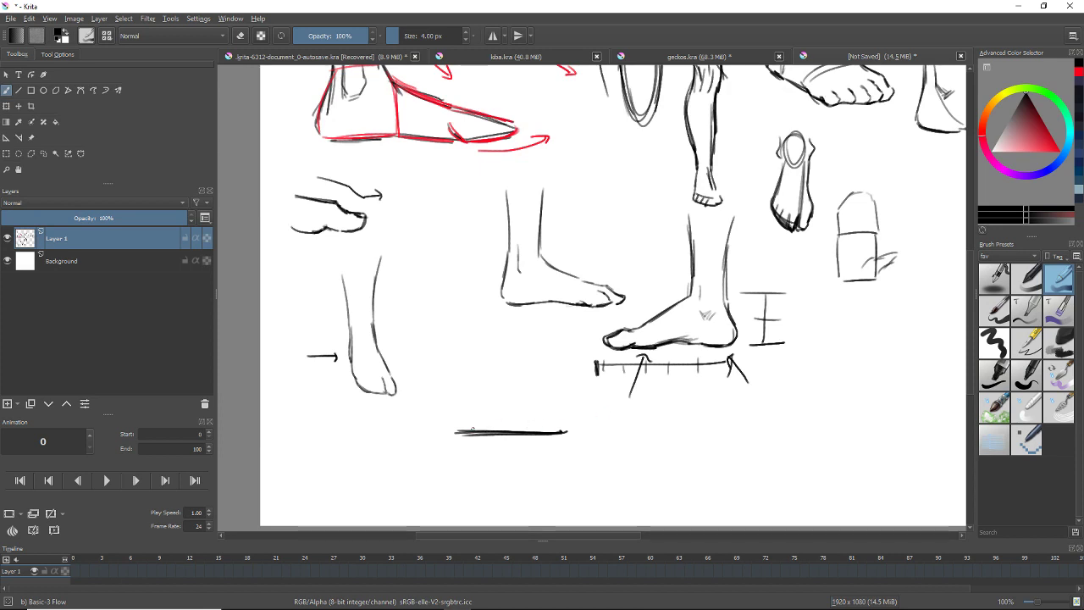
drag(473, 432, 545, 433)
key(ctrl+z)
drag(442, 475, 464, 452)
drag(556, 472, 560, 453)
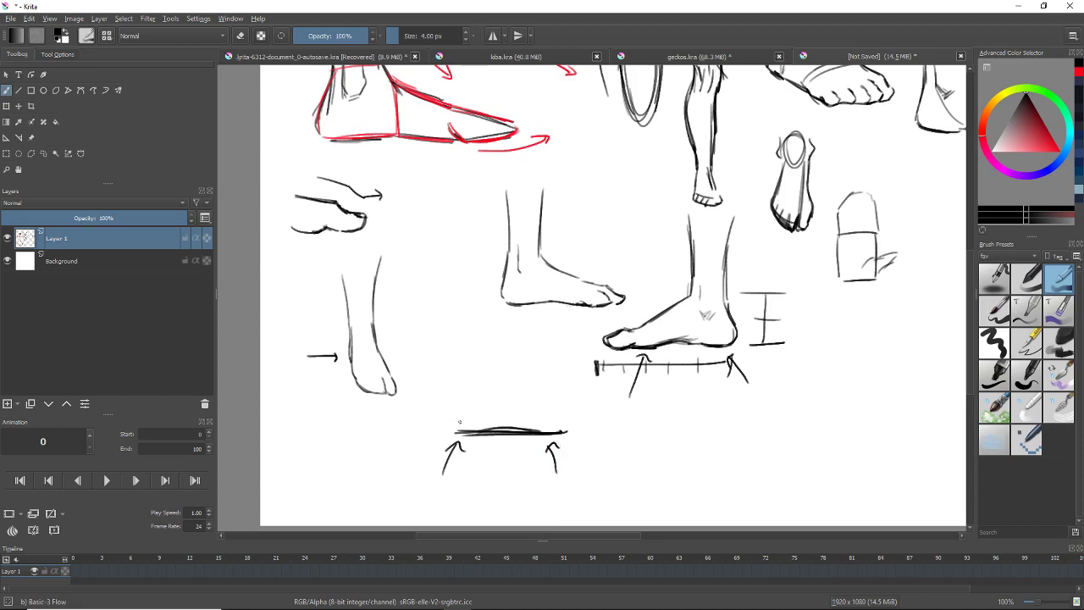
- Mark the heel end of the ground line with an arrow and draw the heel curve, rear leg line and ankle mark
mouse_move(446, 417)
mouse_down()
mouse_move(483, 433)
mouse_move(449, 415)
mouse_move(456, 432)
mouse_move(488, 432)
mouse_move(435, 426)
mouse_up()
key(ctrl+z)
key(ctrl+z)
drag(665, 368, 671, 368)
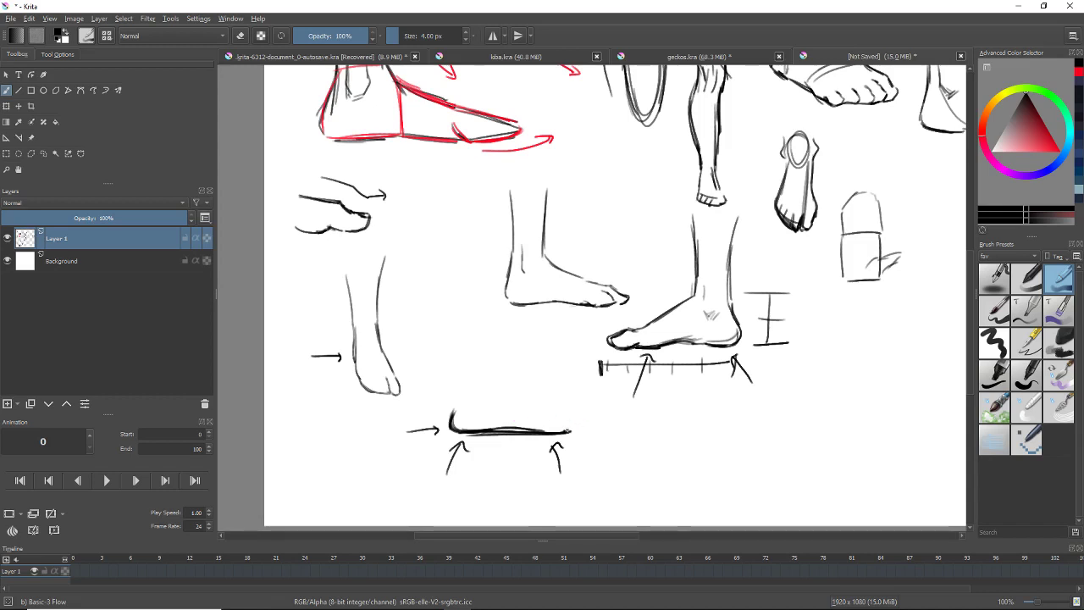
mouse_move(487, 387)
mouse_down()
mouse_move(511, 401)
mouse_move(467, 397)
mouse_up()
mouse_move(472, 400)
mouse_down()
mouse_move(462, 375)
mouse_move(453, 413)
mouse_up()
mouse_move(460, 336)
mouse_down()
mouse_move(458, 377)
mouse_move(463, 349)
mouse_move(470, 398)
mouse_up()
- Erase the excess lines around the ankle of the new side-view foot
key(e)
key(slash)
mouse_move(467, 361)
mouse_down()
mouse_move(466, 392)
mouse_move(488, 369)
mouse_move(473, 400)
mouse_move(511, 377)
mouse_move(475, 404)
mouse_move(516, 369)
mouse_move(500, 389)
mouse_up()
key(e)
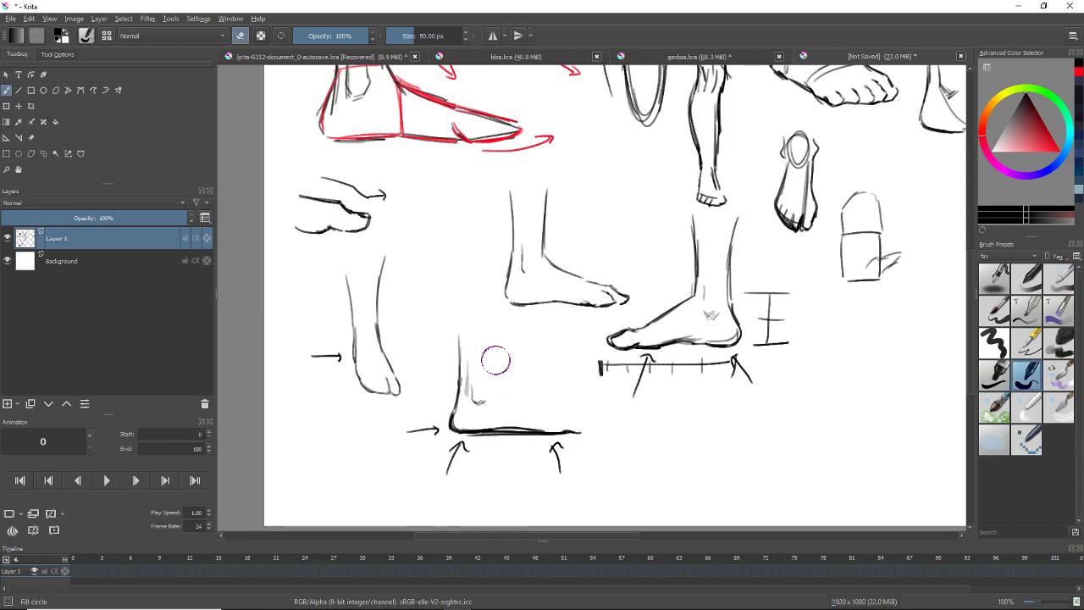
key(e)
- Draw the new leg's front line and rear calf contour, plus the sloping instep and toes above the ground line
drag(499, 352, 497, 326)
drag(497, 373, 497, 326)
drag(462, 378, 449, 310)
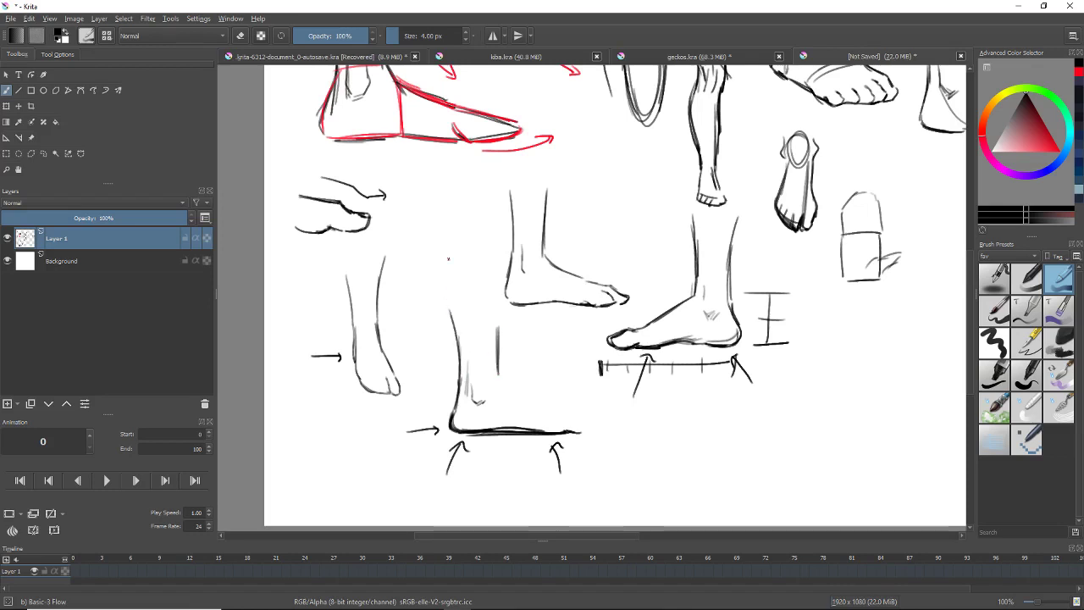
drag(438, 187, 442, 277)
key(ctrl+z)
drag(438, 193, 450, 291)
drag(497, 380, 585, 430)
key(ctrl+z)
- Sketch a small front-view lower leg and foot between the large side-view foot and the bone structure study
mouse_move(635, 316)
mouse_down()
mouse_move(535, 302)
mouse_move(520, 330)
mouse_up()
mouse_move(739, 341)
mouse_down()
mouse_move(671, 316)
mouse_move(591, 344)
mouse_up()
mouse_move(747, 258)
mouse_down()
mouse_move(634, 293)
mouse_move(680, 247)
mouse_up()
drag(624, 299, 410, 463)
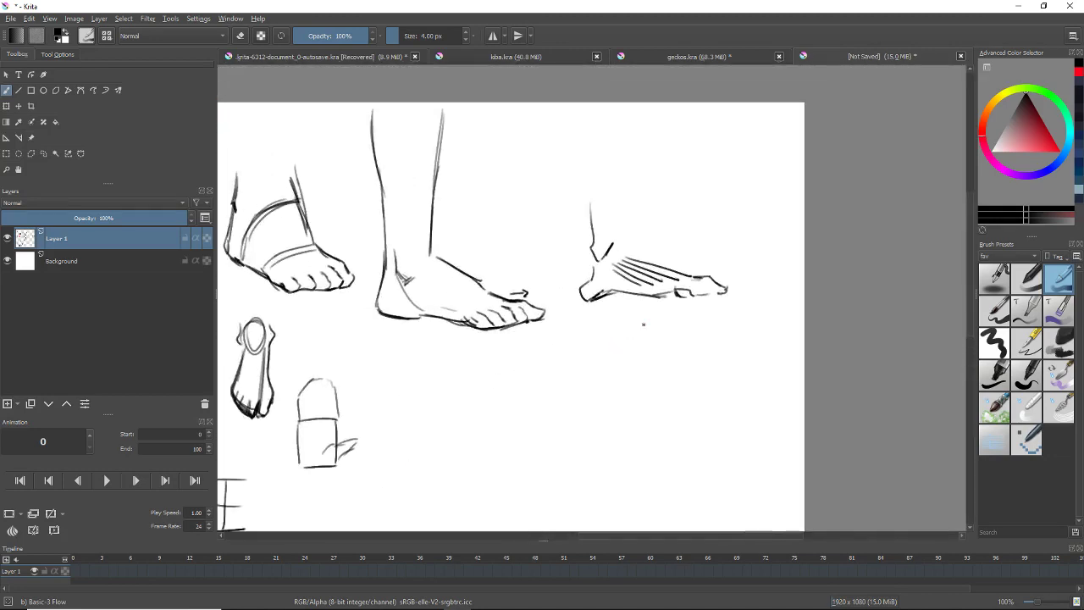
drag(669, 313, 664, 350)
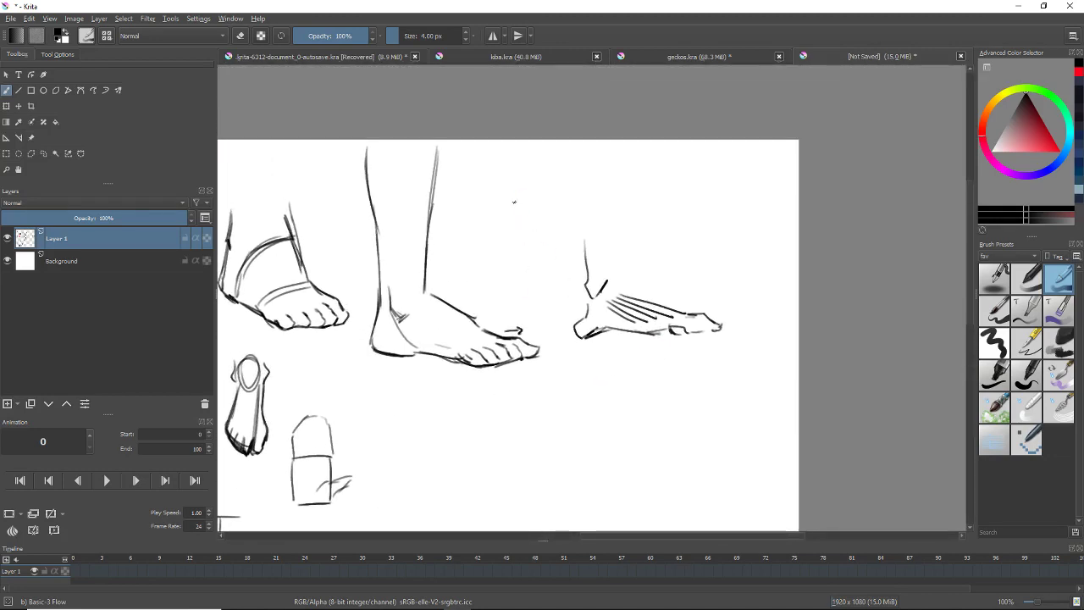
mouse_move(493, 189)
mouse_down()
mouse_move(497, 220)
mouse_move(519, 224)
mouse_move(517, 248)
mouse_move(502, 244)
mouse_move(500, 285)
mouse_up()
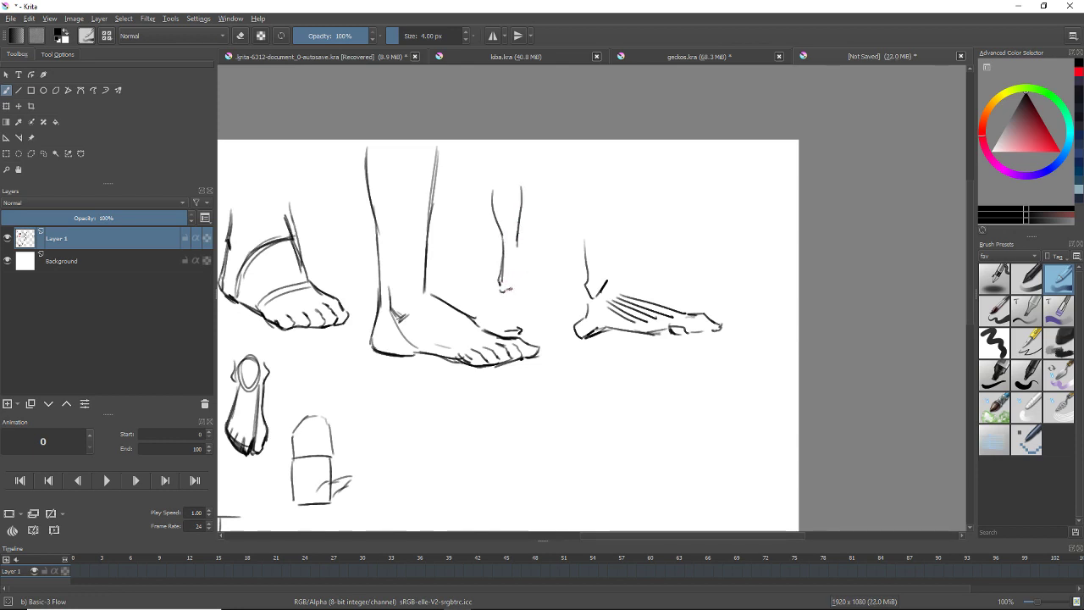
drag(518, 244, 520, 283)
drag(517, 239, 517, 254)
mouse_move(602, 330)
mouse_down()
mouse_move(635, 302)
mouse_move(654, 319)
mouse_move(676, 315)
mouse_up()
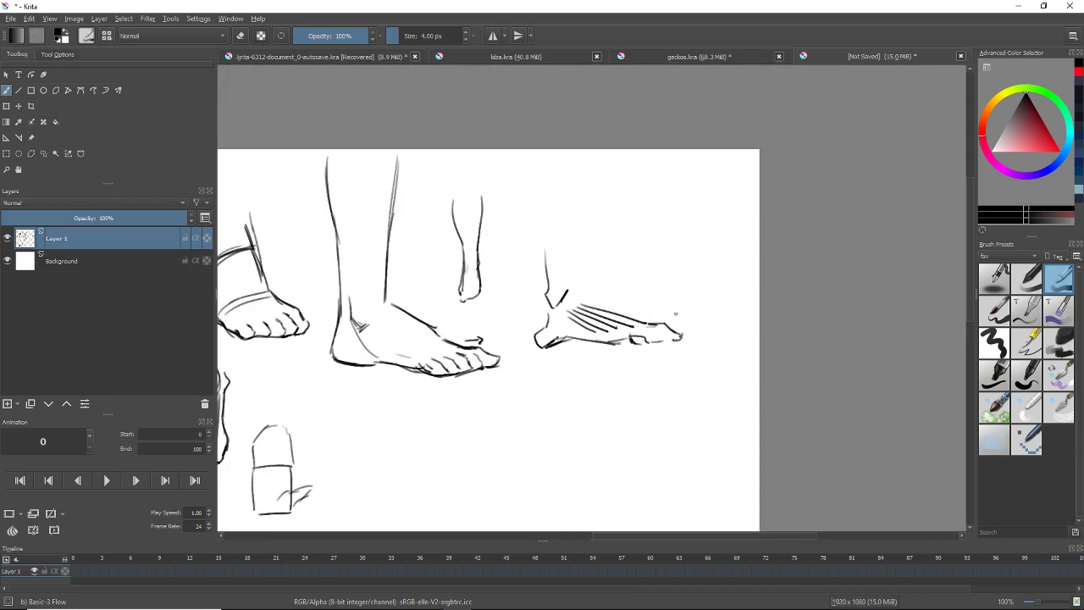
drag(463, 246, 464, 299)
- Look over the foot studies from the bone structure sketch back to the side views with arrows
drag(561, 324, 638, 193)
drag(565, 382, 563, 409)
drag(532, 350, 566, 268)
mouse_move(515, 304)
mouse_down()
mouse_move(555, 350)
mouse_move(552, 376)
mouse_up()
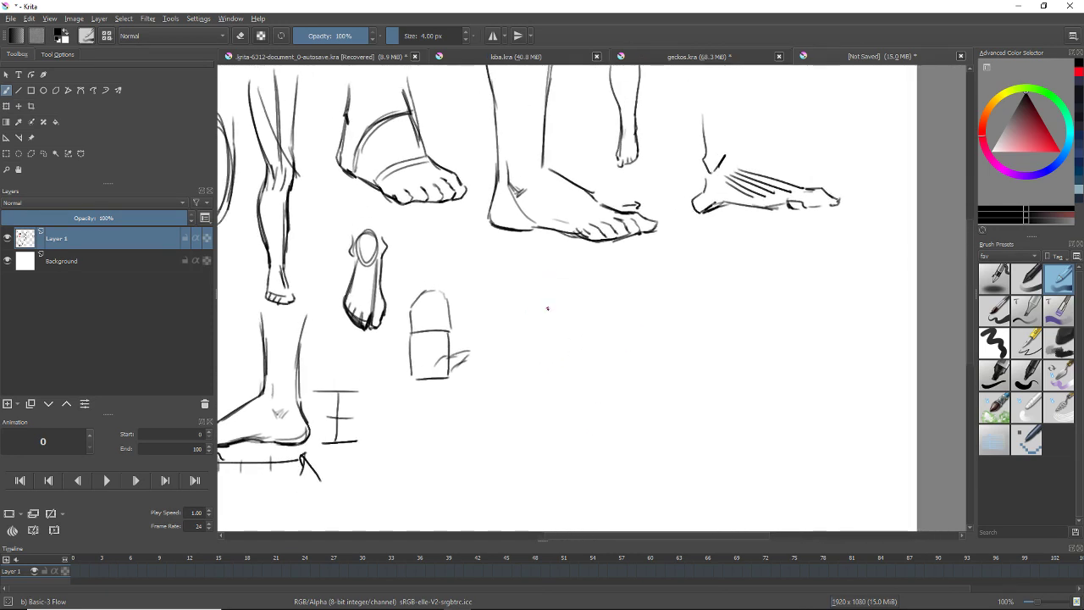
scroll(559, 303, down, 1)
drag(604, 298, 495, 368)
drag(709, 263, 650, 336)
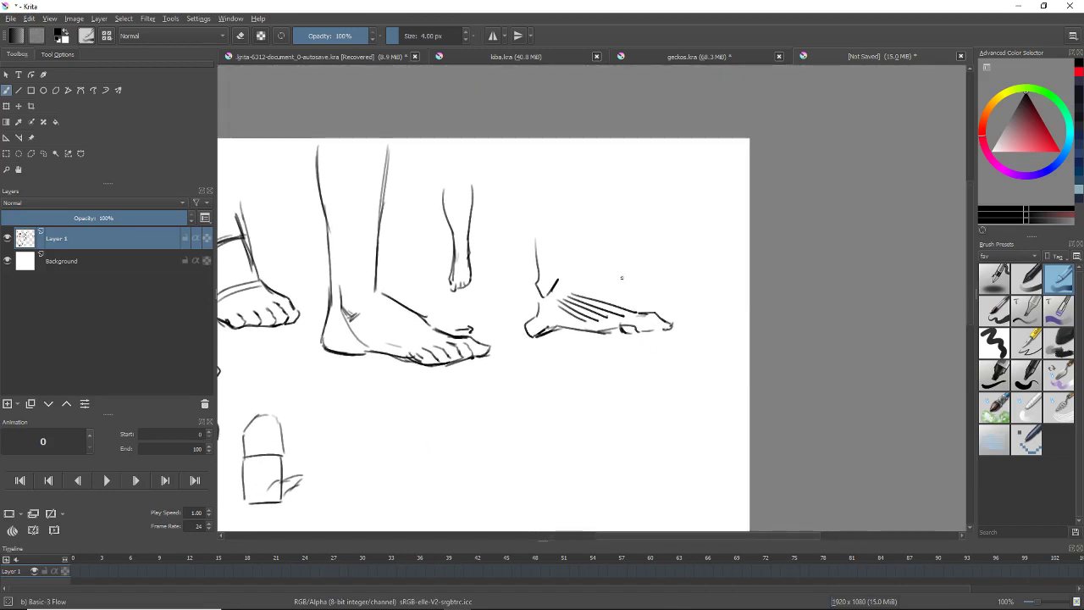
scroll(543, 377, down, 4)
scroll(543, 377, left, 8)
scroll(543, 377, down, 8)
scroll(543, 377, left, 12)
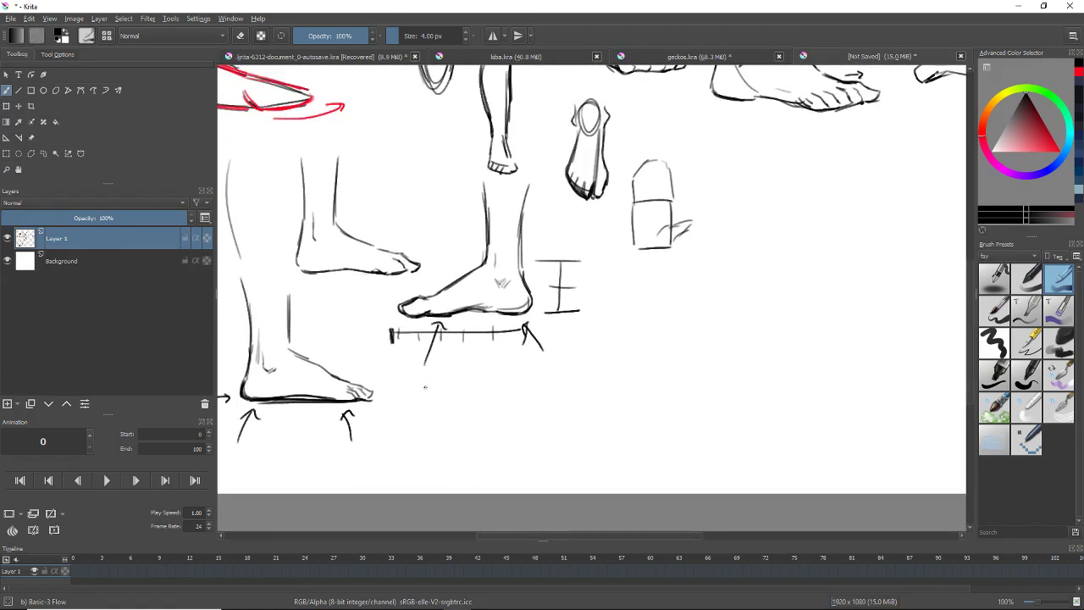
- Sketch a loose heel and angled sole with curved ankle marks below the length bar
mouse_move(424, 373)
mouse_down()
mouse_move(424, 425)
mouse_move(435, 430)
mouse_move(431, 414)
mouse_move(423, 427)
mouse_move(476, 460)
mouse_up()
key(ctrl+z)
mouse_move(427, 406)
mouse_down()
mouse_move(457, 396)
mouse_move(436, 438)
mouse_move(458, 433)
mouse_move(441, 436)
mouse_move(458, 407)
mouse_move(475, 420)
mouse_up()
key(ctrl+z)
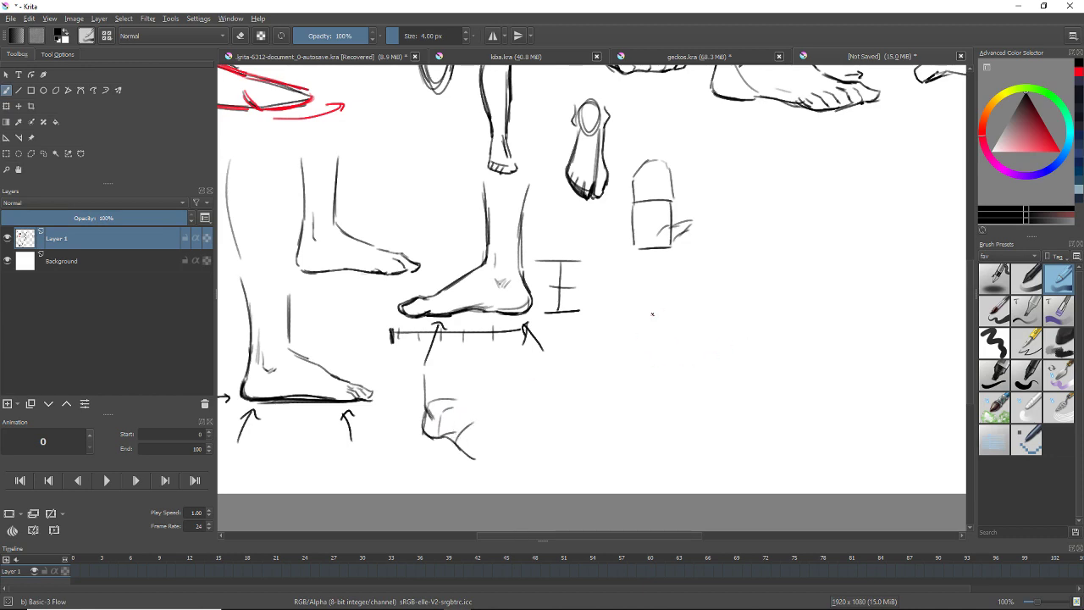
- Sketch a simplified side-view foot from a heel block, sole line, sloping instep and toe shape in the empty area
drag(652, 315, 544, 322)
drag(722, 259, 533, 301)
drag(564, 264, 549, 271)
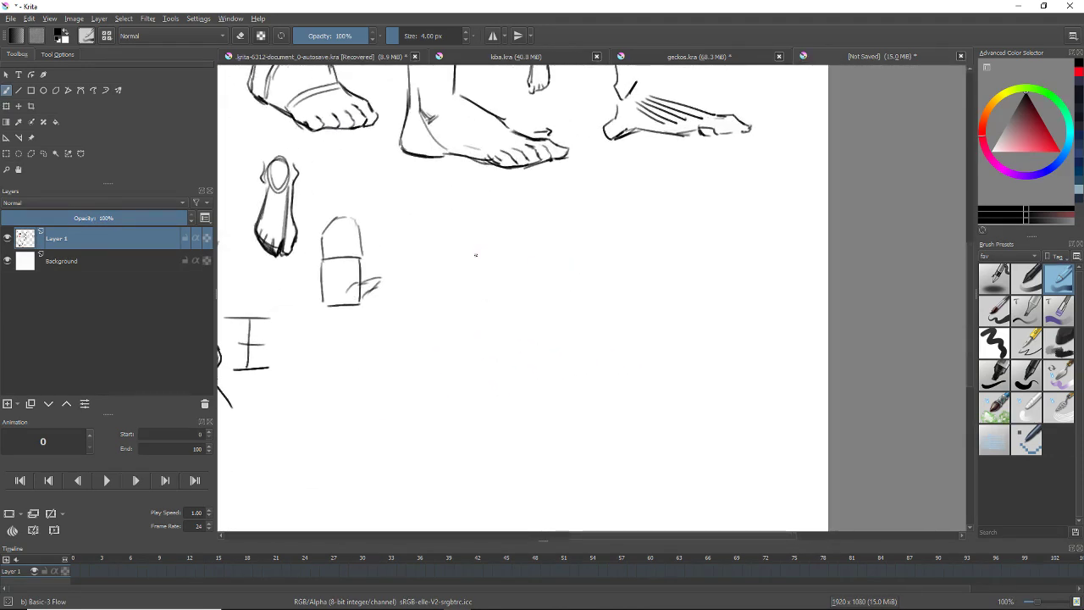
mouse_move(465, 310)
mouse_down()
mouse_move(473, 341)
mouse_move(492, 340)
mouse_up()
drag(498, 340, 532, 336)
mouse_move(498, 303)
mouse_down()
mouse_move(546, 321)
mouse_move(541, 340)
mouse_move(581, 342)
mouse_move(578, 330)
mouse_up()
key(ctrl+z)
key(ctrl+z)
key(ctrl+z)
key(ctrl+z)
drag(579, 330, 575, 339)
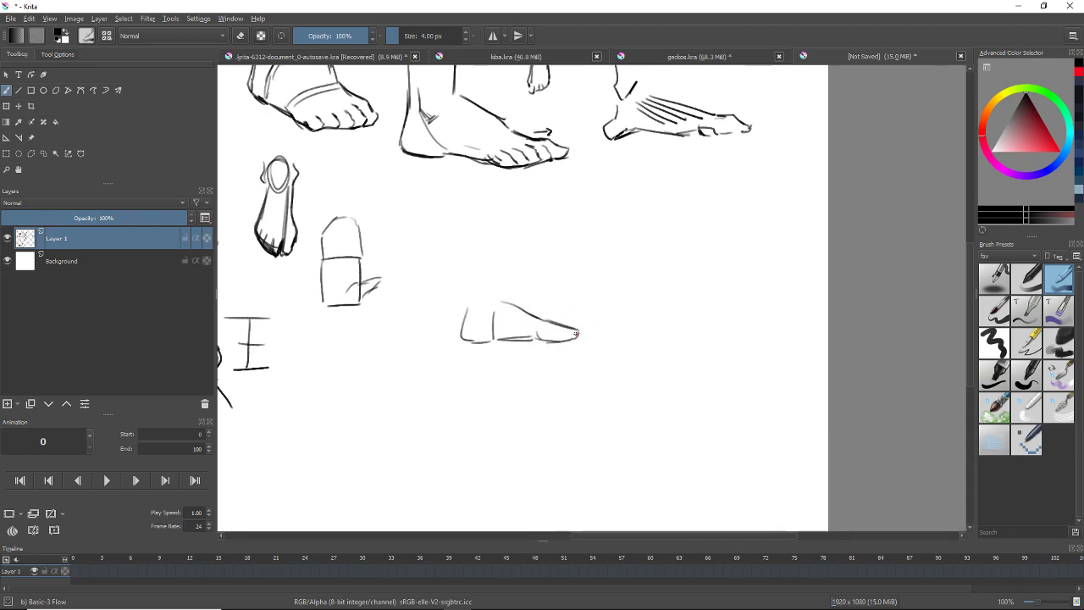
- Build a shoe outline around the simplified foot with a heavier heel, a sole extending past the toes and a top edge
mouse_move(464, 303)
mouse_down()
mouse_move(455, 341)
mouse_move(460, 321)
mouse_move(461, 341)
mouse_move(531, 346)
mouse_up()
key(ctrl+z)
key(ctrl+z)
drag(510, 344, 596, 337)
key(ctrl+z)
key(ctrl+z)
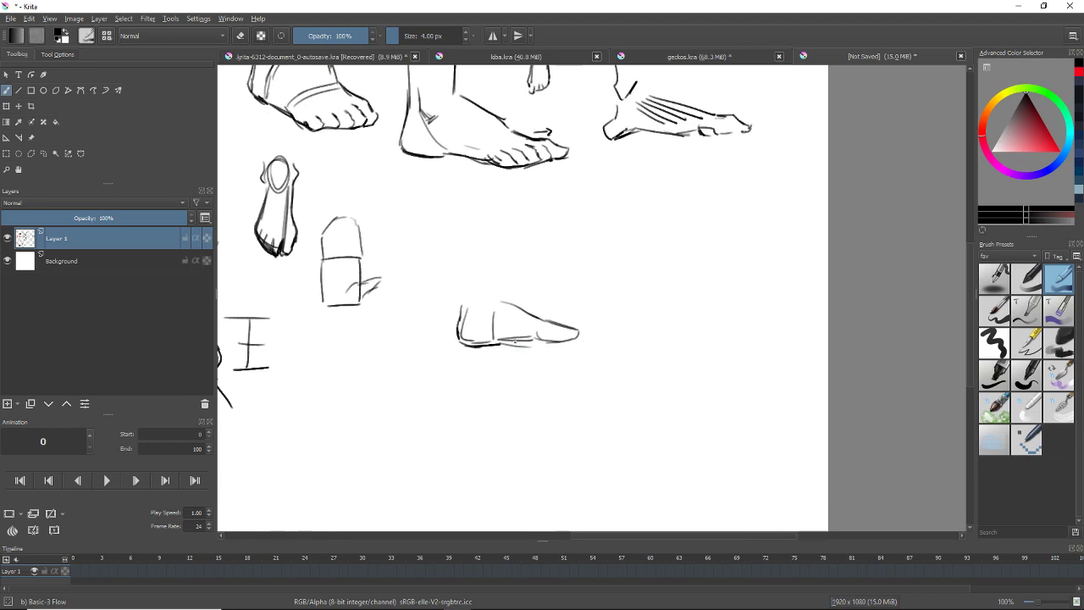
drag(506, 343, 589, 341)
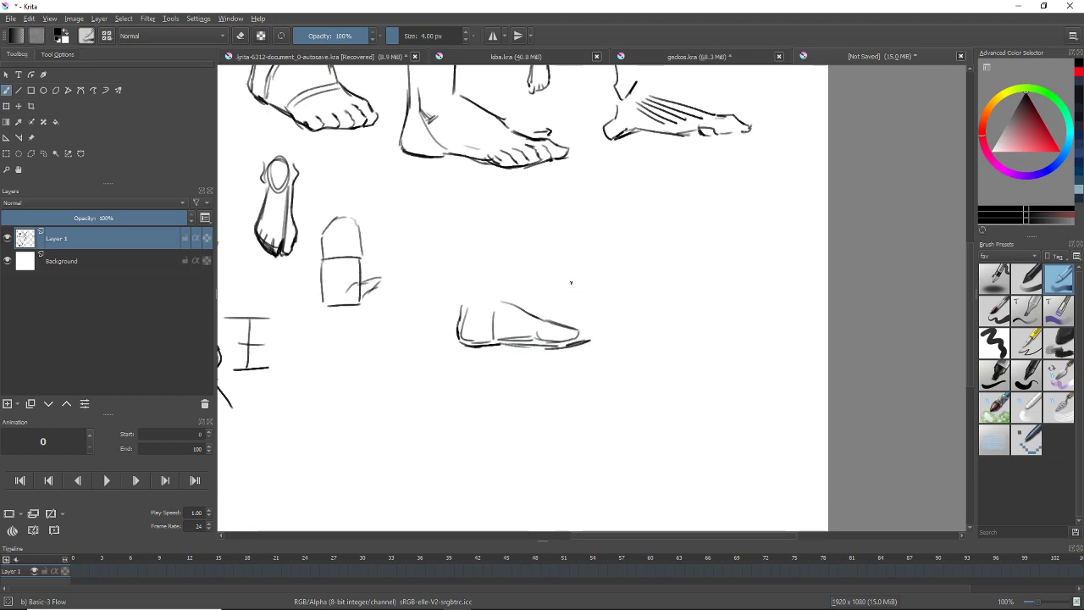
mouse_move(459, 303)
mouse_down()
mouse_move(489, 299)
mouse_move(460, 315)
mouse_move(510, 303)
mouse_move(496, 293)
mouse_up()
key(ctrl+z)
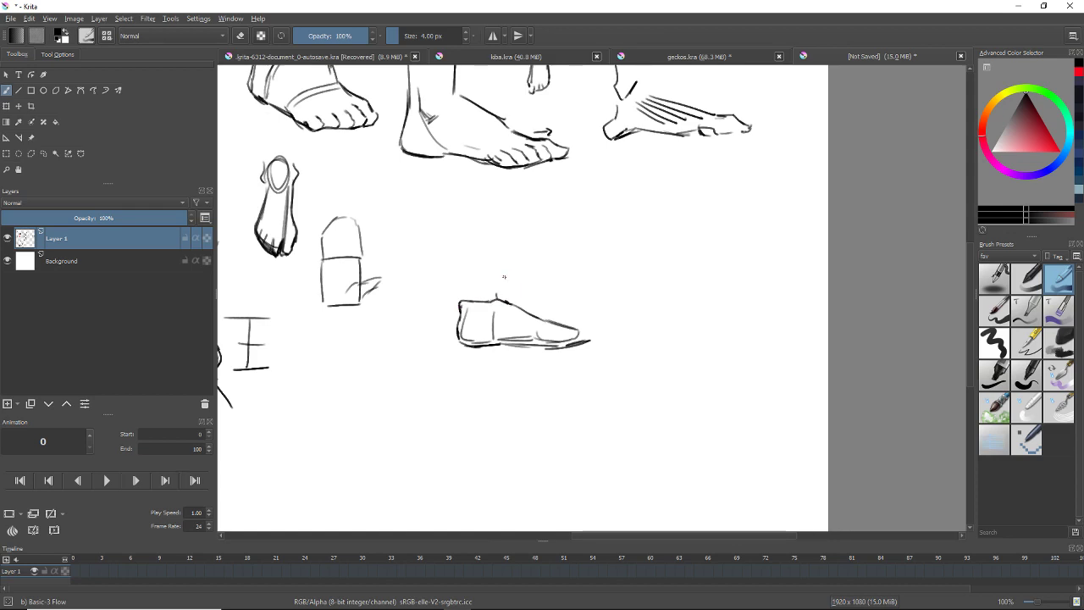
- Draw the back and front lines of the lower leg rising from the shoe opening, with a small ankle mark
drag(462, 227, 464, 301)
key(ctrl+z)
key(ctrl+z)
drag(463, 225, 468, 301)
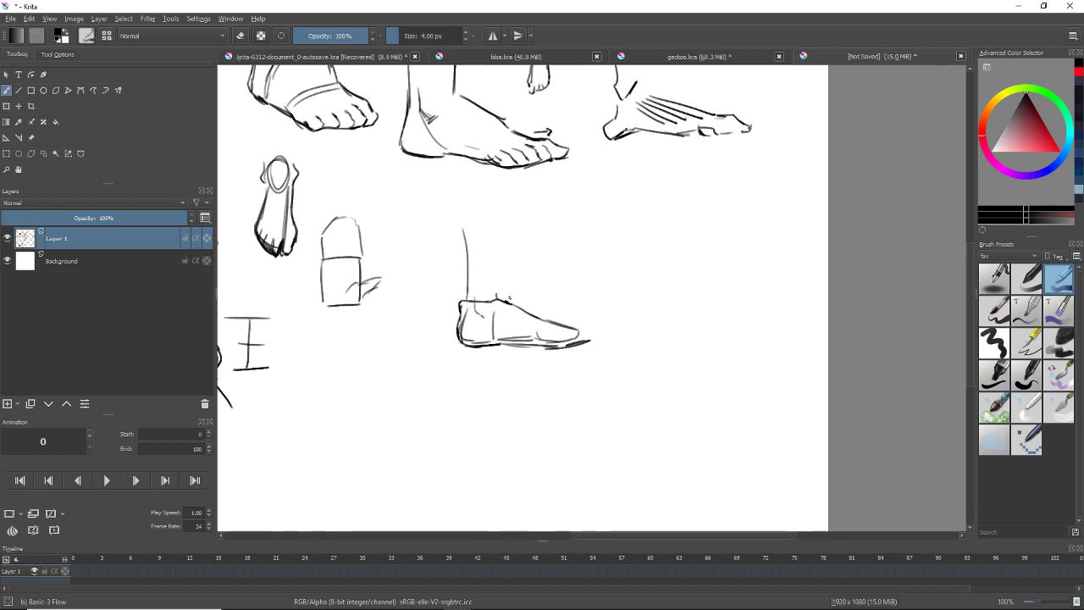
mouse_move(505, 300)
mouse_down()
mouse_move(543, 321)
mouse_move(498, 281)
mouse_up()
key(ctrl+z)
mouse_move(506, 214)
mouse_down()
mouse_move(497, 274)
mouse_move(505, 187)
mouse_up()
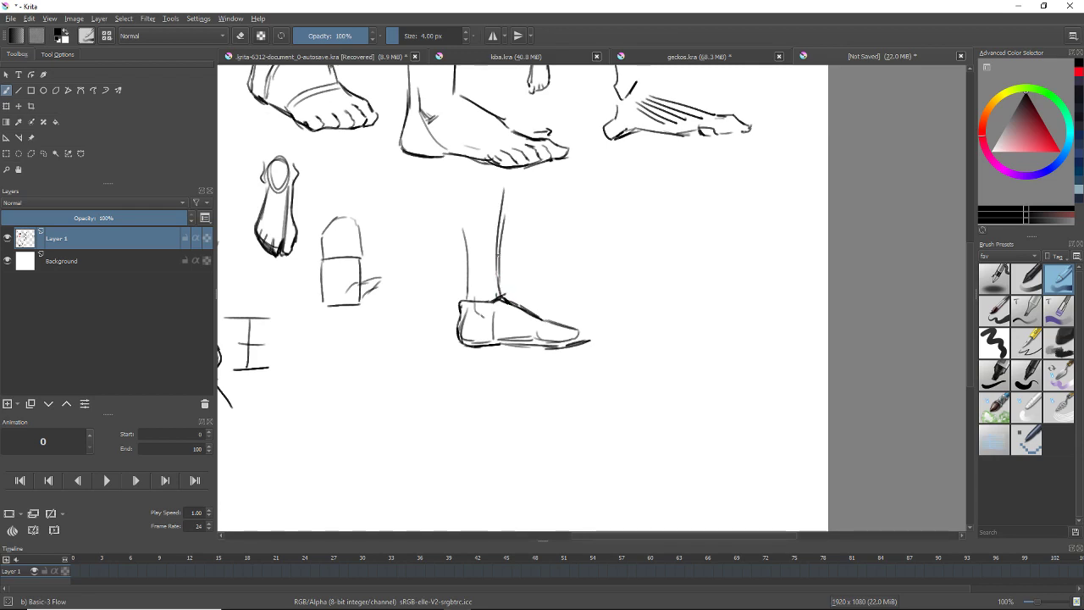
- Darken the front leg line and redraw the rear line so it flares outward into the calf
drag(498, 257, 506, 184)
mouse_move(464, 300)
mouse_down()
mouse_move(453, 197)
mouse_move(463, 244)
mouse_up()
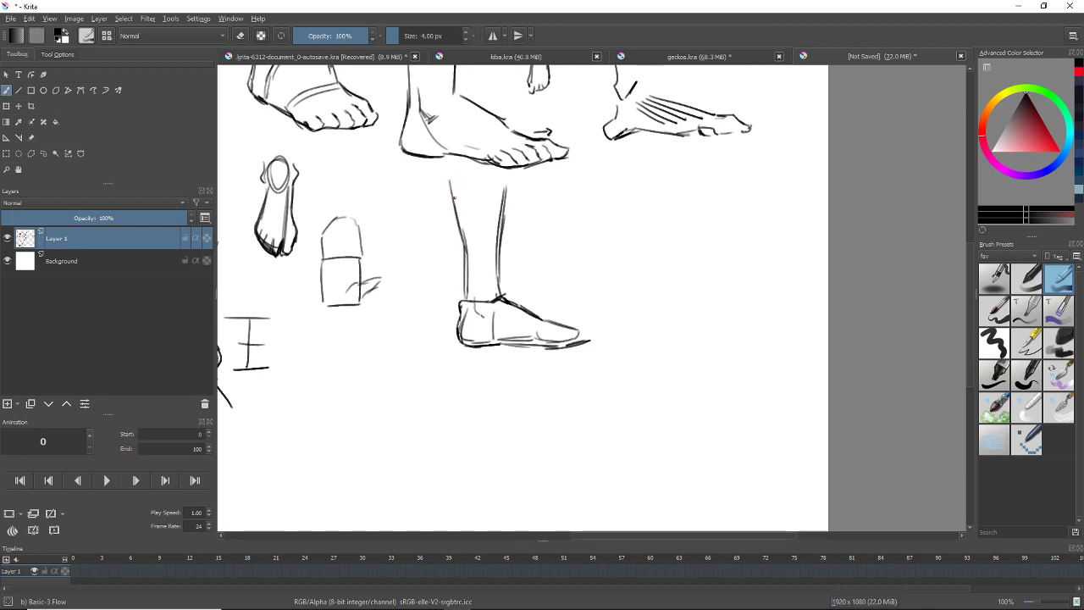
drag(452, 186, 465, 249)
key(ctrl+z)
key(ctrl+z)
drag(452, 195, 466, 251)
- Round off the shoe's toe and add a thicker sole band along its underside from heel to toe
drag(597, 306, 583, 342)
key(ctrl+z)
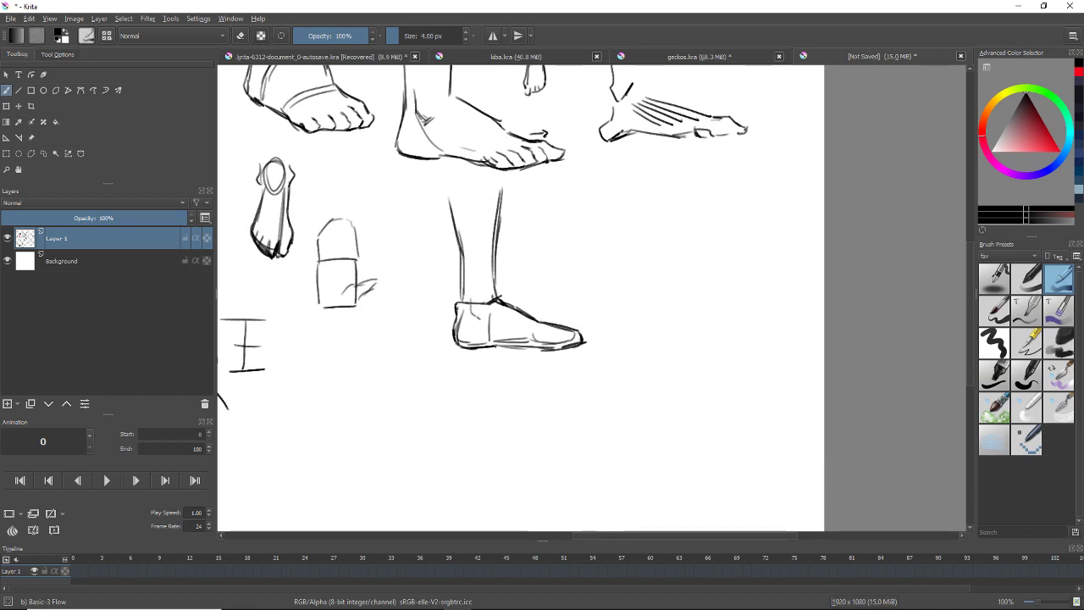
mouse_move(456, 345)
mouse_down()
mouse_move(541, 355)
mouse_move(583, 345)
mouse_up()
key(ctrl+z)
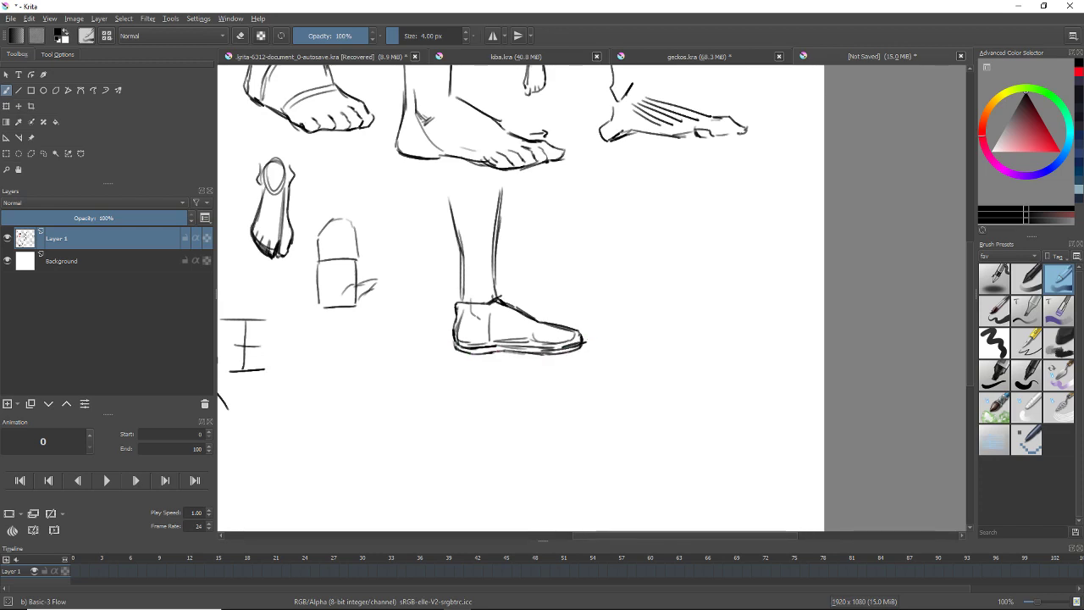
key(ctrl+z)
drag(455, 338, 492, 344)
drag(461, 341, 516, 348)
- Erase the construction lines inside the shoe
key(slash)
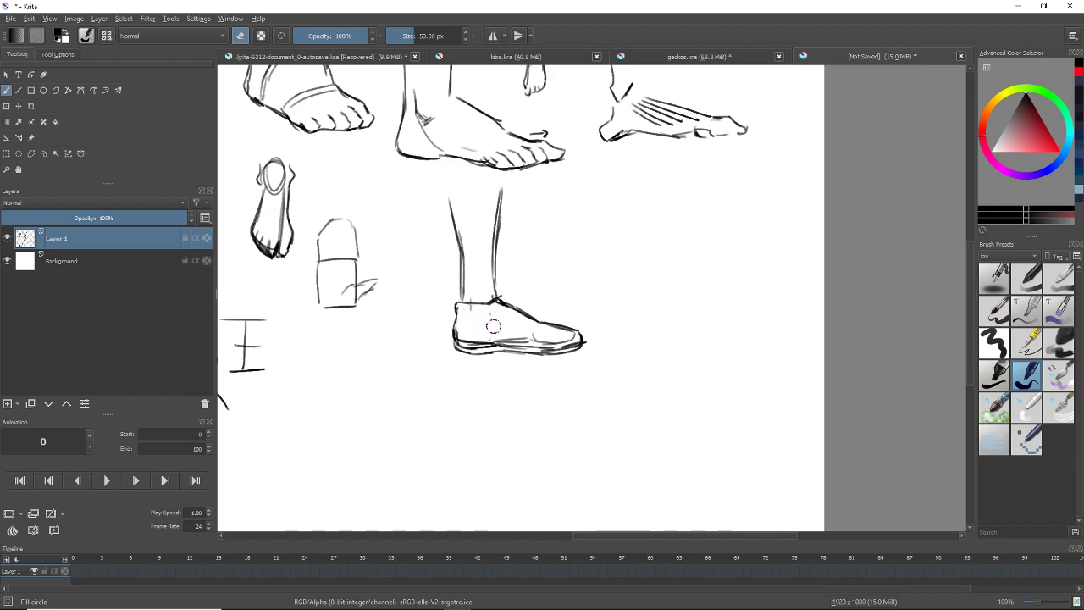
mouse_move(523, 332)
mouse_down()
mouse_move(558, 339)
mouse_move(474, 333)
mouse_up()
key(slash)
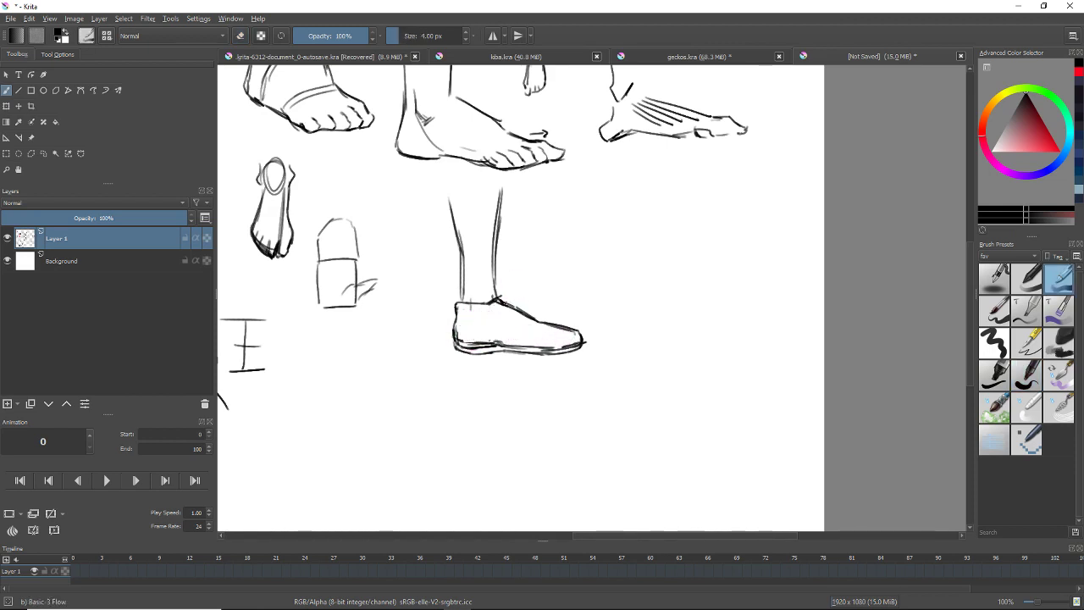
- Draw a small lace bow at the front of the shoe opening
mouse_move(497, 299)
mouse_down()
mouse_move(510, 302)
mouse_move(501, 289)
mouse_move(514, 306)
mouse_up()
key(ctrl+z)
mouse_move(610, 259)
mouse_down()
mouse_move(610, 240)
mouse_move(575, 268)
mouse_up()
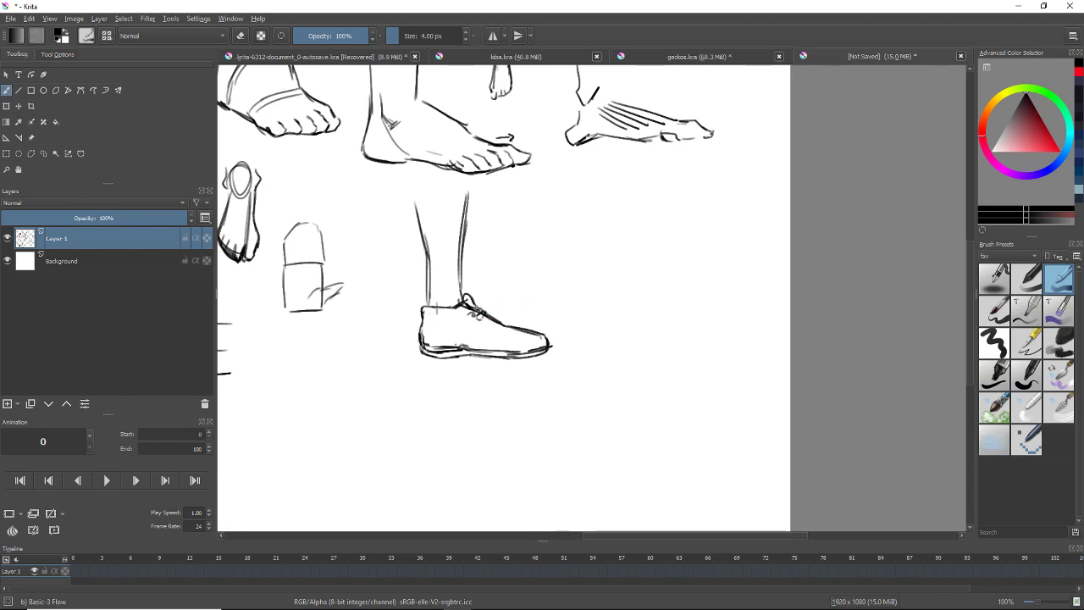
- Clean up the lace knot on the shoe and add a loop hanging down from it
key(slash)
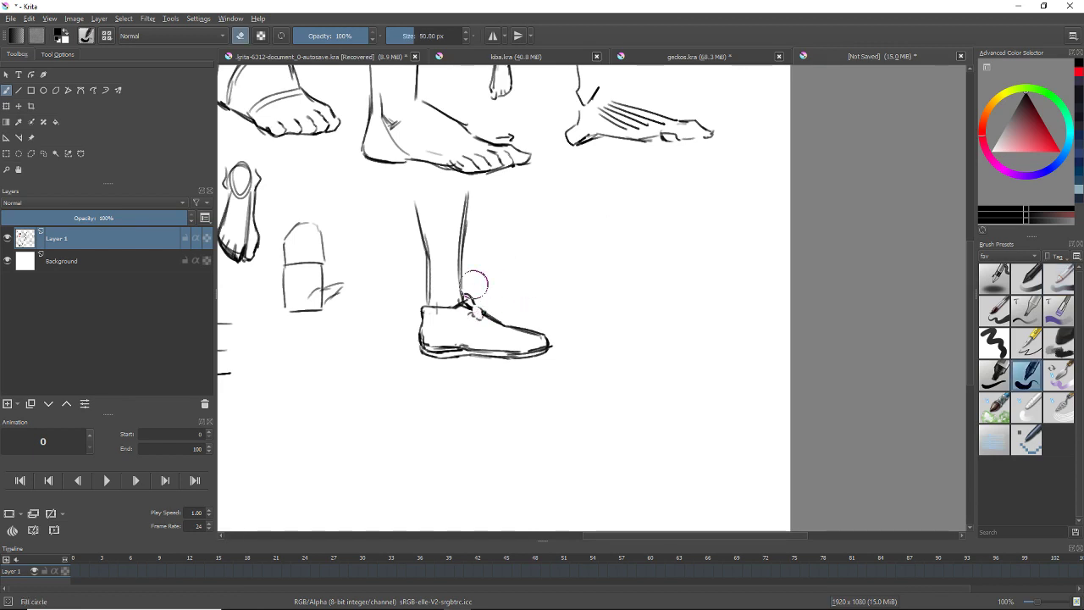
key(slash)
drag(476, 317, 480, 332)
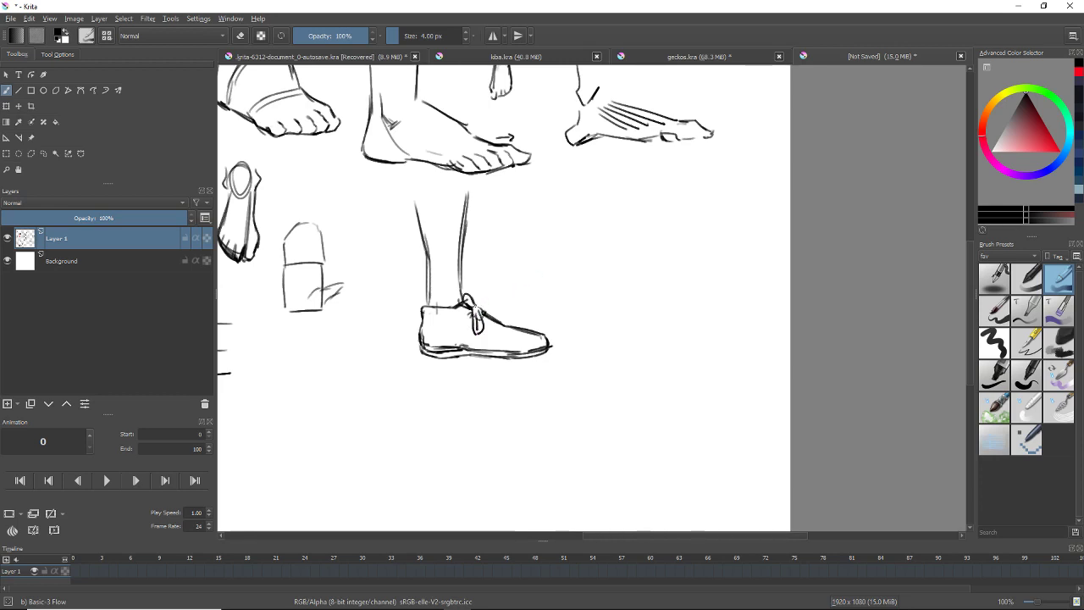
key(slash)
key(slash)
- Draw a wide jagged trouser cuff in the empty area beside the shod leg
drag(632, 231, 622, 222)
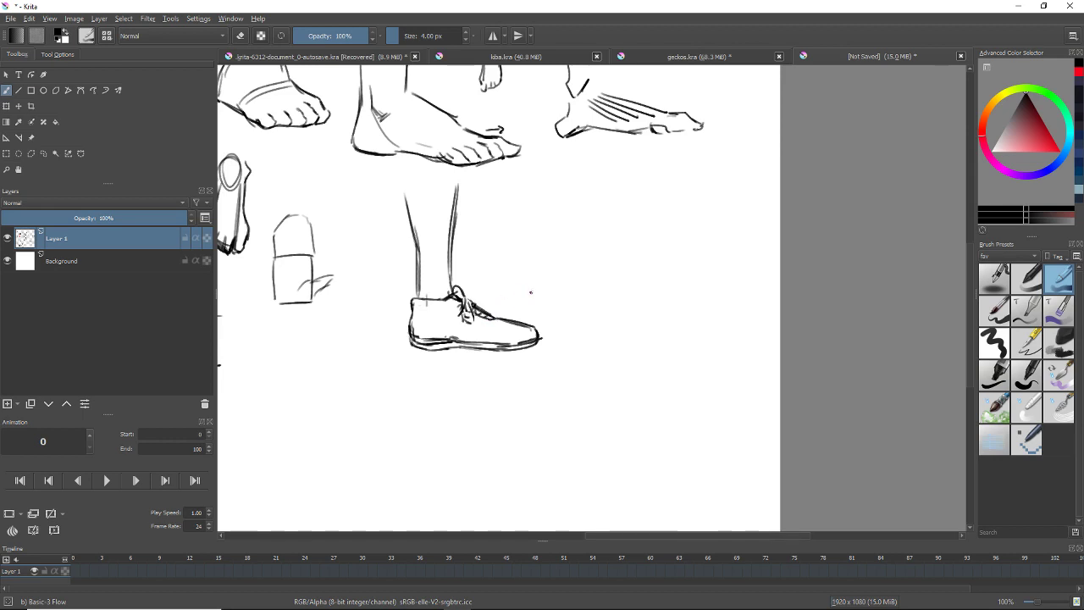
mouse_move(617, 289)
mouse_down()
mouse_move(557, 278)
mouse_move(598, 310)
mouse_move(593, 279)
mouse_move(564, 269)
mouse_move(587, 295)
mouse_up()
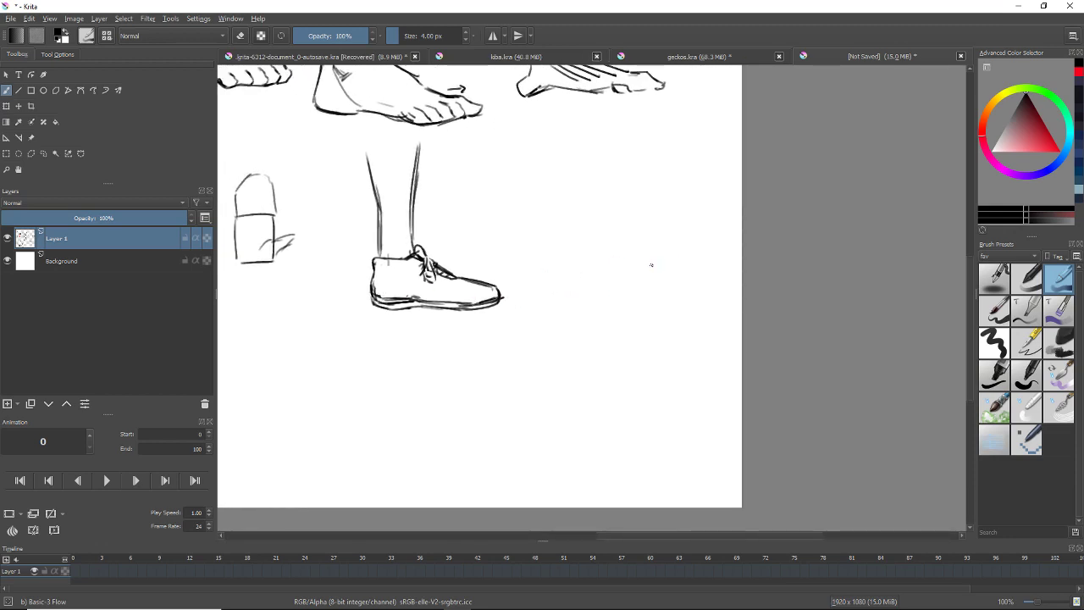
scroll(652, 265, up, 2)
scroll(608, 266, right, 2)
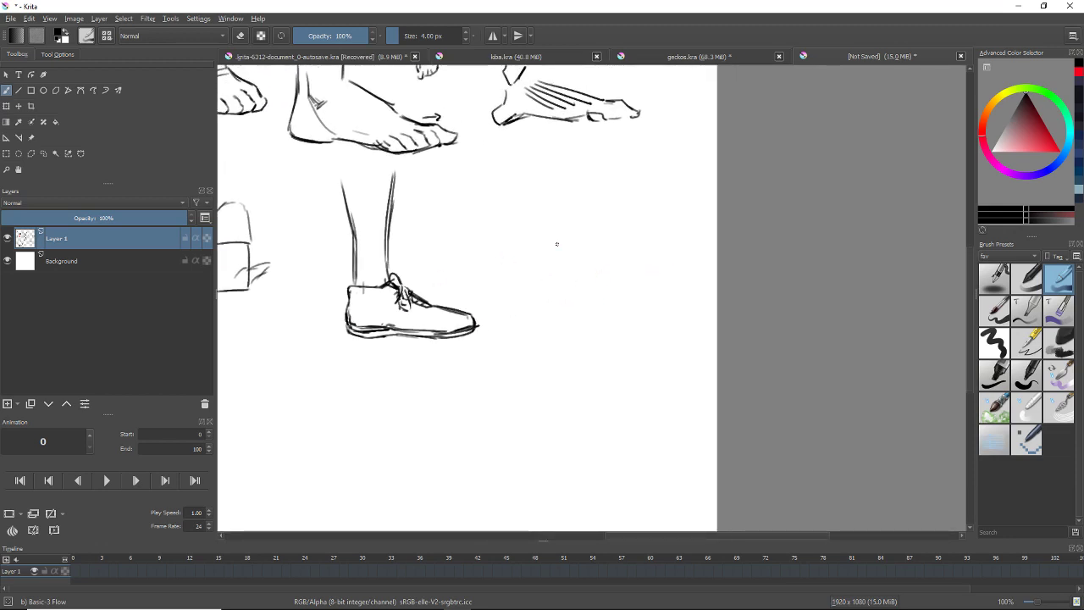
mouse_move(633, 269)
mouse_down()
mouse_move(616, 254)
mouse_move(637, 272)
mouse_up()
scroll(525, 255, up, 1)
scroll(525, 255, right, 1)
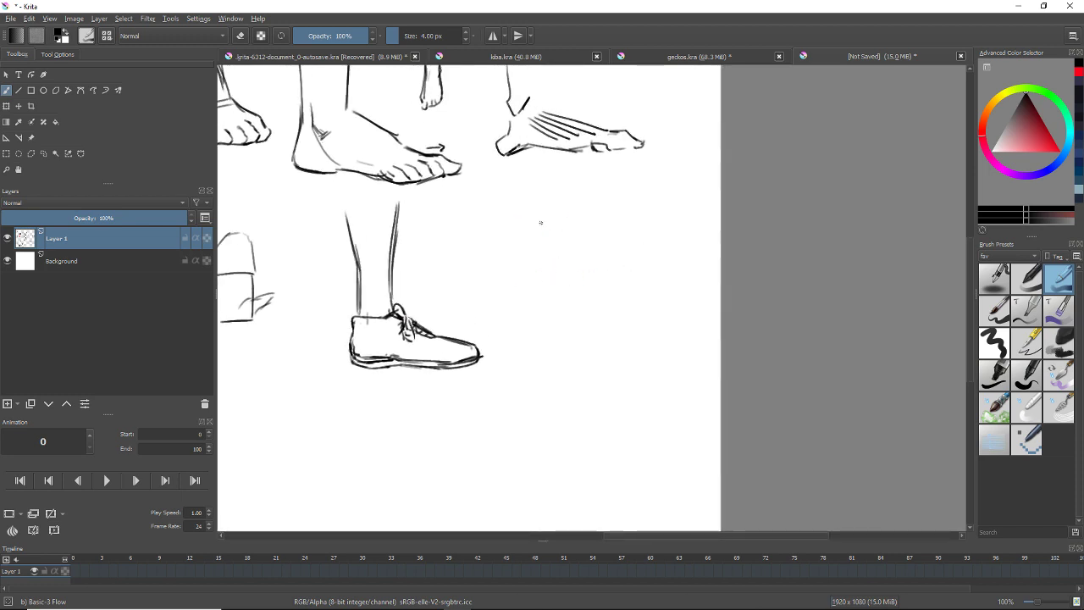
drag(510, 203, 514, 303)
key(ctrl+z)
drag(495, 231, 543, 218)
mouse_move(493, 232)
mouse_down()
mouse_move(539, 256)
mouse_move(559, 233)
mouse_move(563, 251)
mouse_move(512, 341)
mouse_up()
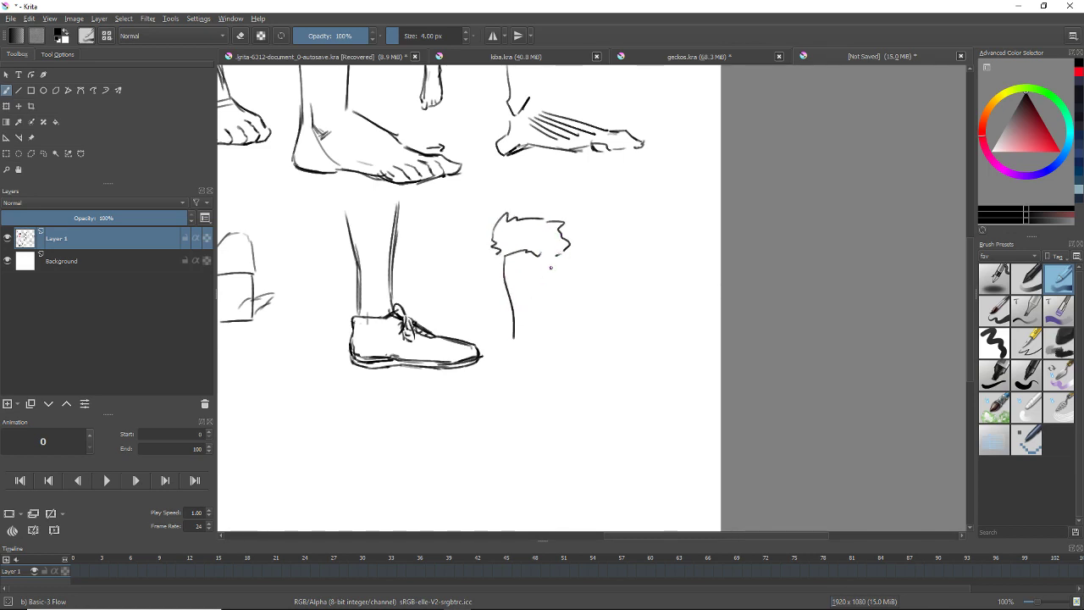
- Draw the front and rear leg lines below the cuff, narrowing toward the ankle, with the rear line running down to the heel
key(ctrl+z)
drag(505, 254, 511, 331)
drag(551, 256, 545, 339)
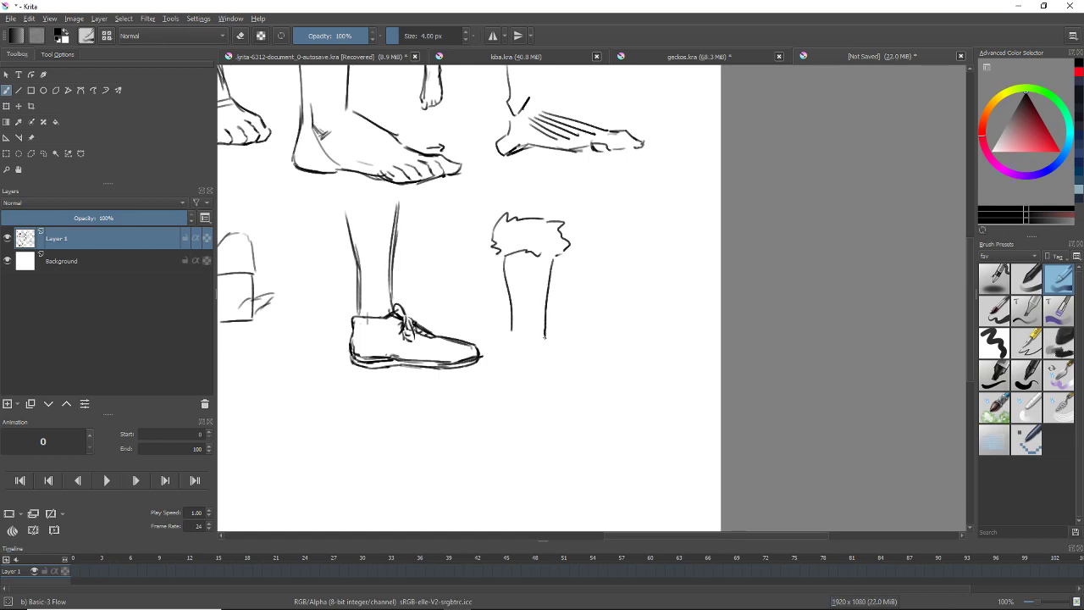
key(ctrl+z)
mouse_move(552, 258)
mouse_down()
mouse_move(542, 345)
mouse_move(511, 348)
mouse_move(507, 375)
mouse_up()
key(ctrl+z)
key(ctrl+z)
drag(510, 350, 509, 378)
key(ctrl+z)
key(ctrl+z)
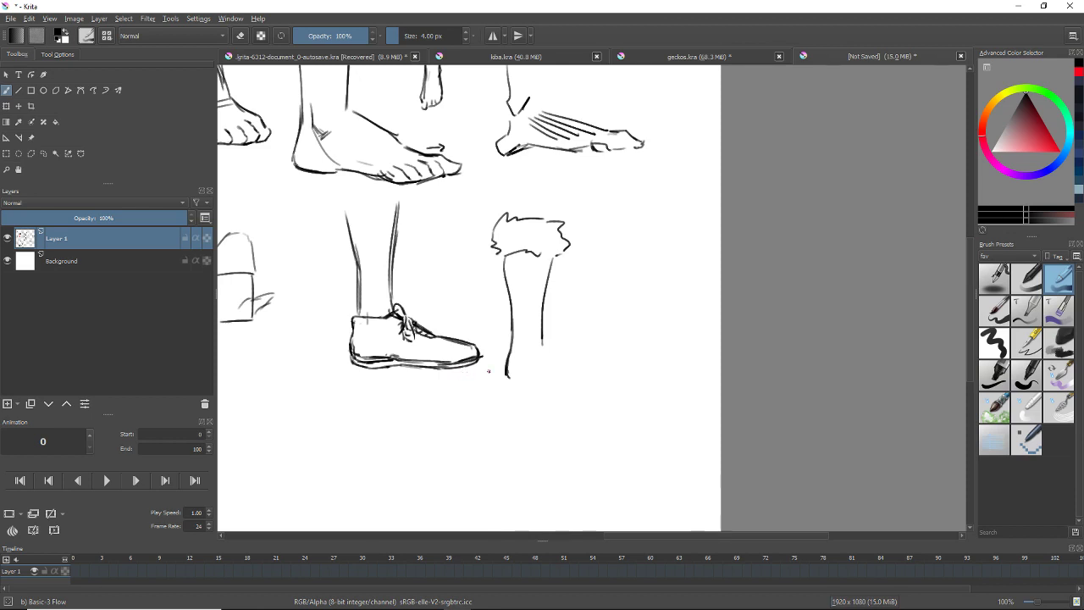
- Start a small leg study beneath the shoe with a rear leg line, a heel curve and two inner bone lines ending at the ankle
mouse_move(562, 353)
mouse_down()
mouse_move(585, 347)
mouse_move(551, 395)
mouse_up()
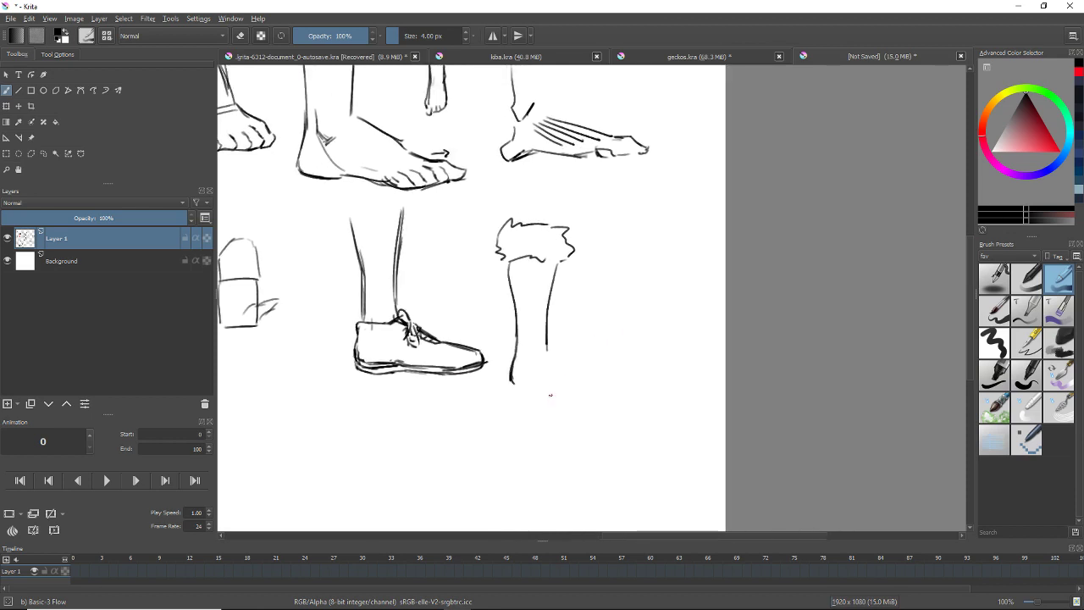
drag(419, 356, 419, 412)
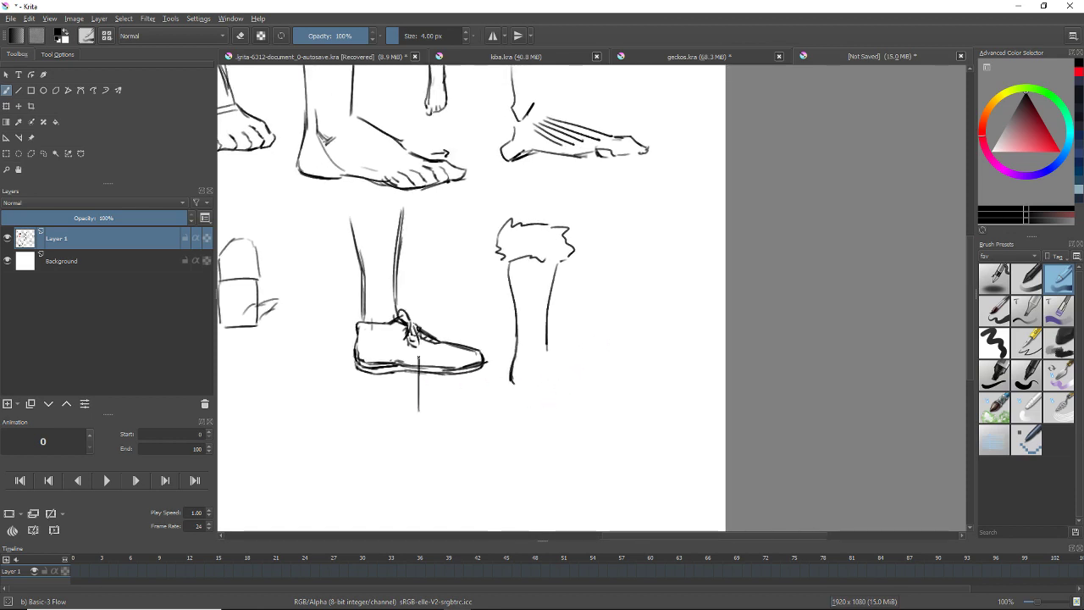
key(ctrl+z)
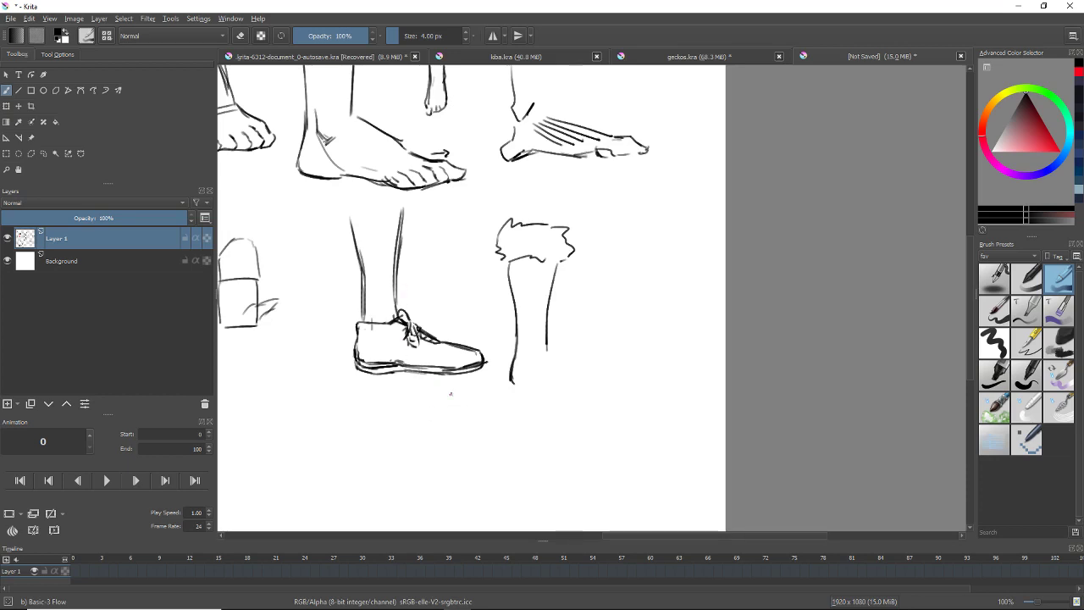
mouse_move(402, 380)
mouse_down()
mouse_move(432, 353)
mouse_move(387, 426)
mouse_move(389, 418)
mouse_up()
key(ctrl+z)
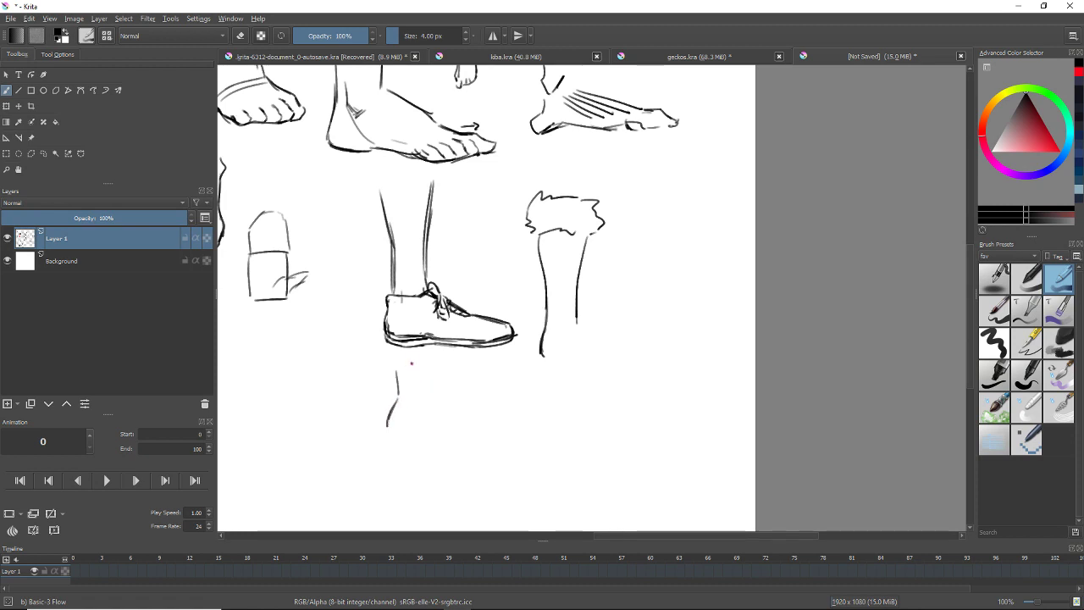
drag(412, 362, 414, 408)
key(ctrl+z)
key(ctrl+z)
mouse_move(409, 362)
mouse_down()
mouse_move(407, 410)
mouse_move(420, 412)
mouse_move(419, 394)
mouse_up()
key(ctrl+z)
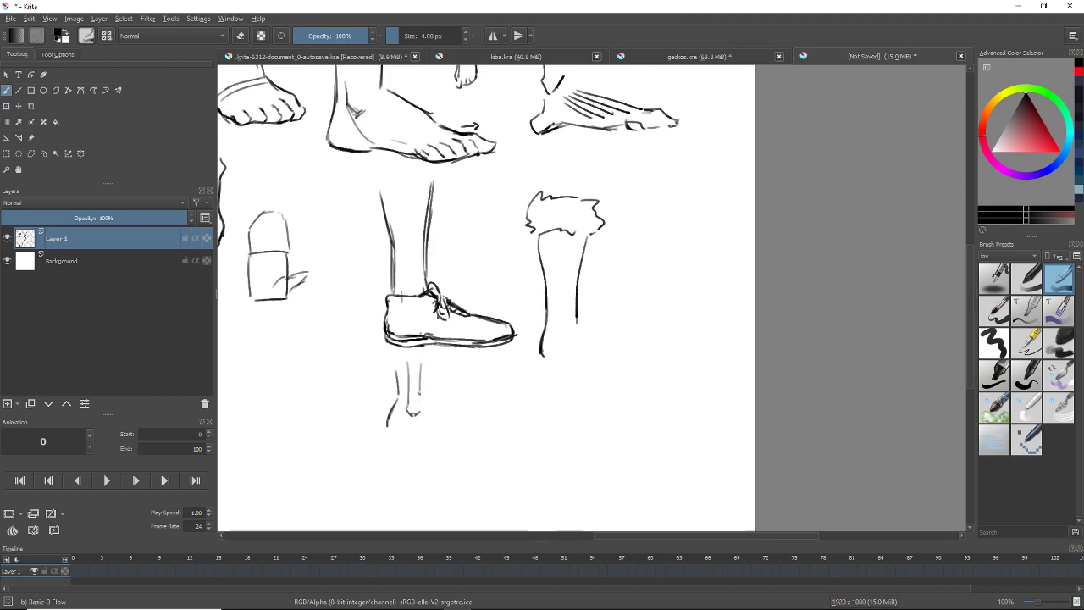
- Add the small leg's front line and complete its raised-heel foot with sole, instep and toes
mouse_move(432, 357)
mouse_down()
mouse_move(433, 409)
mouse_move(387, 423)
mouse_move(440, 464)
mouse_move(466, 467)
mouse_up()
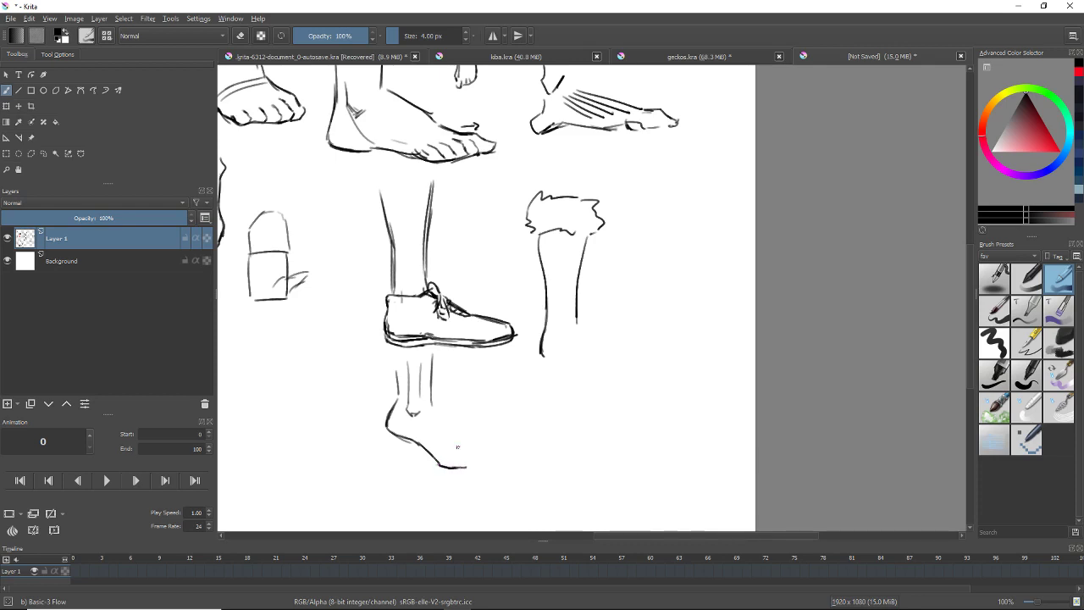
mouse_move(432, 405)
mouse_down()
mouse_move(456, 449)
mouse_move(478, 462)
mouse_move(467, 467)
mouse_up()
key(ctrl+z)
key(ctrl+z)
key(ctrl+z)
key(ctrl+z)
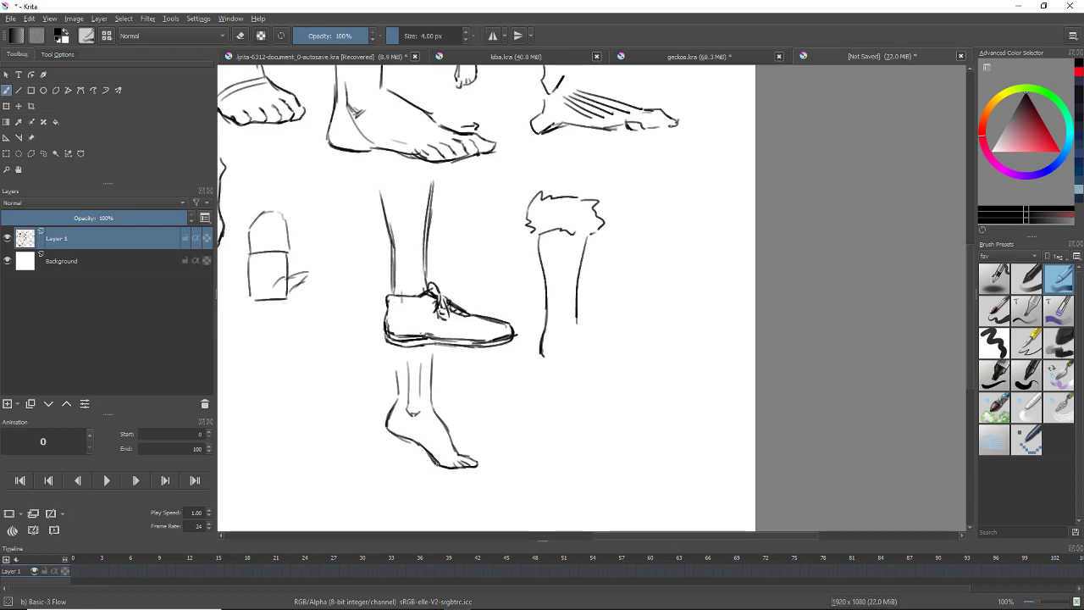
scroll(622, 418, down, 1)
drag(547, 360, 536, 343)
drag(447, 376, 462, 401)
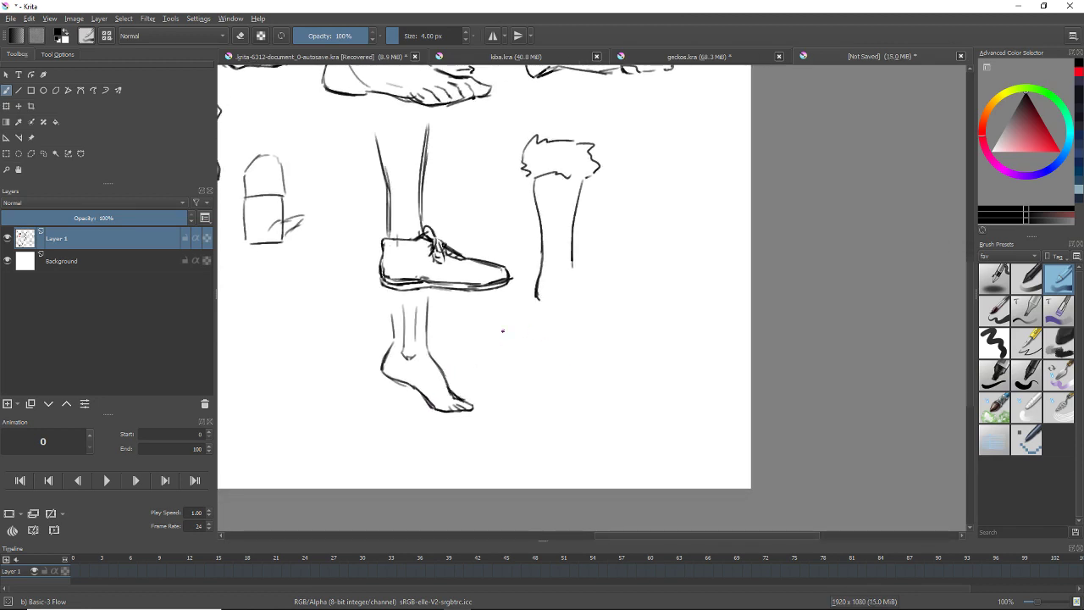
- Draw a raised-heel foot under the cuffed leg, with heel, arched sole, sloping instep and toe block
scroll(581, 322, up, 1)
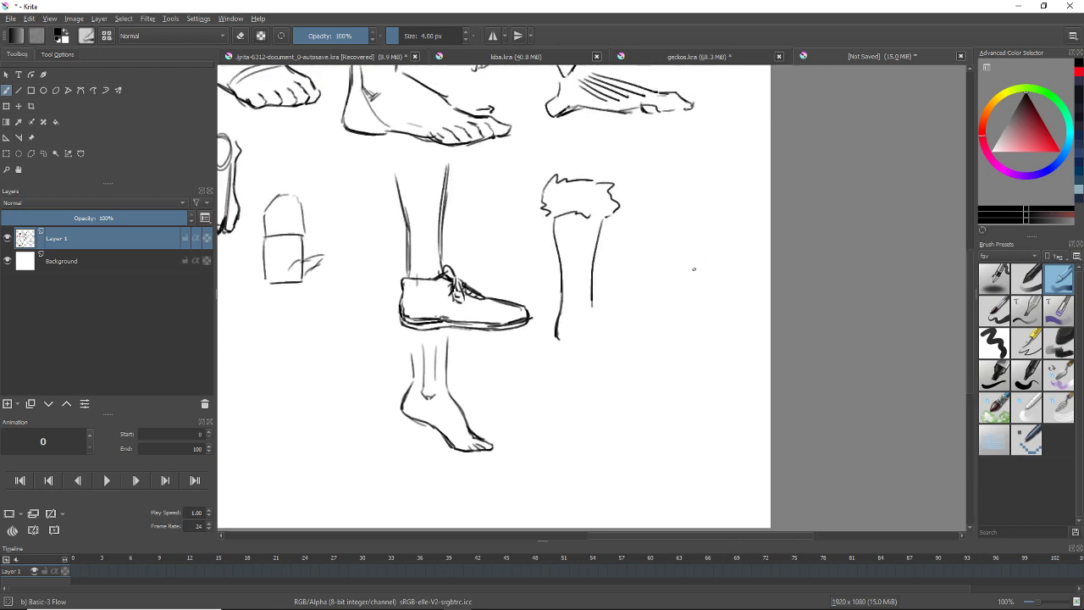
key(slash)
mouse_move(557, 337)
mouse_down()
mouse_move(569, 306)
mouse_move(592, 311)
mouse_move(549, 327)
mouse_move(598, 315)
mouse_move(615, 342)
mouse_up()
key(slash)
mouse_move(552, 331)
mouse_down()
mouse_move(627, 368)
mouse_move(628, 350)
mouse_move(631, 365)
mouse_up()
mouse_move(605, 342)
mouse_down()
mouse_move(565, 349)
mouse_move(588, 356)
mouse_move(589, 372)
mouse_up()
key(slash)
key(slash)
- Erase the jagged cuff and the front line of the leg beneath it
drag(683, 197, 668, 208)
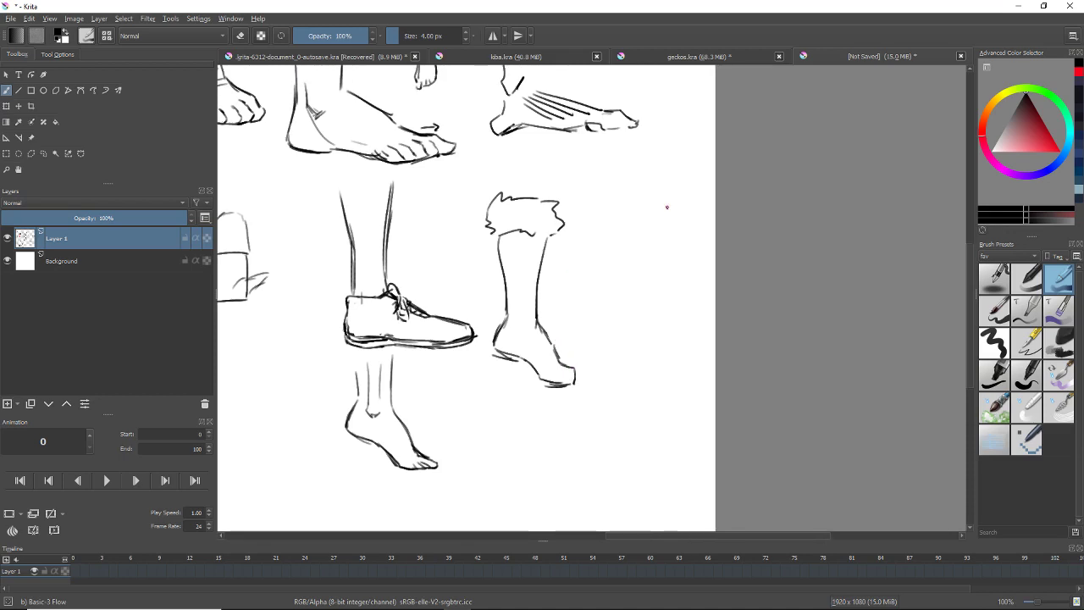
key(slash)
mouse_move(536, 314)
mouse_down()
mouse_move(565, 218)
mouse_move(551, 227)
mouse_move(499, 215)
mouse_move(497, 205)
mouse_move(526, 202)
mouse_move(537, 183)
mouse_move(465, 205)
mouse_up()
key(/)
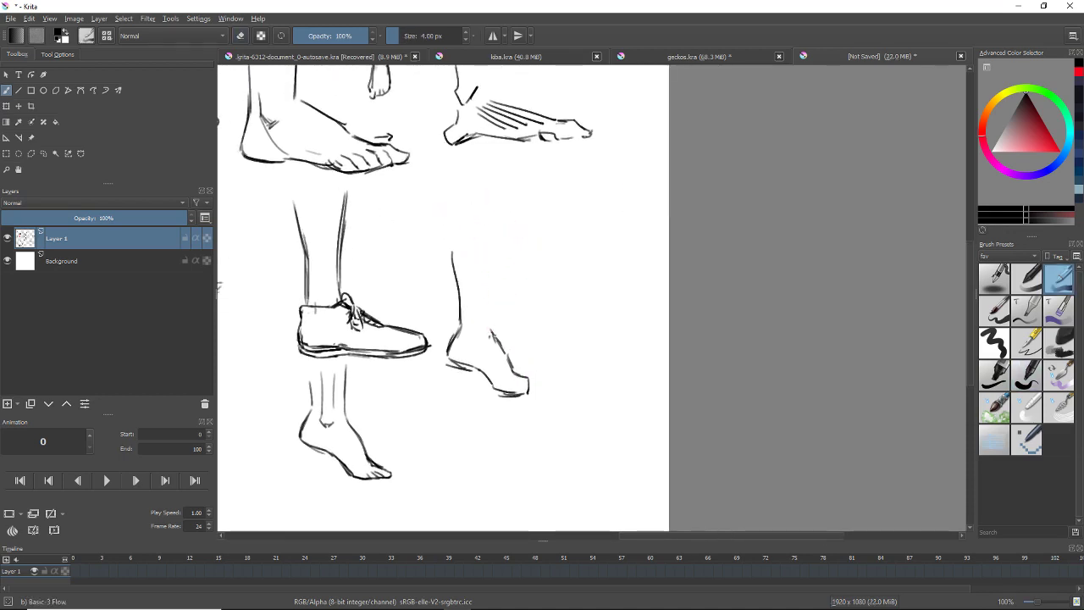
- Redraw the leg's front line down to the instep, extend the rear line upward, and check the drawing mirrored
drag(488, 326, 493, 253)
mouse_move(487, 300)
mouse_down()
mouse_move(499, 239)
mouse_move(488, 277)
mouse_up()
key(ctrl+z)
mouse_move(451, 237)
mouse_down()
mouse_move(455, 283)
mouse_move(456, 270)
mouse_move(496, 305)
mouse_up()
key(ctrl+z)
key(ctrl+z)
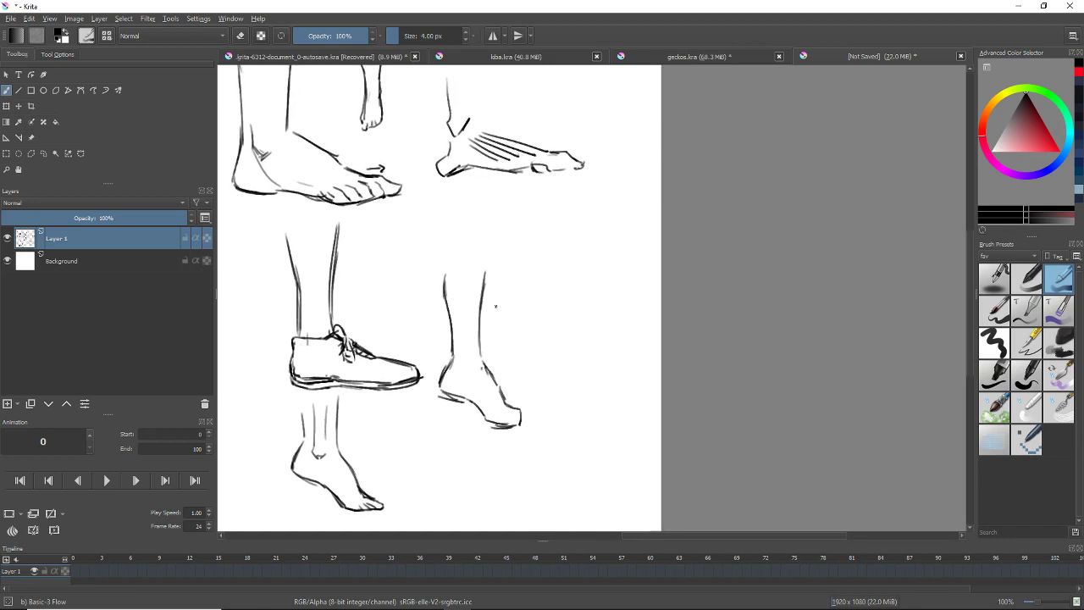
mouse_move(480, 345)
mouse_down()
mouse_move(484, 363)
mouse_move(453, 350)
mouse_up()
key(m)
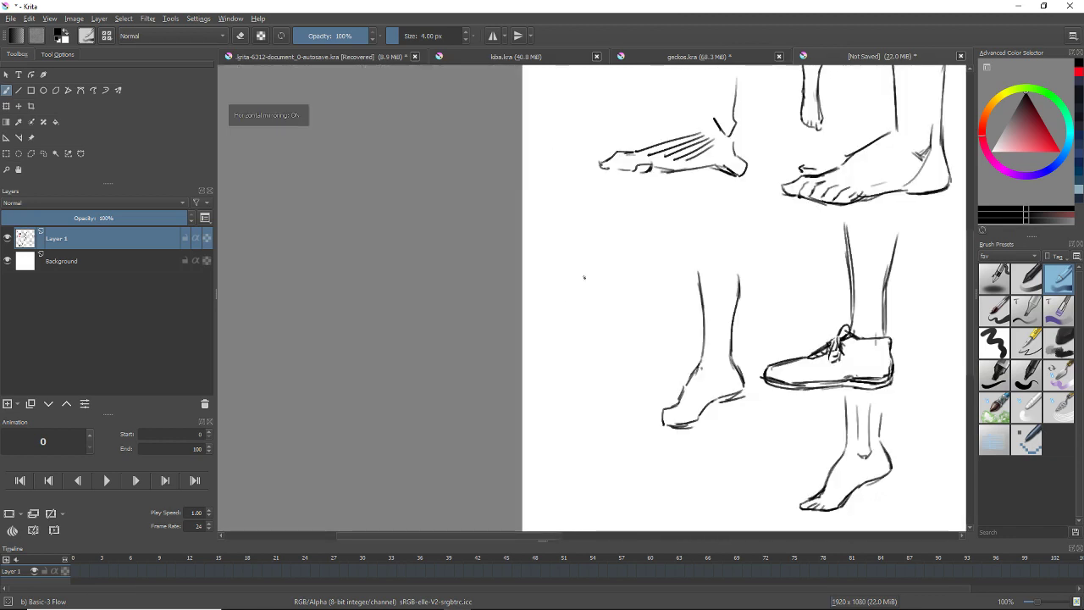
key(m)
- Draw a smaller jagged trouser cuff around the top of the redrawn leg
mouse_move(786, 254)
mouse_down()
mouse_move(701, 233)
mouse_move(684, 256)
mouse_up()
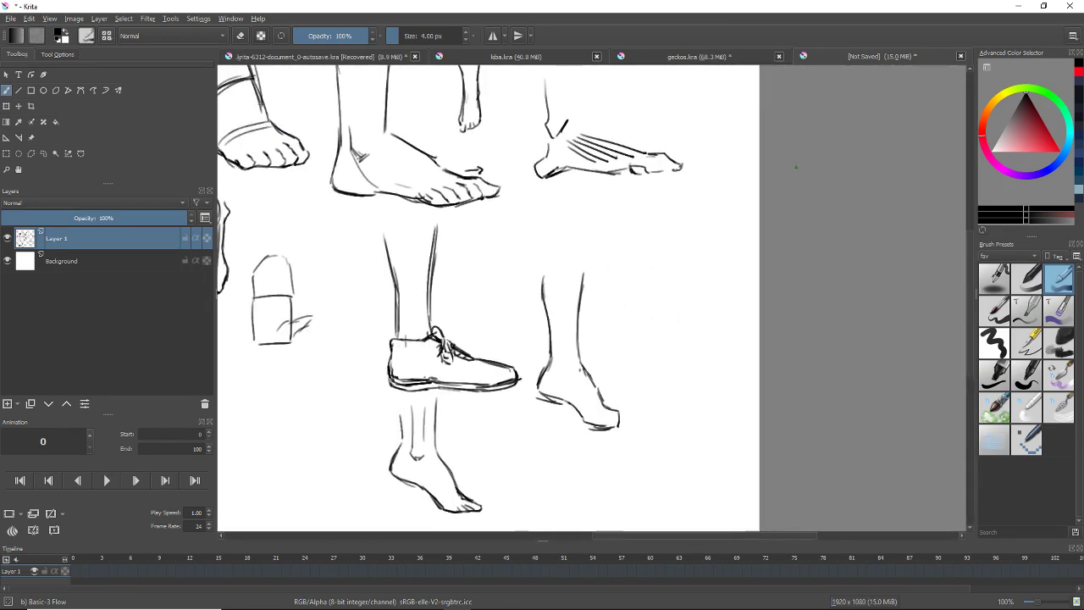
key(e)
key(/)
mouse_move(537, 264)
mouse_down()
mouse_move(539, 294)
mouse_move(581, 265)
mouse_move(593, 273)
mouse_up()
drag(538, 293, 574, 294)
drag(591, 276, 537, 293)
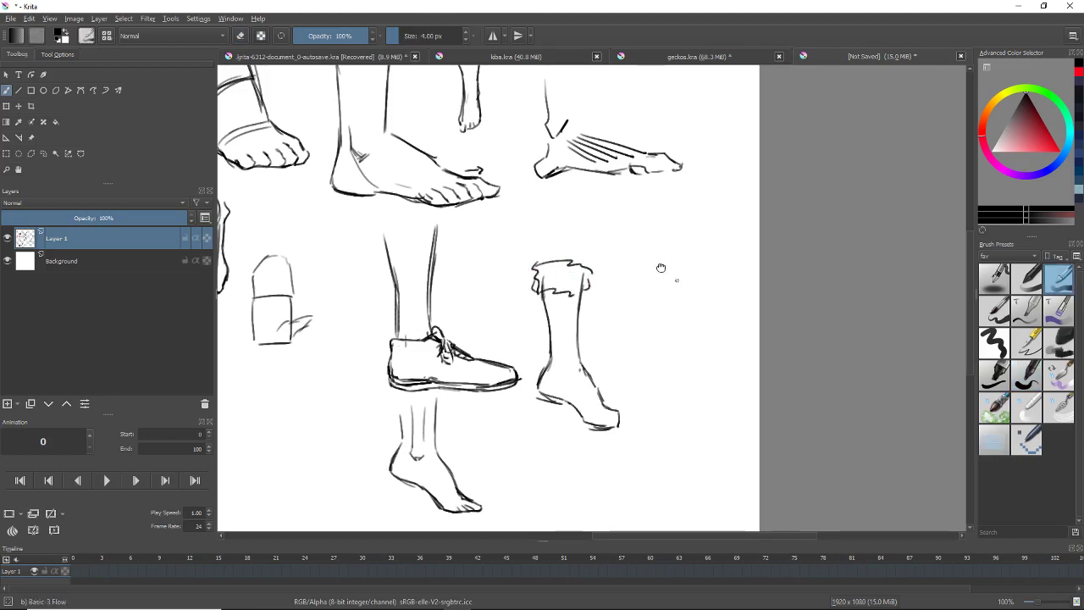
- Sketch a small, simple lower leg and lifted-heel foot beside the cuffed leg, with an upward arrow inside the leg
drag(661, 269, 635, 250)
mouse_move(600, 313)
mouse_down()
mouse_move(547, 282)
mouse_move(511, 283)
mouse_up()
drag(541, 219, 568, 274)
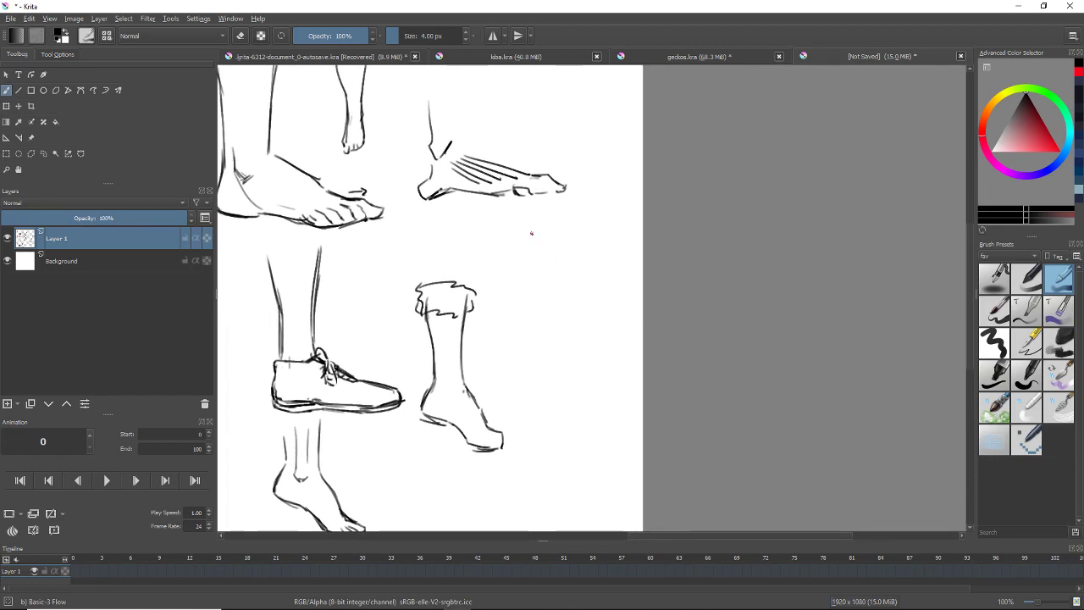
mouse_move(511, 248)
mouse_down()
mouse_move(512, 316)
mouse_move(499, 270)
mouse_move(503, 320)
mouse_move(521, 317)
mouse_move(497, 328)
mouse_move(526, 357)
mouse_up()
key(ctrl+z)
key(ctrl+z)
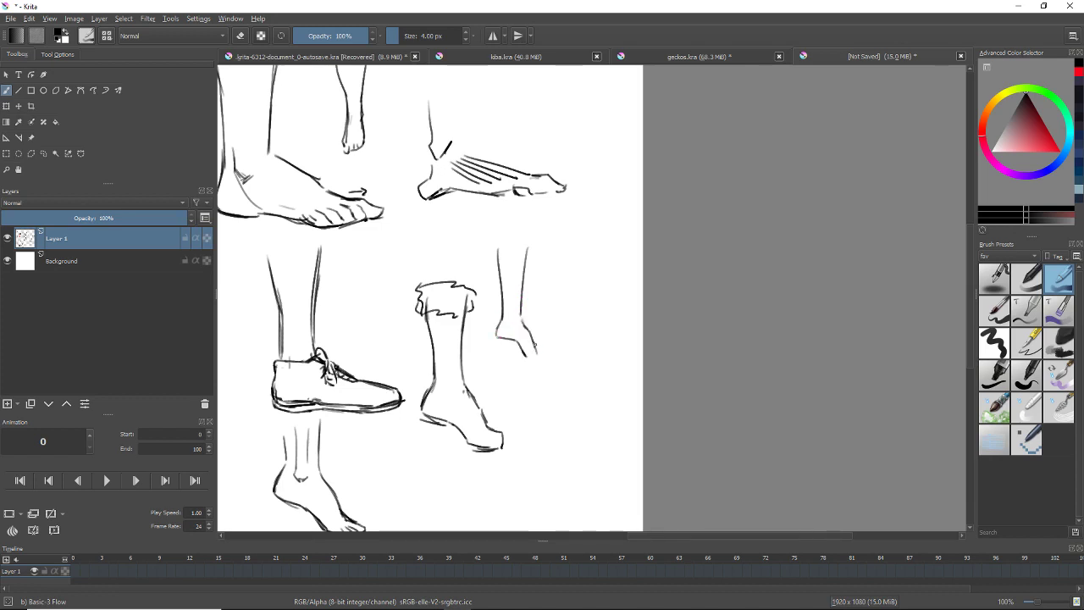
key(ctrl+z)
key(ctrl+z)
mouse_move(546, 320)
mouse_down()
mouse_move(554, 246)
mouse_move(518, 159)
mouse_up()
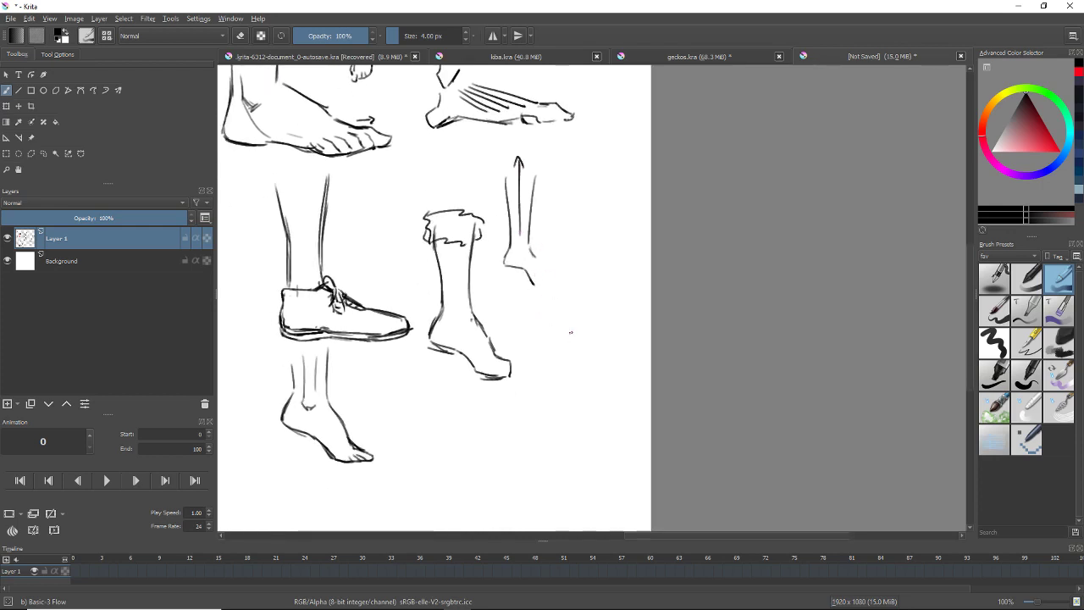
- Draw a raised-heel foot in the empty space below the box construction, with heel, stepped sole and instep
mouse_move(566, 344)
mouse_down()
mouse_move(528, 373)
mouse_move(577, 281)
mouse_up()
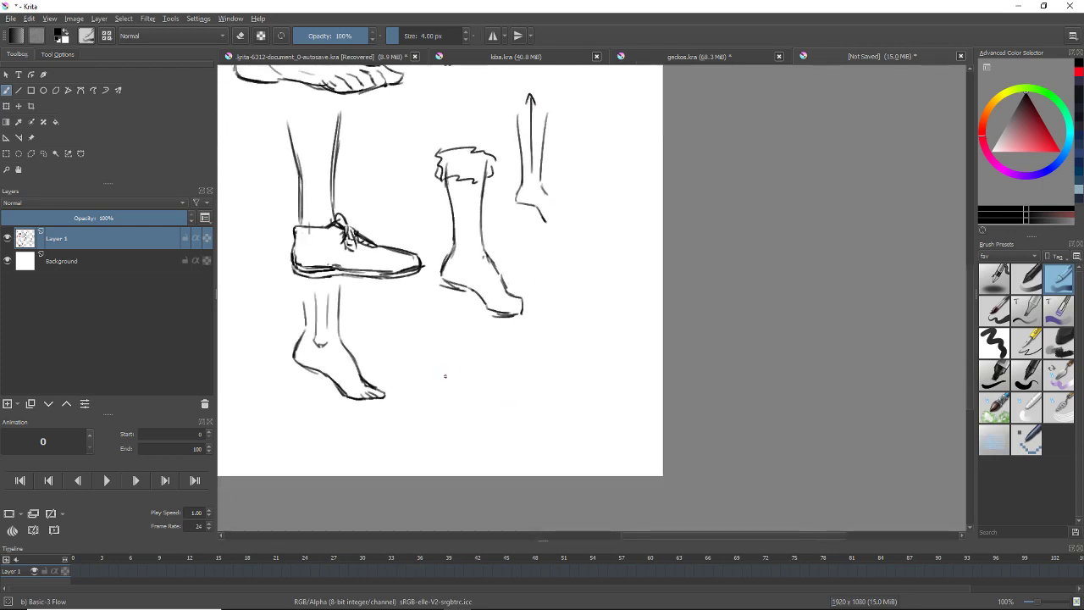
drag(555, 356, 663, 378)
drag(515, 377, 741, 358)
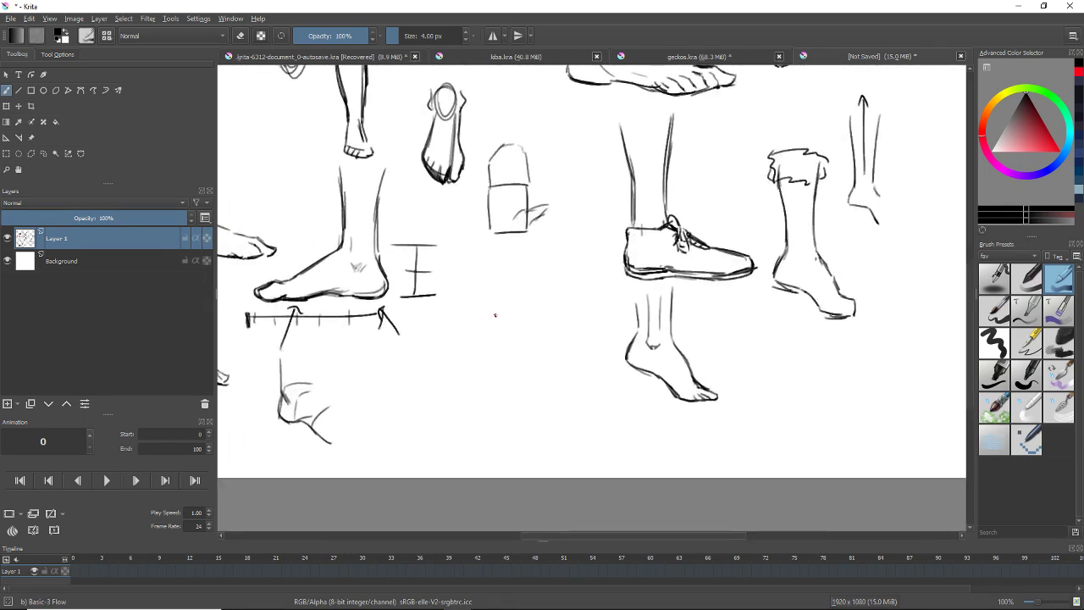
drag(495, 315, 512, 331)
mouse_move(467, 366)
mouse_down()
mouse_move(463, 392)
mouse_move(521, 425)
mouse_up()
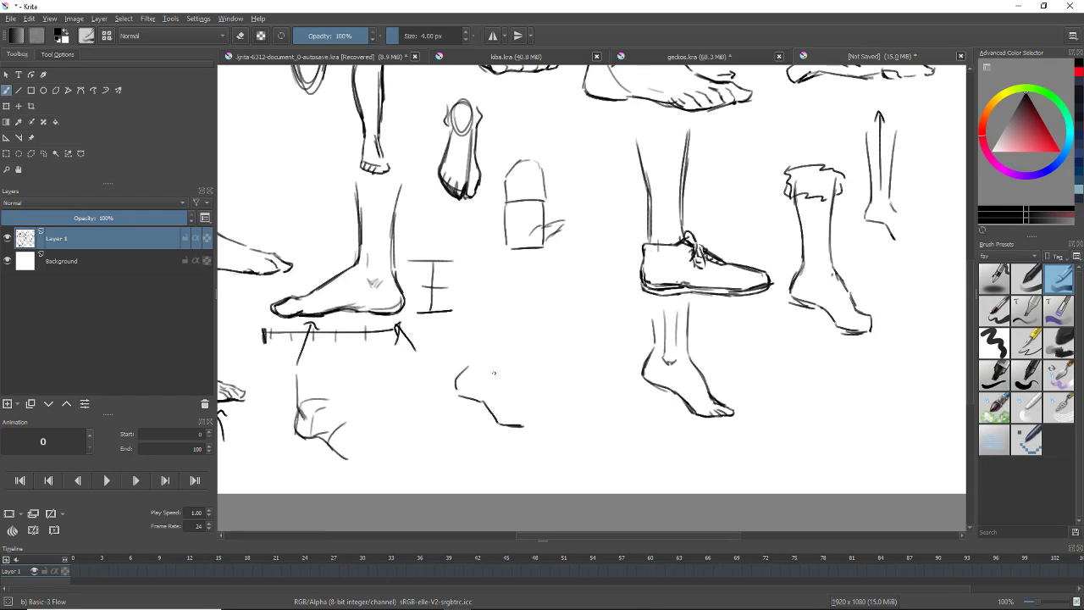
drag(494, 372, 526, 420)
- Draw the rear and front lines of a forward-leaning lower leg above the new foot
drag(472, 365, 492, 262)
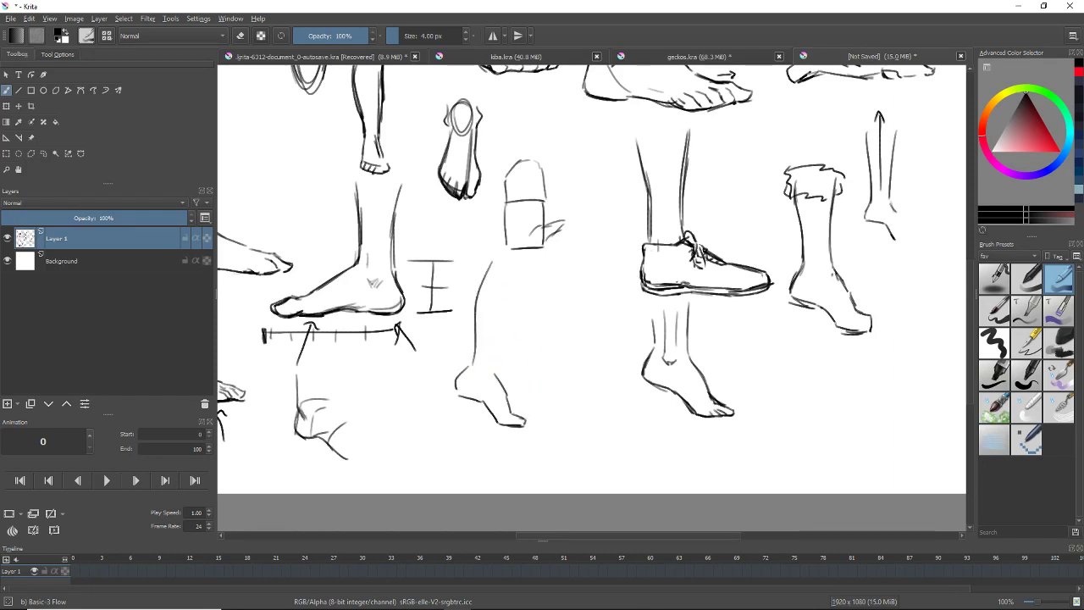
key(ctrl+z)
mouse_move(473, 364)
mouse_down()
mouse_move(490, 269)
mouse_move(512, 305)
mouse_move(530, 271)
mouse_up()
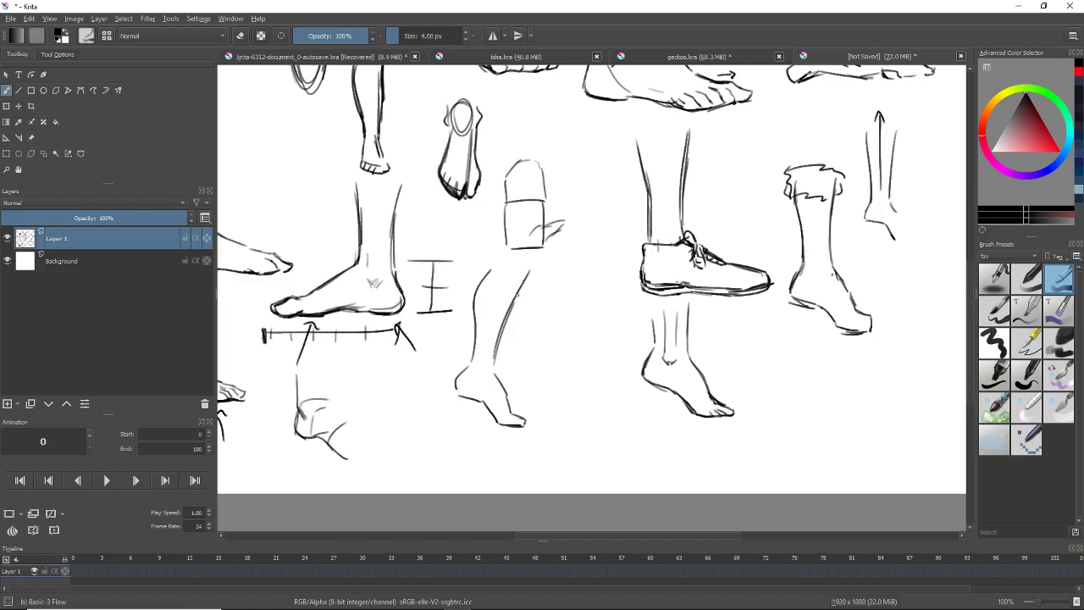
key(ctrl+z)
drag(493, 365, 518, 271)
mouse_move(495, 354)
mouse_down()
mouse_move(508, 296)
mouse_move(471, 320)
mouse_up()
- Extend both lines of the leaning leg upward to the box sketch and darken them toward the ankle
key(/)
key(/)
drag(490, 233, 475, 336)
mouse_move(524, 240)
mouse_down()
mouse_move(502, 325)
mouse_move(465, 370)
mouse_up()
drag(503, 326, 496, 352)
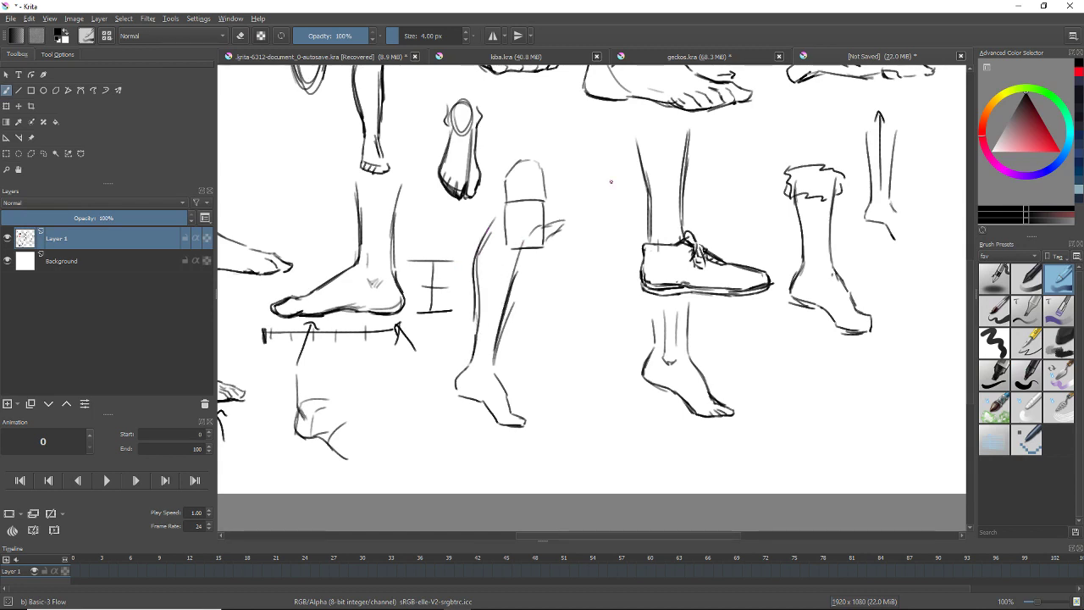
- Erase the upper part of the leaning leg's front line and redraw it straighter, up to the box's lower edge
key(/)
drag(518, 251, 496, 299)
key(/)
drag(530, 259, 506, 317)
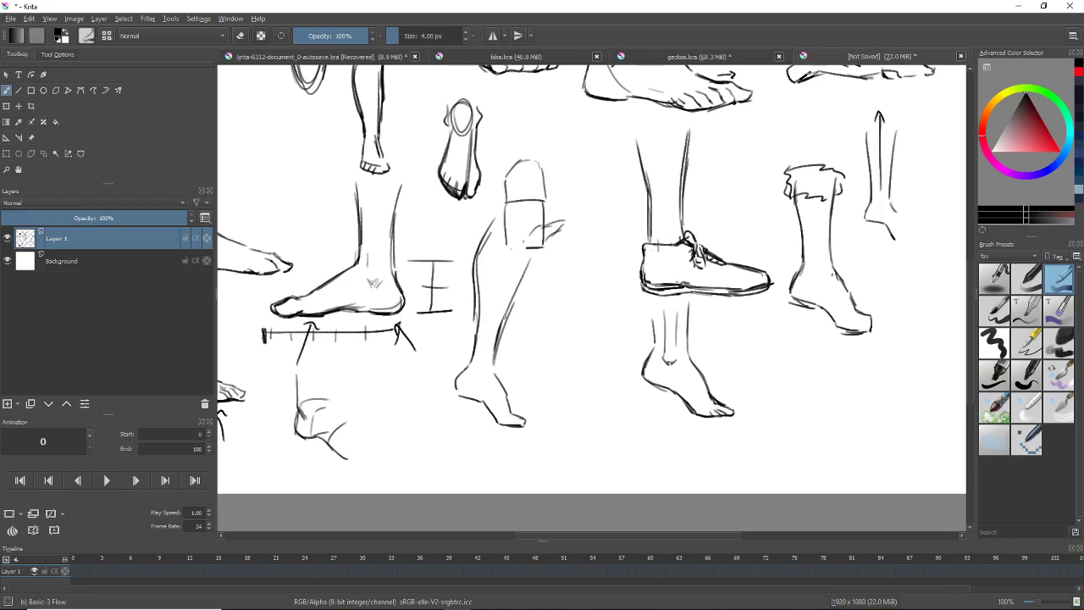
key(ctrl+z)
key(ctrl+z)
mouse_move(538, 239)
mouse_down()
mouse_move(502, 322)
mouse_move(510, 296)
mouse_up()
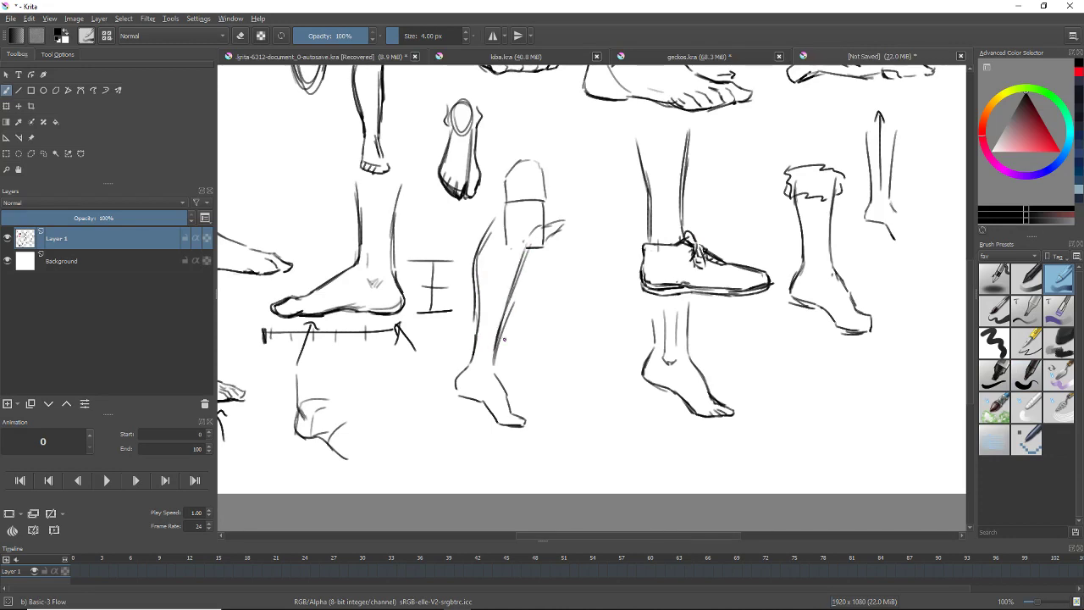
- Draw a side-view foot with upturned toes beside the forward-leaning leg and add a curved upward arrow in front of its toes
drag(580, 322, 515, 321)
mouse_move(688, 320)
mouse_down()
mouse_move(698, 308)
mouse_move(677, 305)
mouse_up()
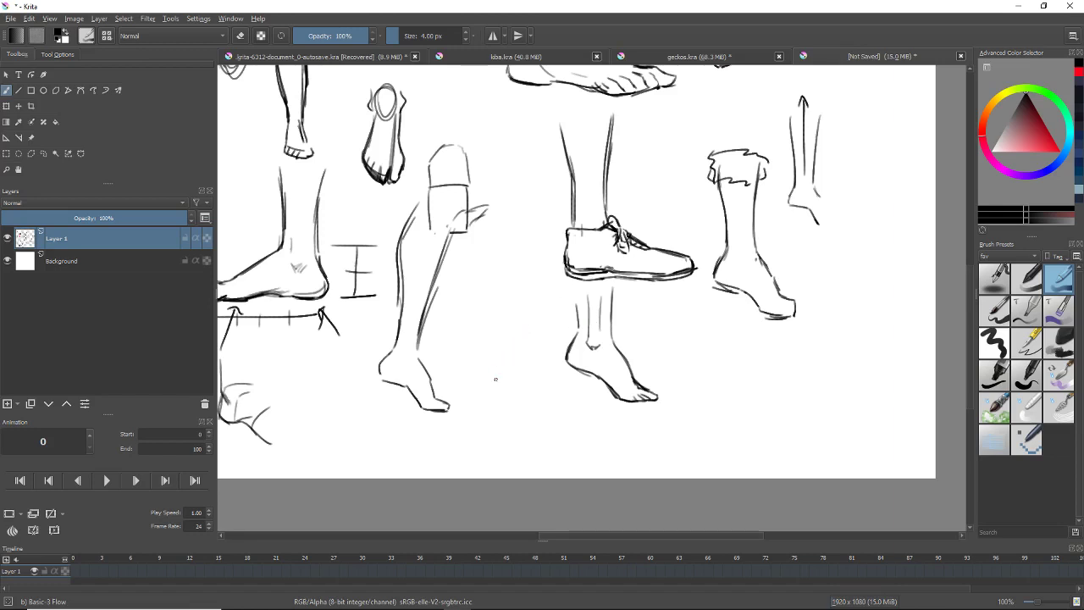
mouse_move(476, 394)
mouse_down()
mouse_move(495, 400)
mouse_move(545, 370)
mouse_move(522, 374)
mouse_move(543, 376)
mouse_up()
key(ctrl+z)
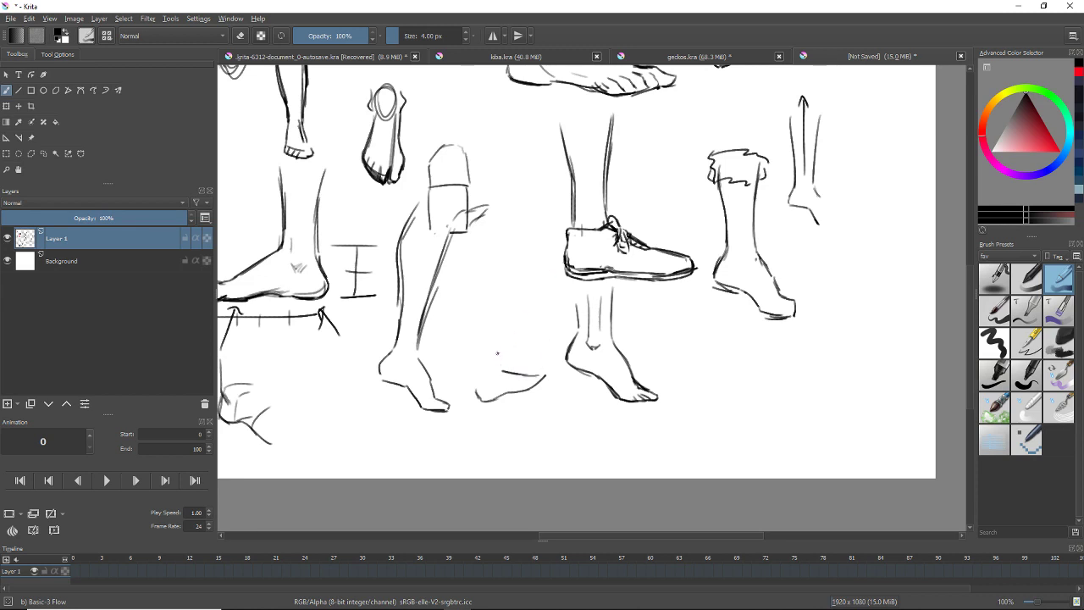
drag(530, 413, 561, 361)
mouse_move(554, 366)
mouse_down()
mouse_move(565, 374)
mouse_move(545, 398)
mouse_move(554, 360)
mouse_up()
key(ctrl+z)
key(ctrl+z)
- Draw the rear and front lines of an upright lower leg above the toes-up foot, extending the rear line up near the box sketch
mouse_move(481, 368)
mouse_down()
mouse_move(479, 385)
mouse_move(502, 371)
mouse_move(476, 398)
mouse_move(471, 303)
mouse_up()
drag(497, 364, 501, 301)
mouse_move(502, 263)
mouse_down()
mouse_move(499, 339)
mouse_move(475, 353)
mouse_move(477, 397)
mouse_up()
key(ctrl+z)
key(ctrl+z)
drag(466, 246, 473, 343)
- Sketch a slanted, nearly horizontal lower leg below the cuffed leg, with a rounded calf tapering toward the ankle
drag(681, 303, 594, 290)
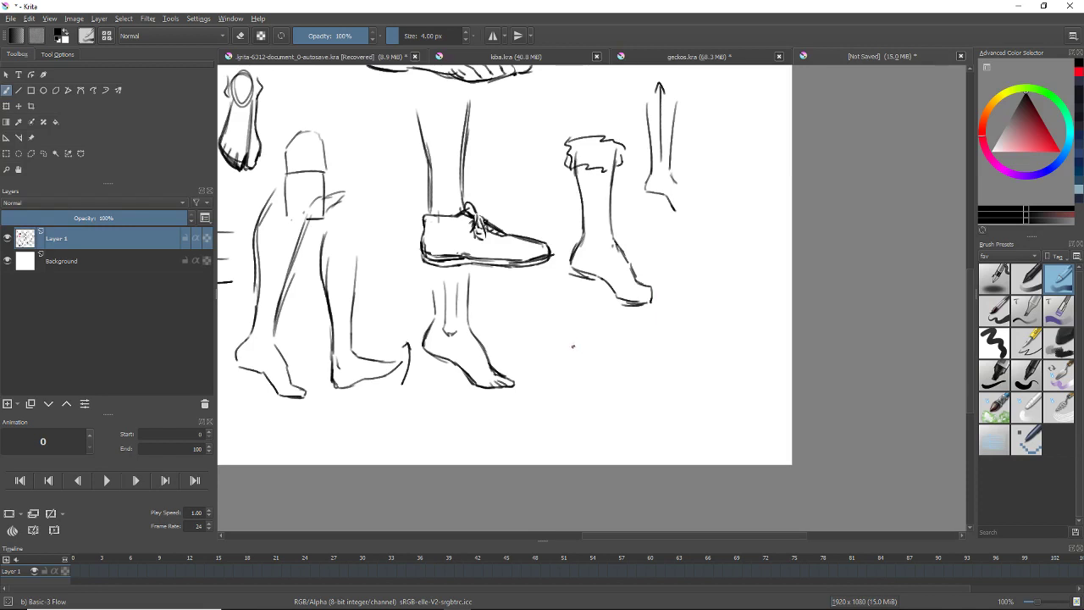
scroll(568, 352, right, 2)
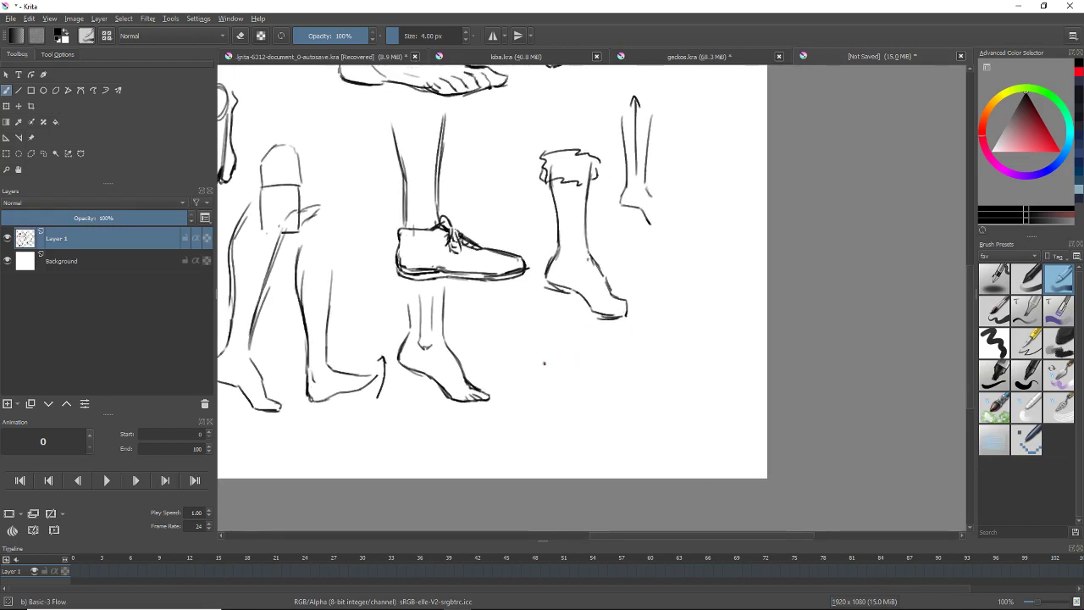
mouse_move(531, 374)
mouse_down()
mouse_move(568, 355)
mouse_move(524, 411)
mouse_move(539, 416)
mouse_move(582, 383)
mouse_move(596, 342)
mouse_move(630, 342)
mouse_move(580, 348)
mouse_move(632, 333)
mouse_up()
key(ctrl+z)
key(ctrl+z)
mouse_move(587, 377)
mouse_down()
mouse_move(633, 348)
mouse_move(610, 362)
mouse_up()
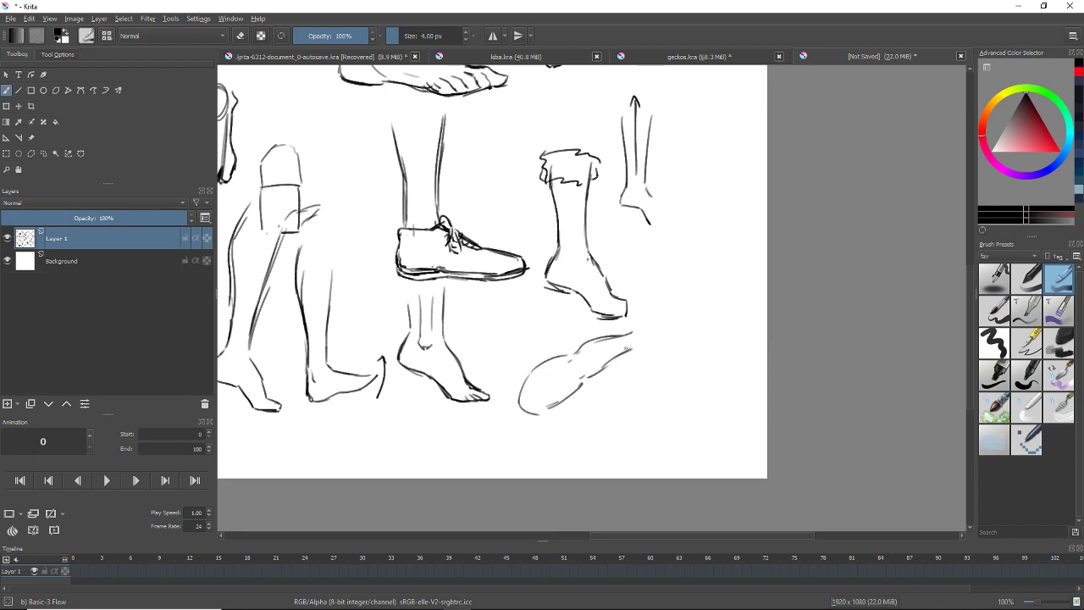
- Draw a foreshortened foot with toes at the narrow upper end of the slanted leg
drag(667, 292, 648, 301)
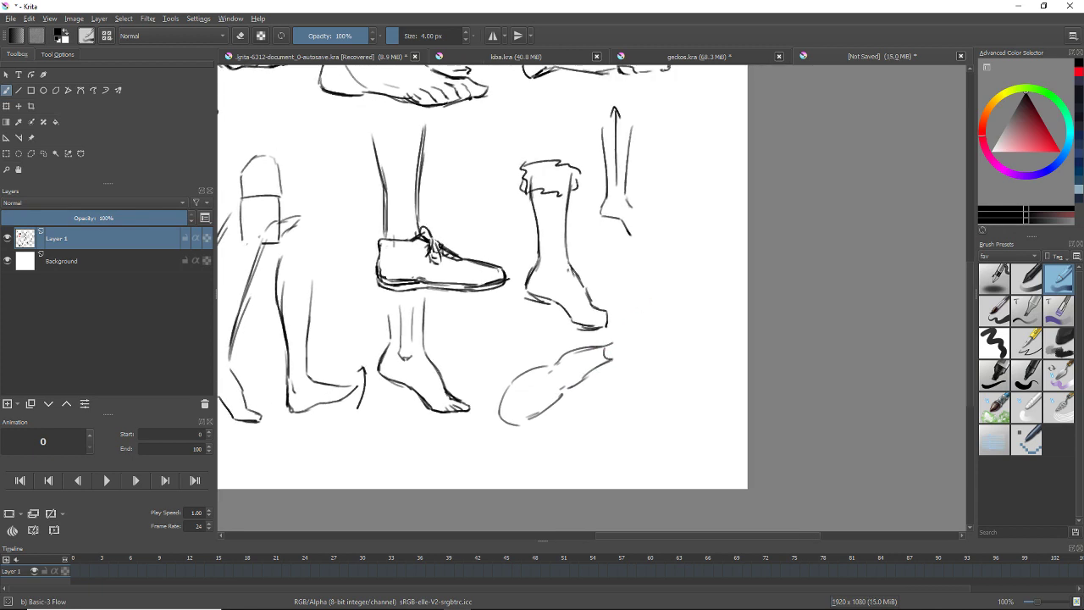
mouse_move(607, 345)
mouse_down()
mouse_move(625, 340)
mouse_move(638, 355)
mouse_move(642, 337)
mouse_move(647, 357)
mouse_up()
drag(641, 339, 651, 350)
drag(648, 358, 637, 349)
key(ctrl+z)
key(ctrl+z)
key(ctrl+shift+z)
key(ctrl+shift+z)
- Darken the slanted leg's rounded calf end and draw straight diagonal guidelines along the leg from the foot past the calf
mouse_move(681, 317)
mouse_down()
mouse_move(641, 341)
mouse_move(701, 315)
mouse_move(656, 327)
mouse_move(693, 296)
mouse_move(647, 332)
mouse_move(699, 314)
mouse_move(671, 336)
mouse_up()
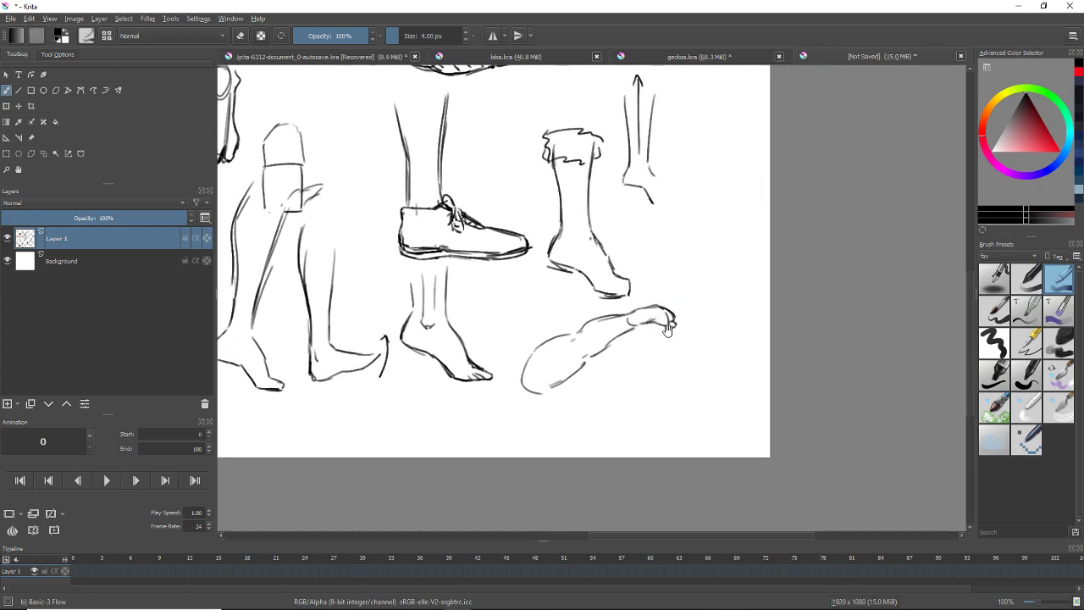
mouse_move(534, 339)
mouse_down()
mouse_move(515, 346)
mouse_move(503, 397)
mouse_up()
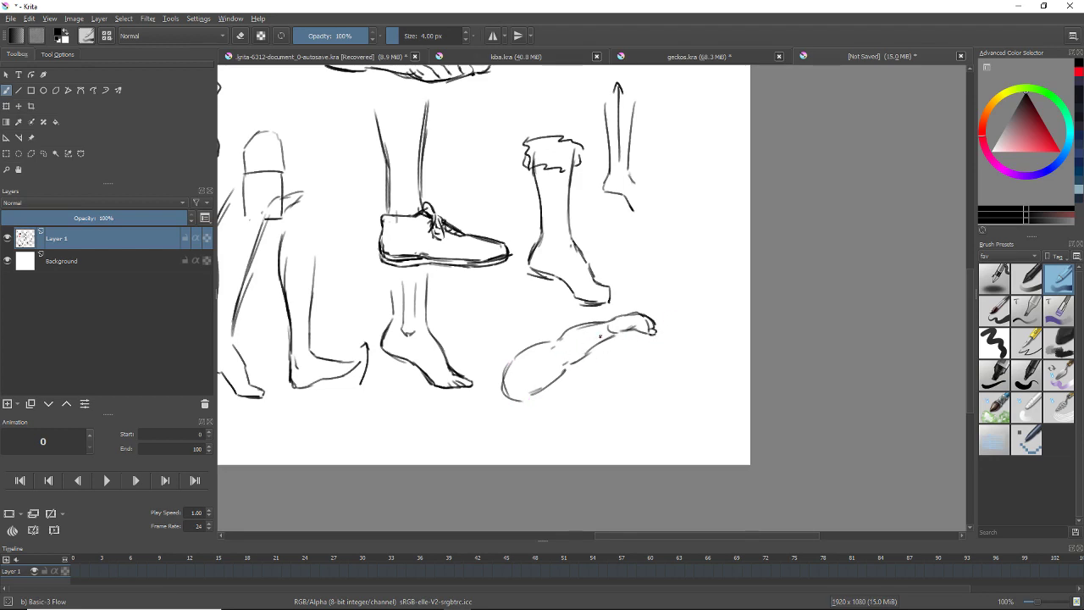
drag(620, 339, 506, 415)
key(ctrl+z)
mouse_move(612, 334)
mouse_down()
mouse_move(466, 405)
mouse_move(555, 365)
mouse_move(520, 402)
mouse_up()
key(ctrl+z)
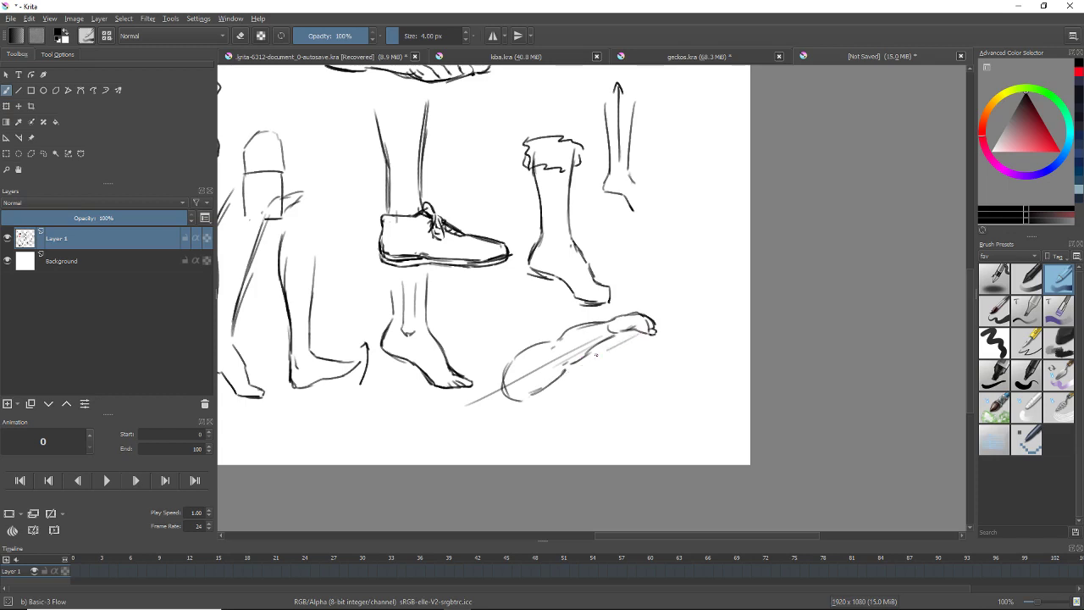
drag(639, 333, 568, 370)
- Draw a small side-view foot with two lower-leg lines in the upper-right corner of the canvas
drag(671, 319, 636, 339)
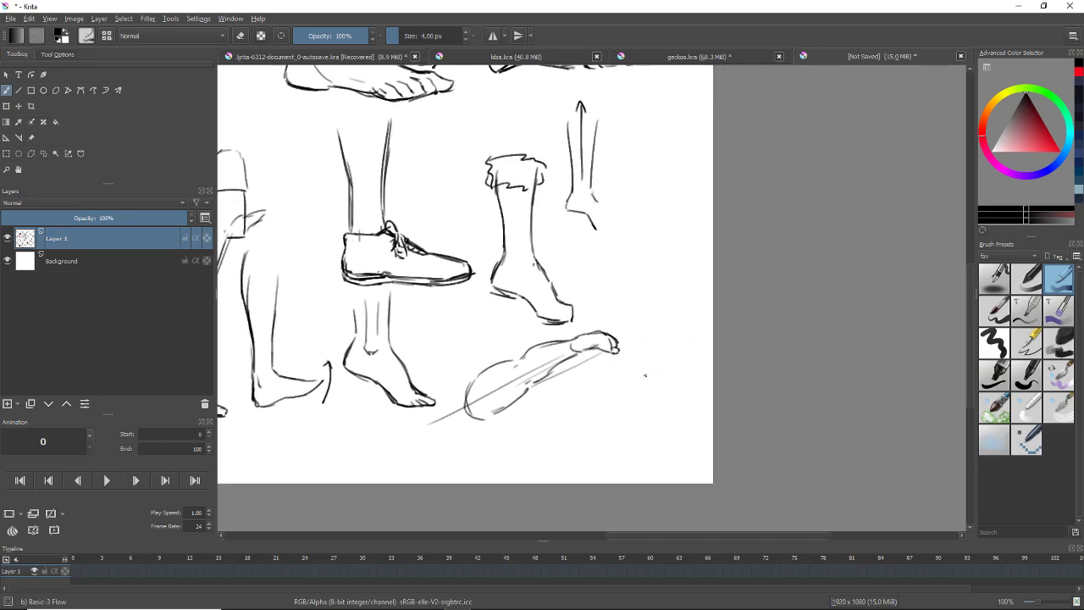
drag(668, 374, 661, 376)
drag(542, 261, 825, 268)
mouse_move(576, 228)
mouse_down()
mouse_move(779, 274)
mouse_move(573, 407)
mouse_up()
drag(804, 180, 491, 343)
mouse_move(526, 258)
mouse_down()
mouse_move(528, 295)
mouse_move(542, 273)
mouse_move(525, 312)
mouse_move(571, 306)
mouse_up()
mouse_move(542, 311)
mouse_down()
mouse_move(586, 307)
mouse_move(564, 334)
mouse_up()
- Draw a left-pointing foot with a diagonally slanting lower leg just below the small corner foot
drag(578, 278, 580, 326)
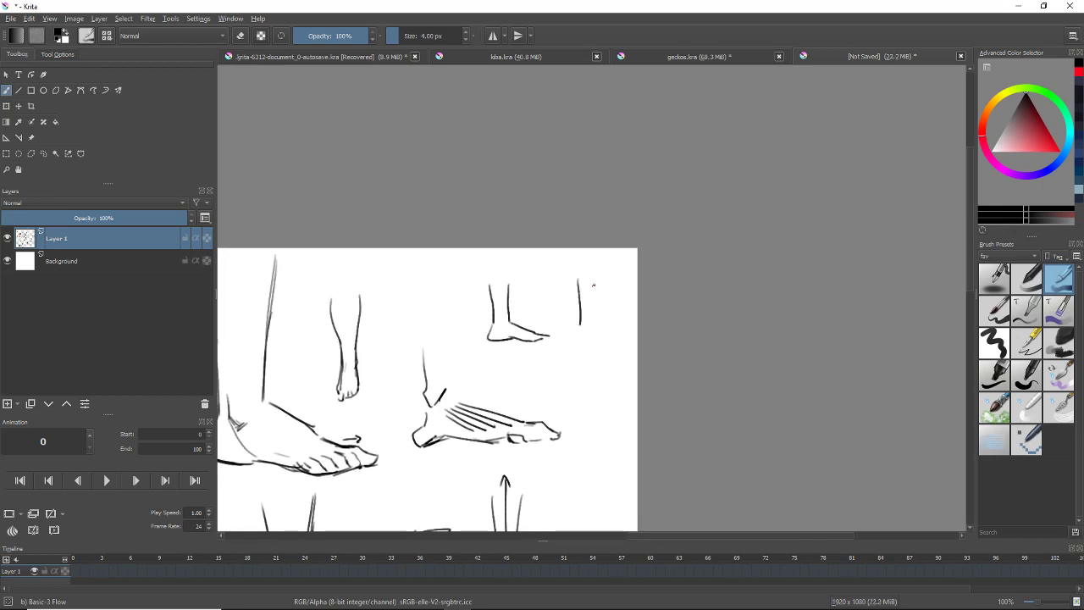
key(ctrl+z)
mouse_move(561, 369)
mouse_down()
mouse_move(582, 343)
mouse_move(600, 343)
mouse_move(579, 371)
mouse_move(587, 327)
mouse_move(566, 395)
mouse_move(520, 358)
mouse_move(554, 382)
mouse_up()
scroll(601, 368, down, 3)
mouse_move(564, 332)
mouse_down()
mouse_move(508, 296)
mouse_move(527, 297)
mouse_up()
drag(623, 373, 618, 349)
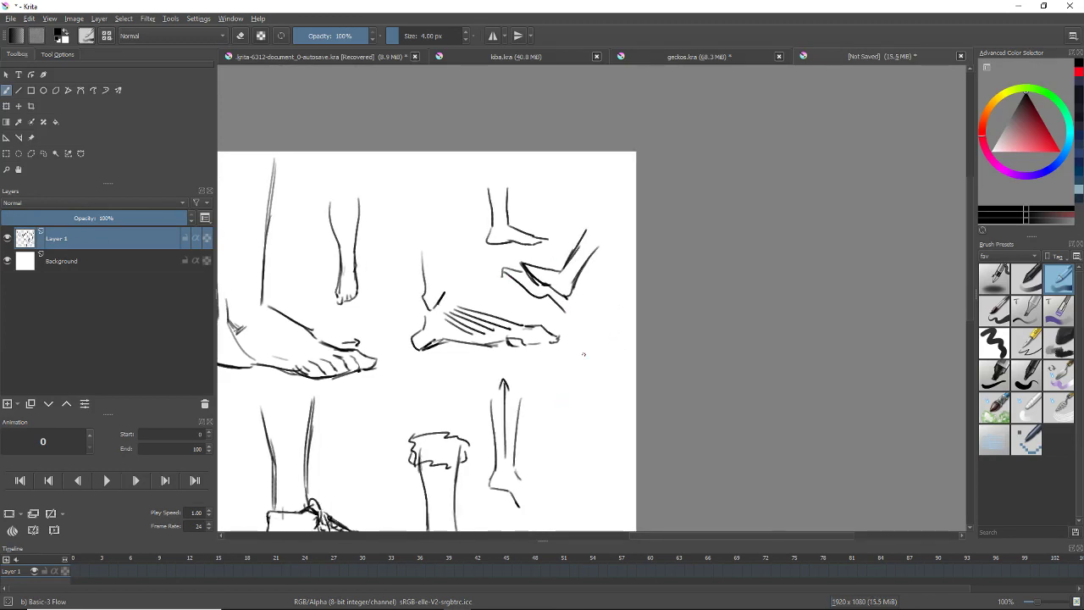
- Draw a front-view foot with flared sides, ankle lines and toe divisions near the canvas's right edge, below the slanting foot
scroll(551, 343, down, 1)
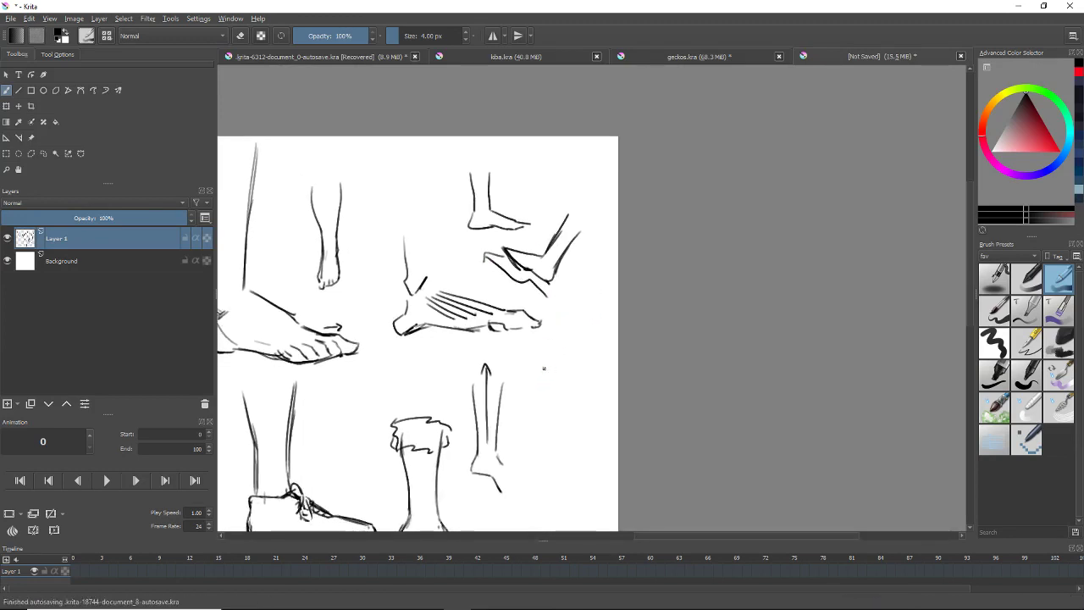
drag(543, 367, 542, 409)
drag(547, 333, 543, 366)
drag(595, 329, 595, 423)
mouse_move(540, 395)
mouse_down()
mouse_move(547, 412)
mouse_move(587, 415)
mouse_up()
drag(552, 399, 566, 412)
drag(573, 405, 575, 412)
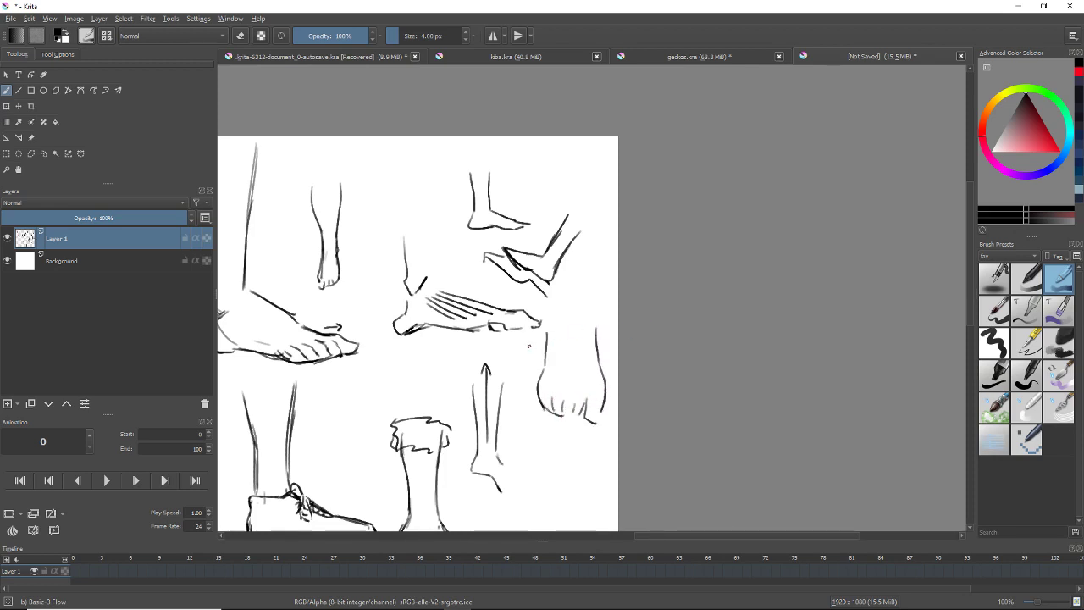
- Add curved parallel contour strokes with an upward arrow along the inner side of the front-view foot
mouse_move(546, 342)
mouse_down()
mouse_move(546, 402)
mouse_move(532, 407)
mouse_move(526, 354)
mouse_move(512, 406)
mouse_up()
key(ctrl+z)
mouse_move(534, 337)
mouse_down()
mouse_move(530, 412)
mouse_move(525, 393)
mouse_up()
drag(542, 347, 532, 401)
- Draw a side-view lower leg and right-pointing foot beside the cuffed leg, with a curved arrow following its sole
scroll(565, 354, down, 5)
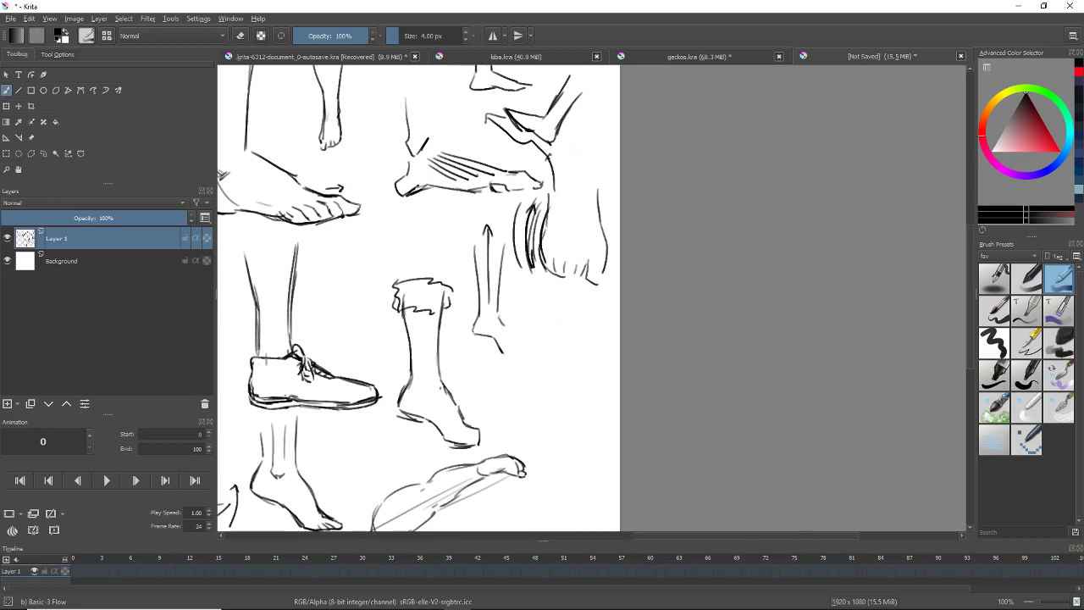
scroll(559, 293, down, 2)
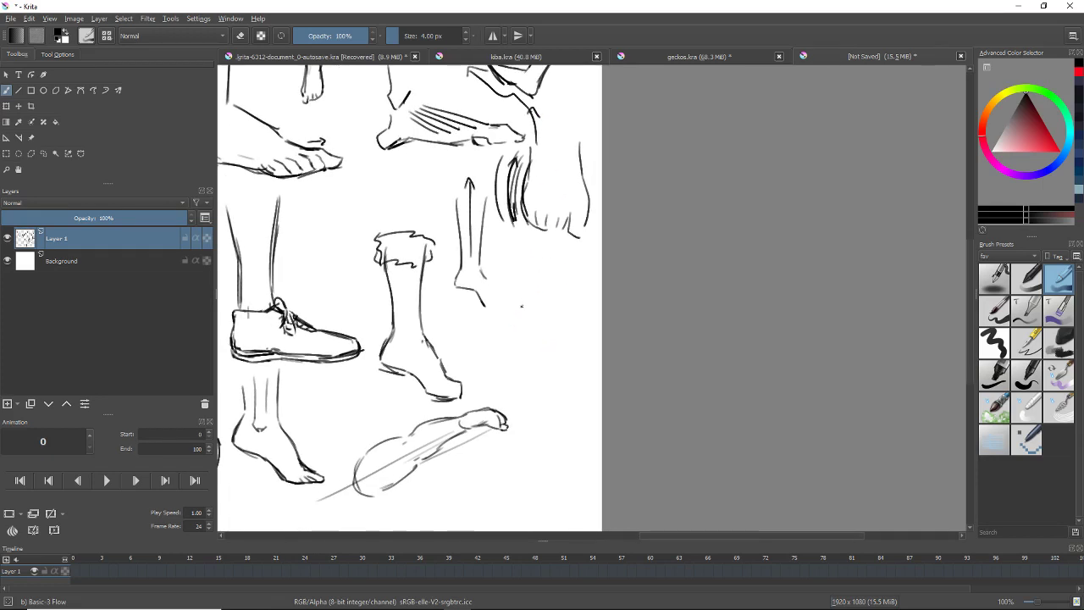
drag(522, 292, 508, 358)
mouse_move(555, 275)
mouse_down()
mouse_move(537, 343)
mouse_move(506, 355)
mouse_move(573, 379)
mouse_up()
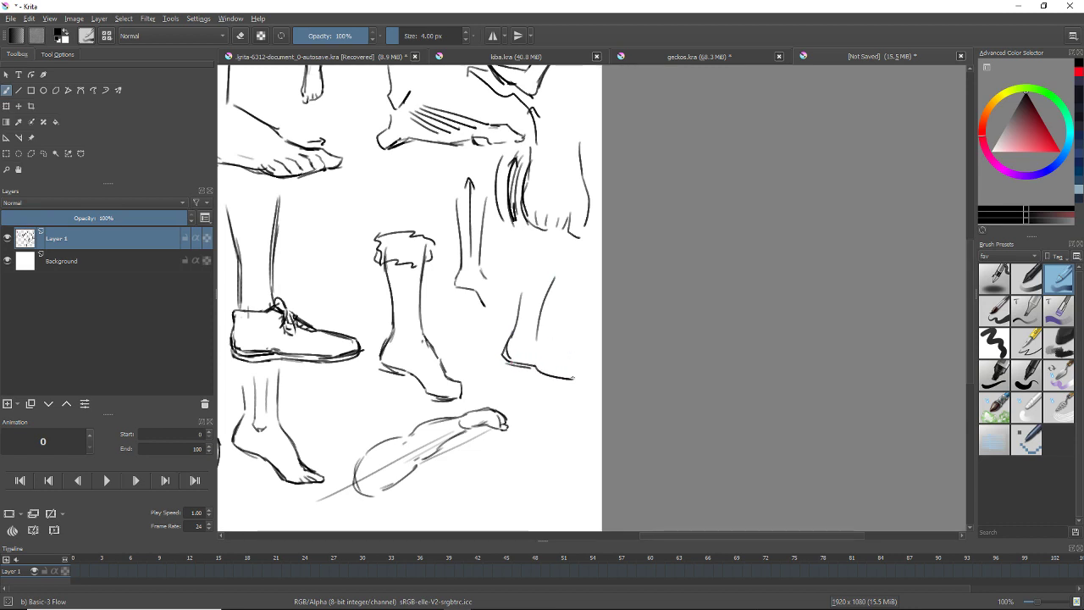
drag(539, 344, 583, 378)
mouse_move(581, 375)
mouse_down()
mouse_move(566, 385)
mouse_move(588, 362)
mouse_move(597, 327)
mouse_up()
drag(551, 170, 544, 237)
- Draw the lower-leg lines, ankle mark, heel and sole line of a left-facing foot in the canvas's lower-right corner
mouse_move(564, 429)
mouse_down()
mouse_move(598, 433)
mouse_move(591, 448)
mouse_move(586, 436)
mouse_move(698, 429)
mouse_move(646, 420)
mouse_up()
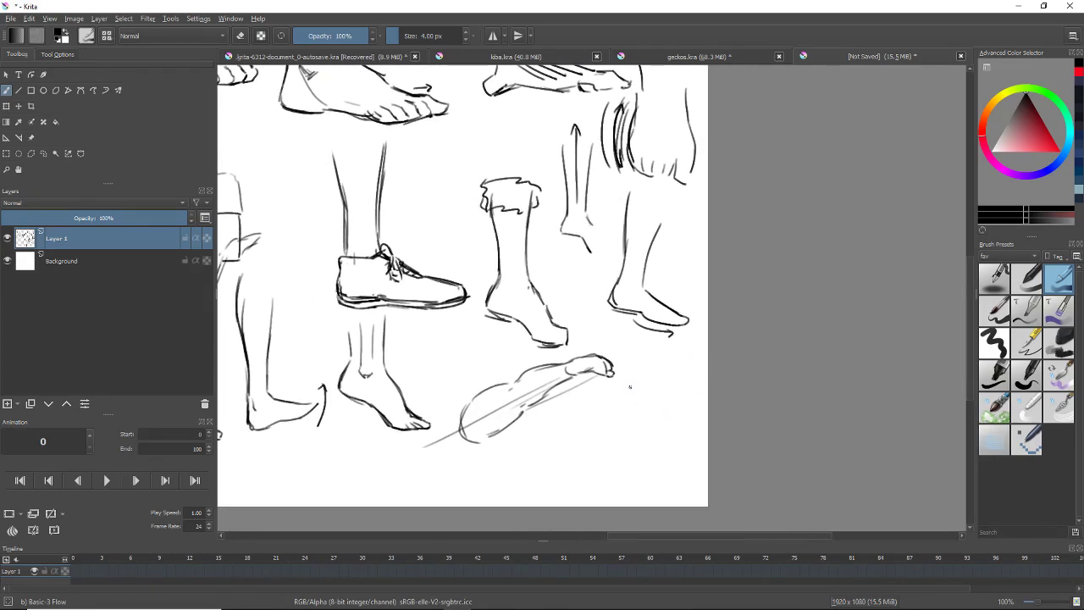
drag(623, 385, 628, 421)
mouse_move(656, 378)
mouse_down()
mouse_move(650, 442)
mouse_move(663, 455)
mouse_move(640, 464)
mouse_up()
click(1027, 375)
key(slash)
mouse_move(662, 458)
mouse_down()
mouse_move(617, 459)
mouse_move(626, 465)
mouse_move(599, 471)
mouse_up()
key(ctrl+z)
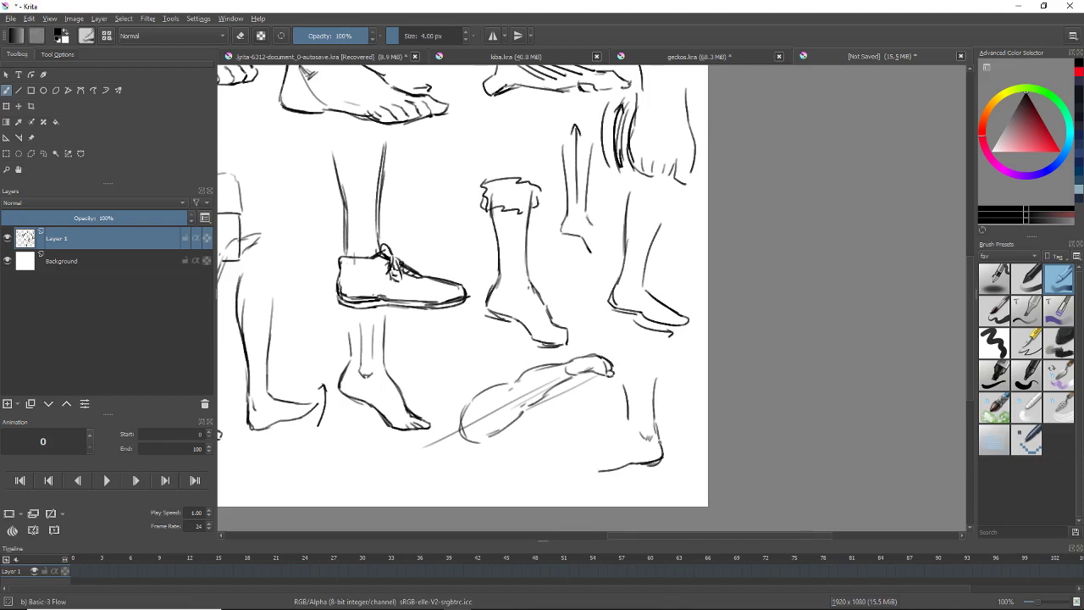
- Add two short downward arrows, one above the middle side-view foot's toes and one above the neighbouring left-facing foot's instep
drag(525, 443, 743, 431)
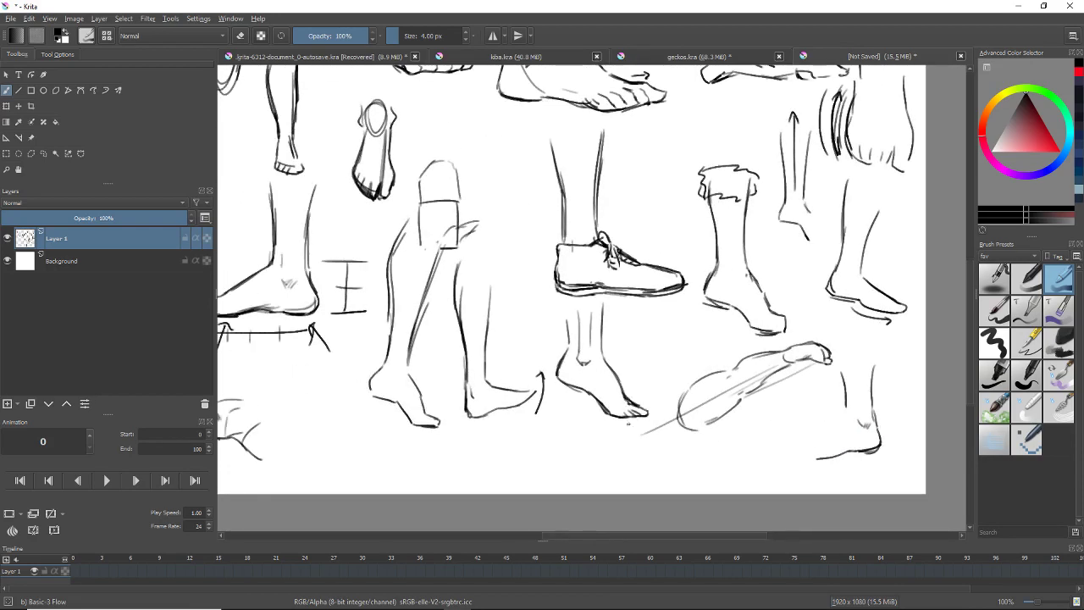
drag(560, 388, 697, 426)
mouse_move(570, 412)
mouse_down()
mouse_move(720, 389)
mouse_move(650, 397)
mouse_move(731, 439)
mouse_up()
drag(548, 286, 549, 303)
drag(545, 295, 602, 332)
drag(598, 326, 607, 327)
- Complete the left-facing foot in the lower-right corner with its instep, rounded forefoot, sole and toe divisions
drag(709, 338, 401, 292)
mouse_move(828, 386)
mouse_down()
mouse_move(625, 312)
mouse_move(558, 336)
mouse_move(562, 353)
mouse_up()
key(slash)
mouse_move(605, 438)
mouse_down()
mouse_move(636, 430)
mouse_move(608, 444)
mouse_up()
key(slash)
mouse_move(632, 389)
mouse_down()
mouse_move(611, 418)
mouse_move(583, 428)
mouse_move(611, 417)
mouse_move(579, 433)
mouse_move(634, 433)
mouse_move(625, 440)
mouse_move(642, 429)
mouse_move(616, 412)
mouse_move(580, 430)
mouse_up()
key(ctrl+z)
key(ctrl+z)
key(ctrl+z)
key(slash)
key(slash)
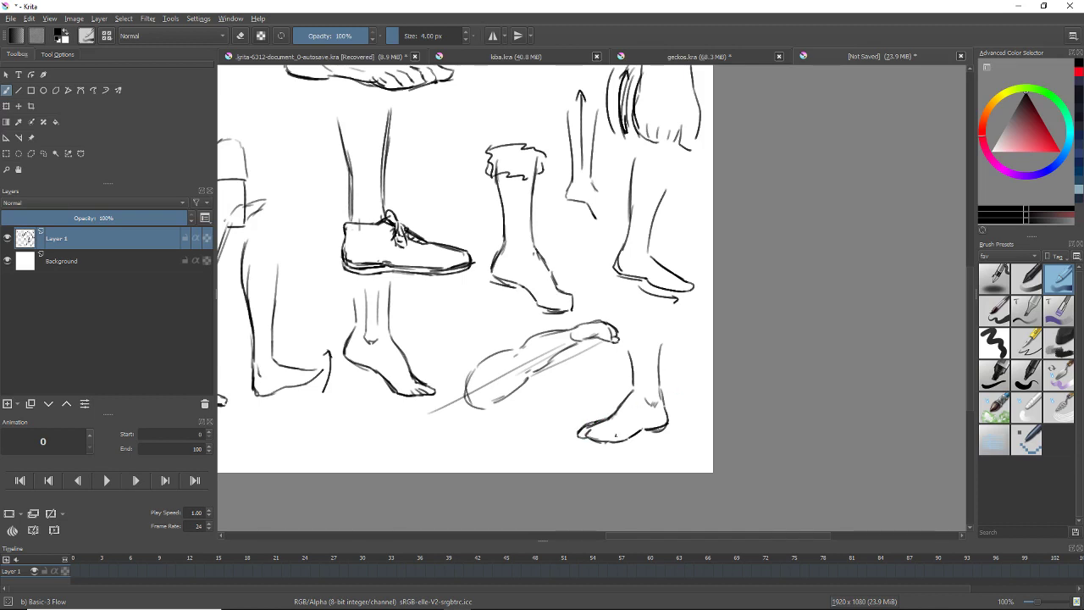
drag(604, 432, 607, 437)
- Draw a close-up side view of a big toe with its toenail in the space below the slanted leg's calf
mouse_move(441, 413)
mouse_down()
mouse_move(500, 403)
mouse_move(518, 414)
mouse_move(507, 444)
mouse_move(544, 442)
mouse_up()
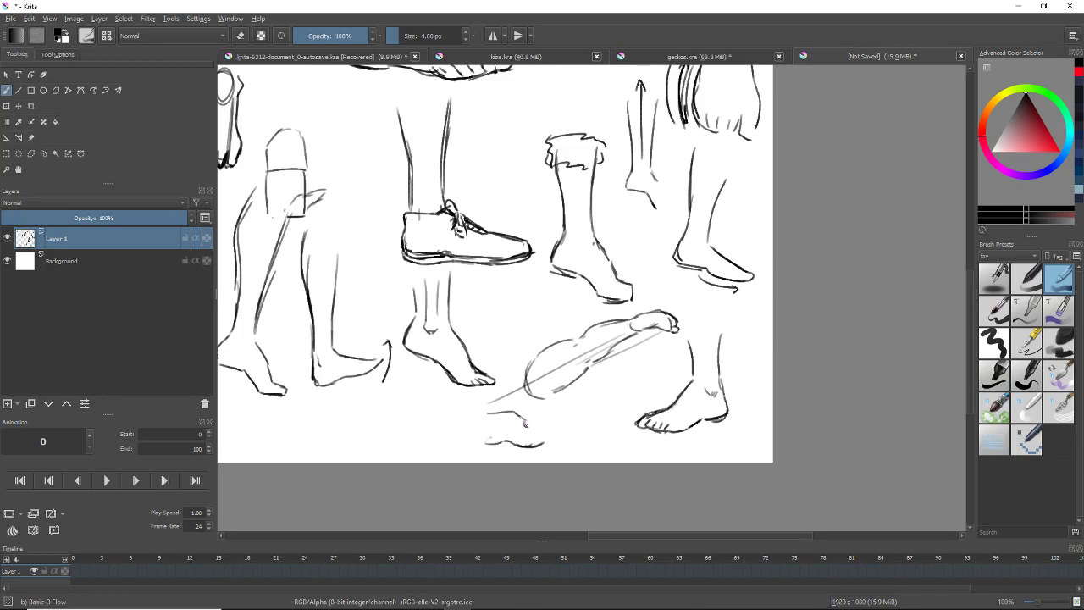
mouse_move(525, 421)
mouse_down()
mouse_move(550, 427)
mouse_move(540, 445)
mouse_move(521, 444)
mouse_move(536, 445)
mouse_move(524, 427)
mouse_move(545, 431)
mouse_up()
key(e)
key(e)
drag(505, 438, 512, 443)
drag(681, 426, 662, 433)
mouse_move(695, 400)
mouse_down()
mouse_move(797, 396)
mouse_move(845, 436)
mouse_up()
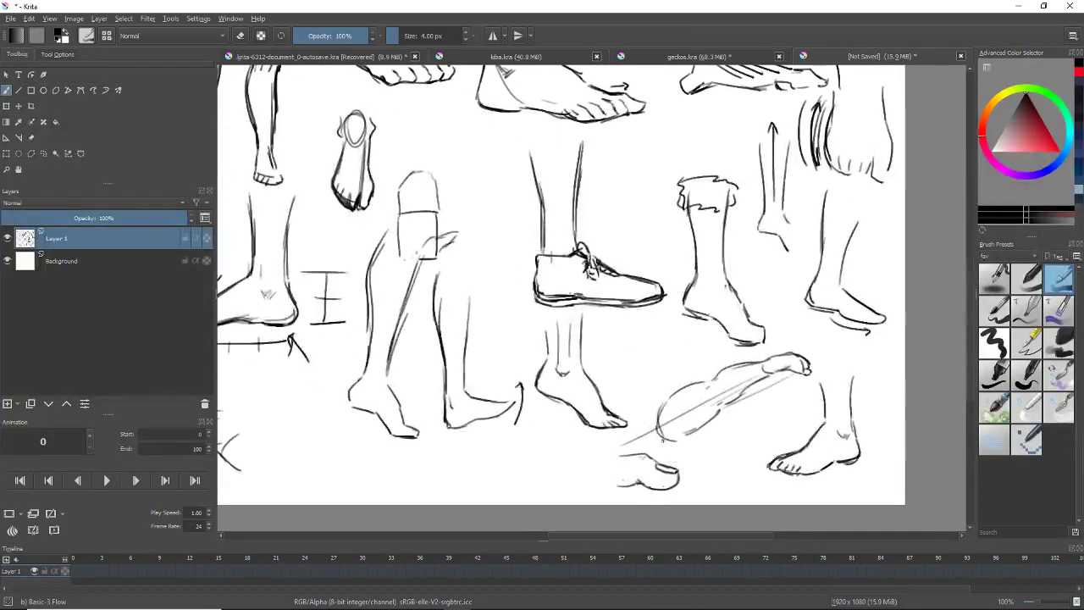
key(2)
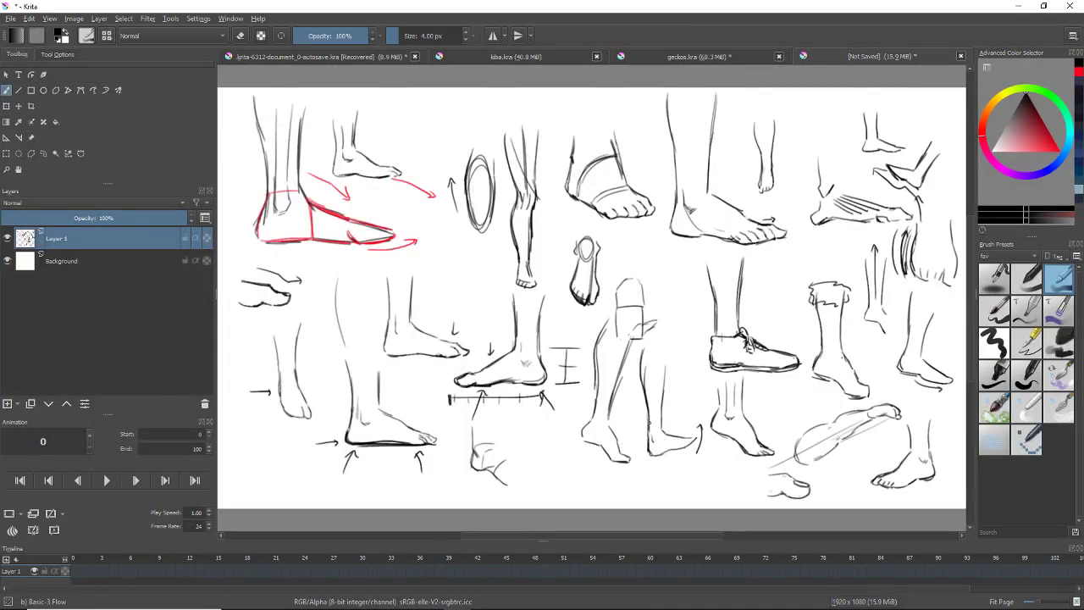